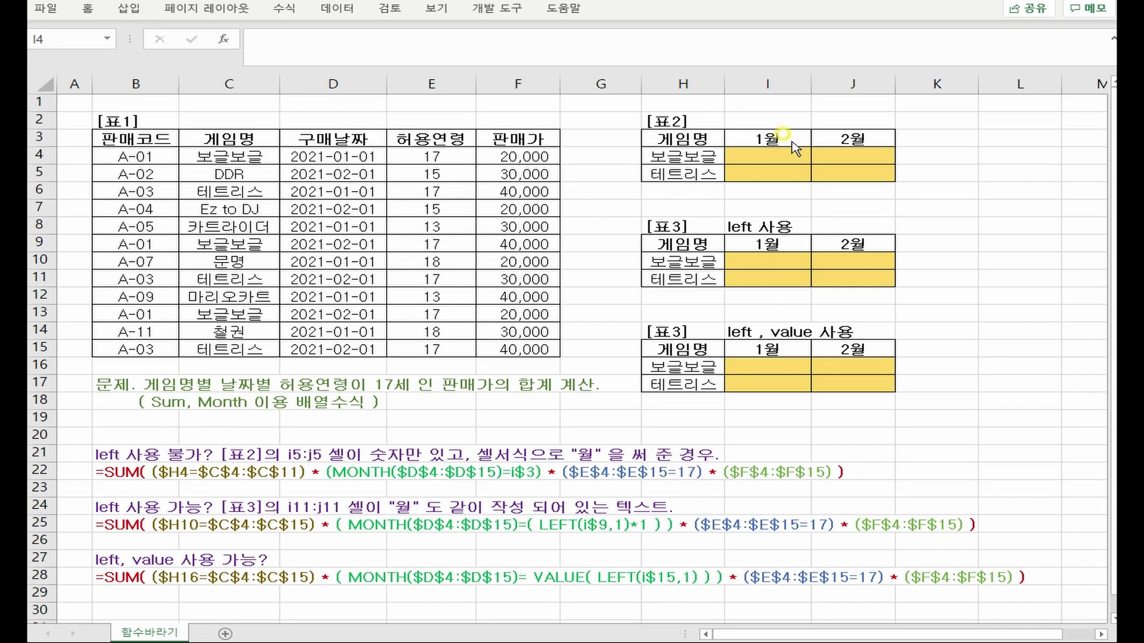
Inspect the stored values of the month headers in I3 and J3 and the custom number format of I3.
{"action": "left_click", "coordinate": [755, 144]}
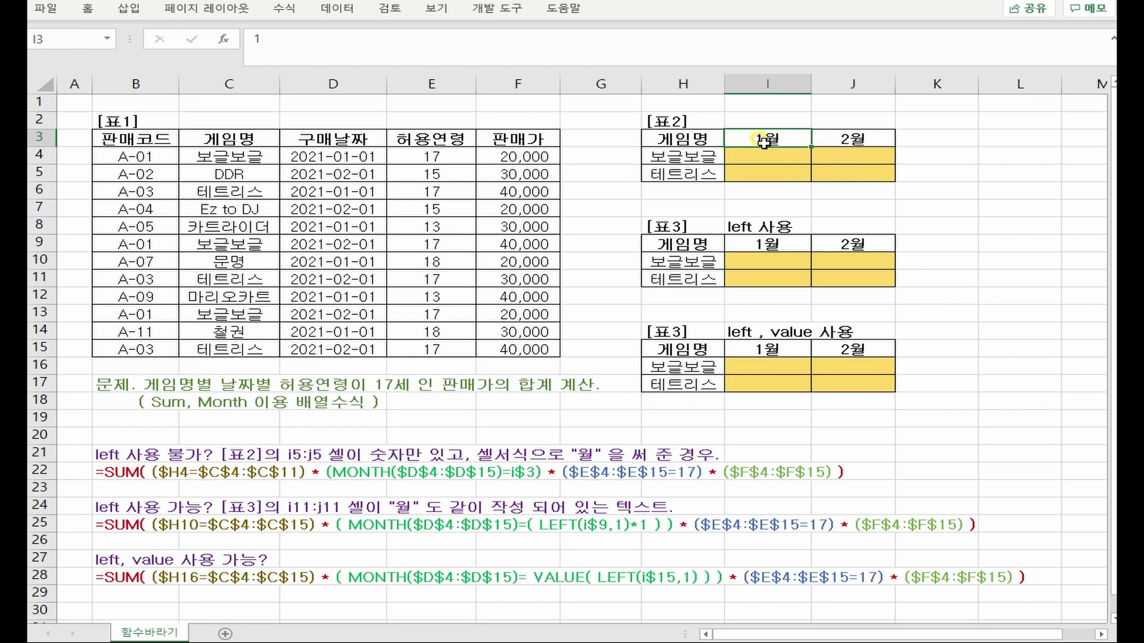
{"action": "left_click", "coordinate": [855, 135]}
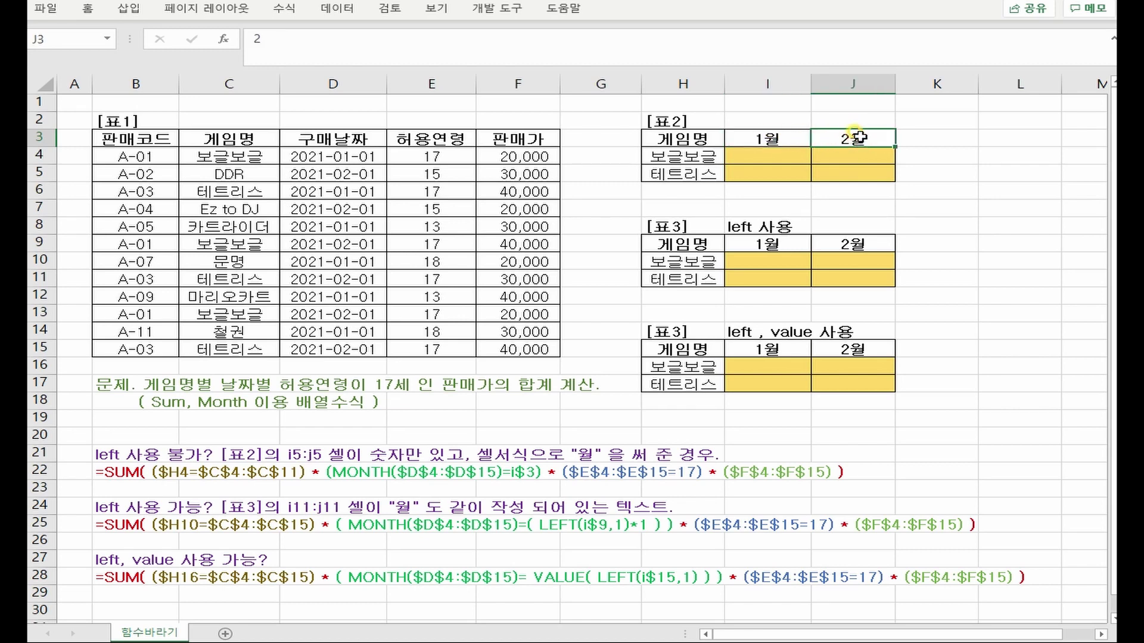
{"action": "left_click", "coordinate": [789, 140]}
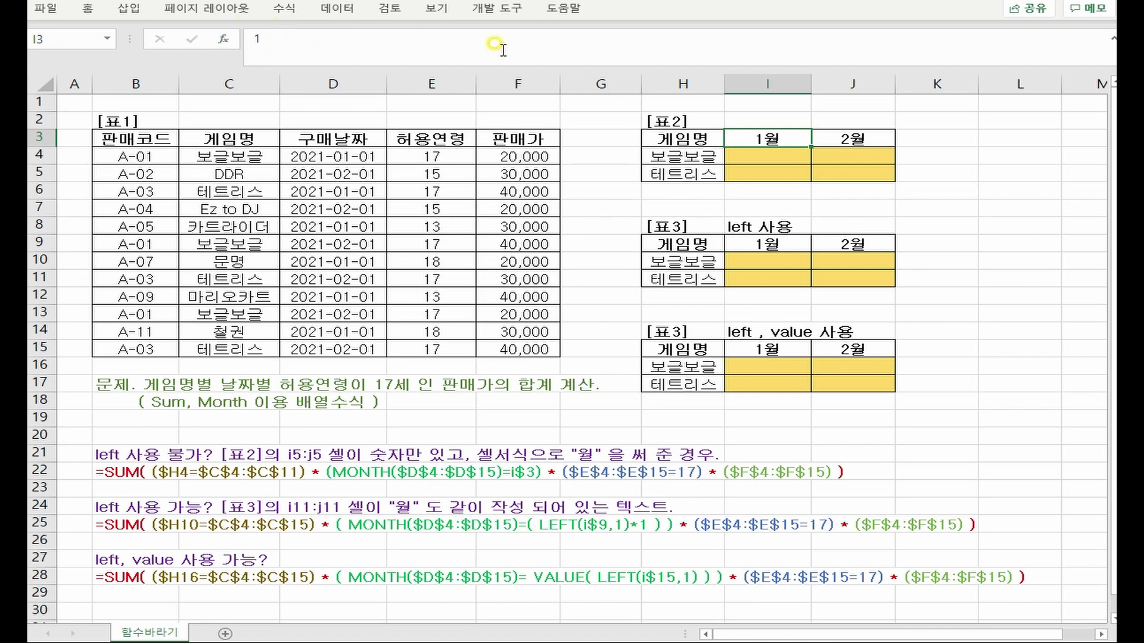
{"action": "key", "text": "F2"}
{"action": "key", "text": "Escape"}
{"action": "key", "text": "ctrl+1"}
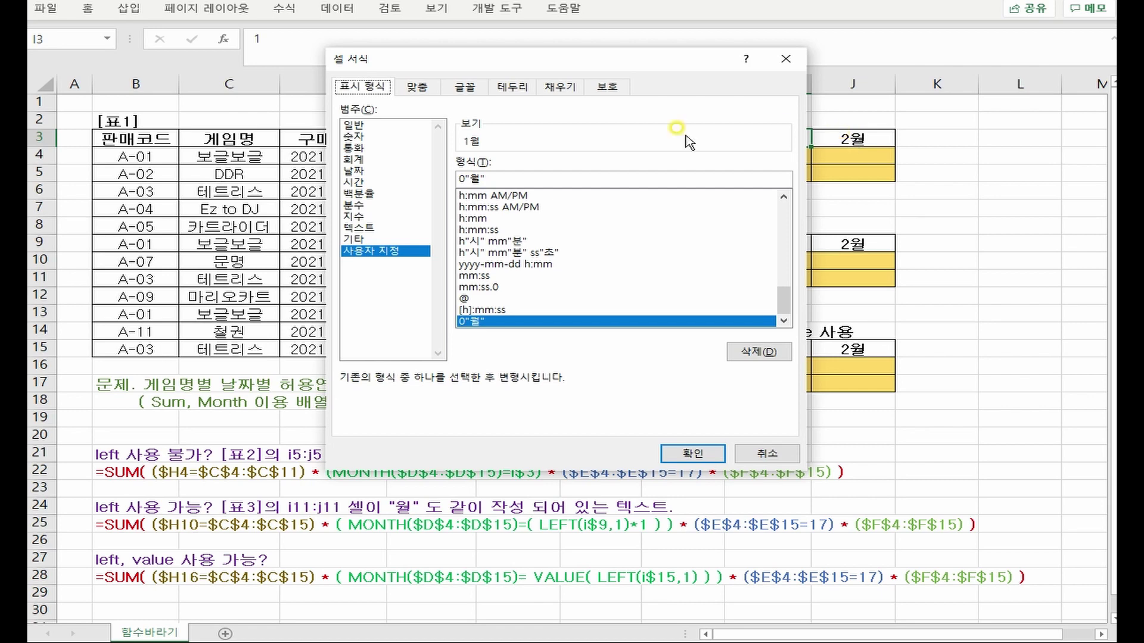
{"action": "left_click", "coordinate": [753, 453]}
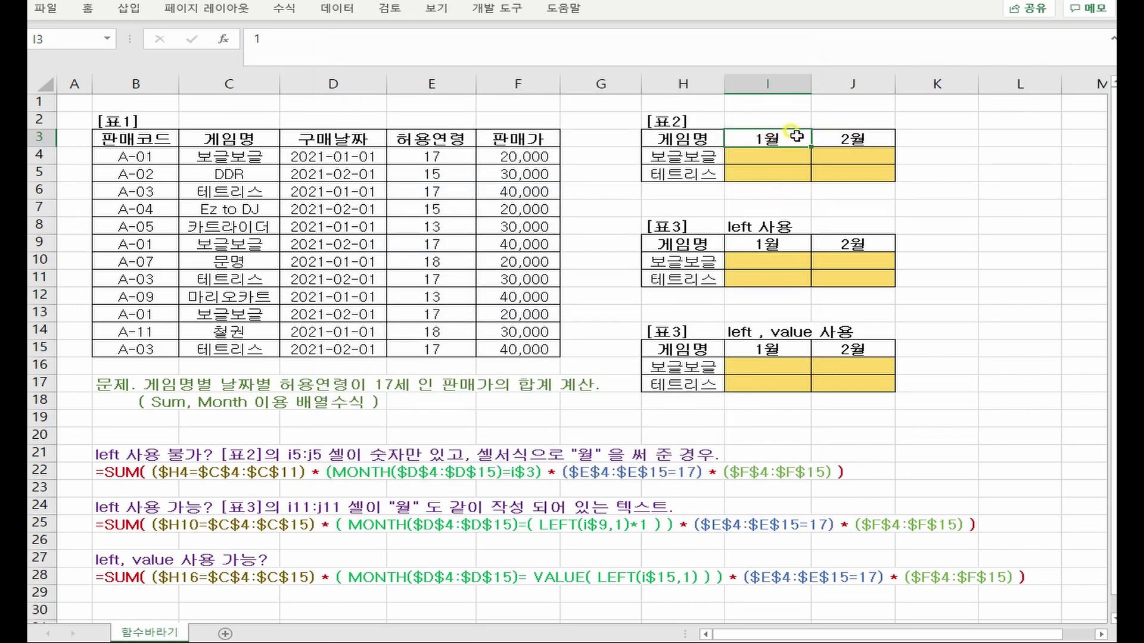
{"action": "double_click", "coordinate": [780, 133]}
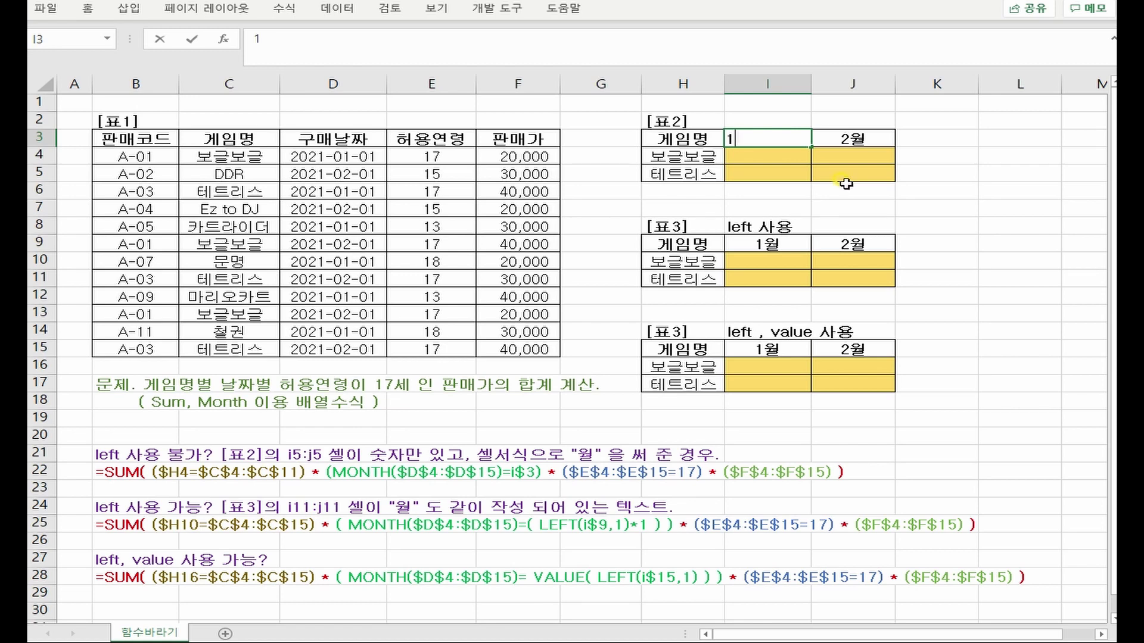
{"action": "key", "text": "Escape"}
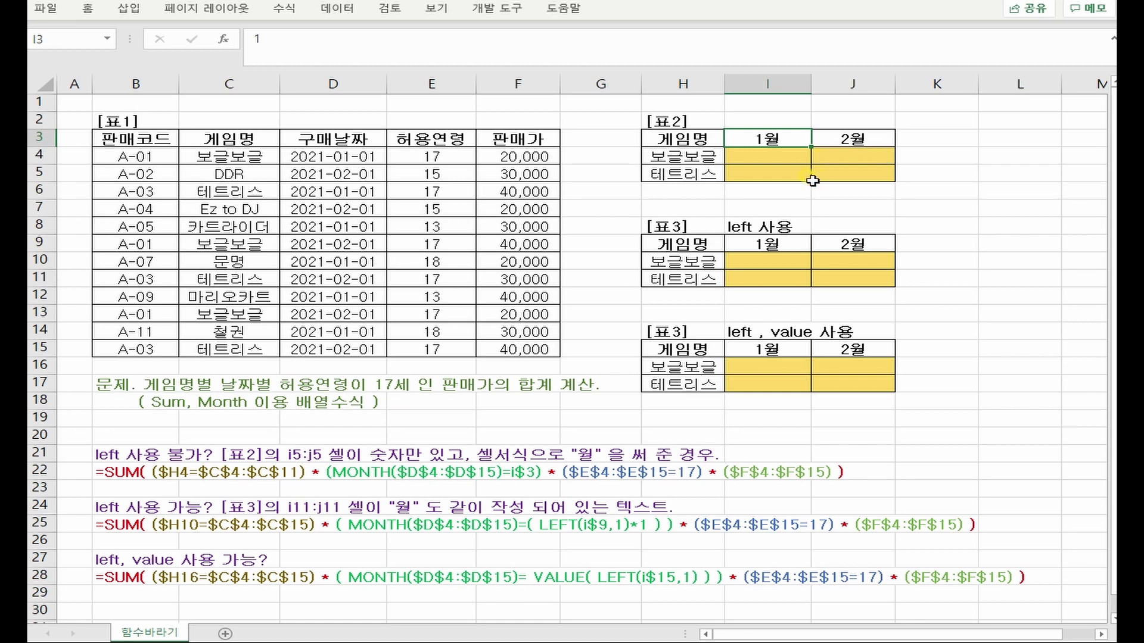
Compare the content of the month header in I9 with the purchase dates in the 구매날짜 column of 표1.
{"action": "double_click", "coordinate": [774, 245]}
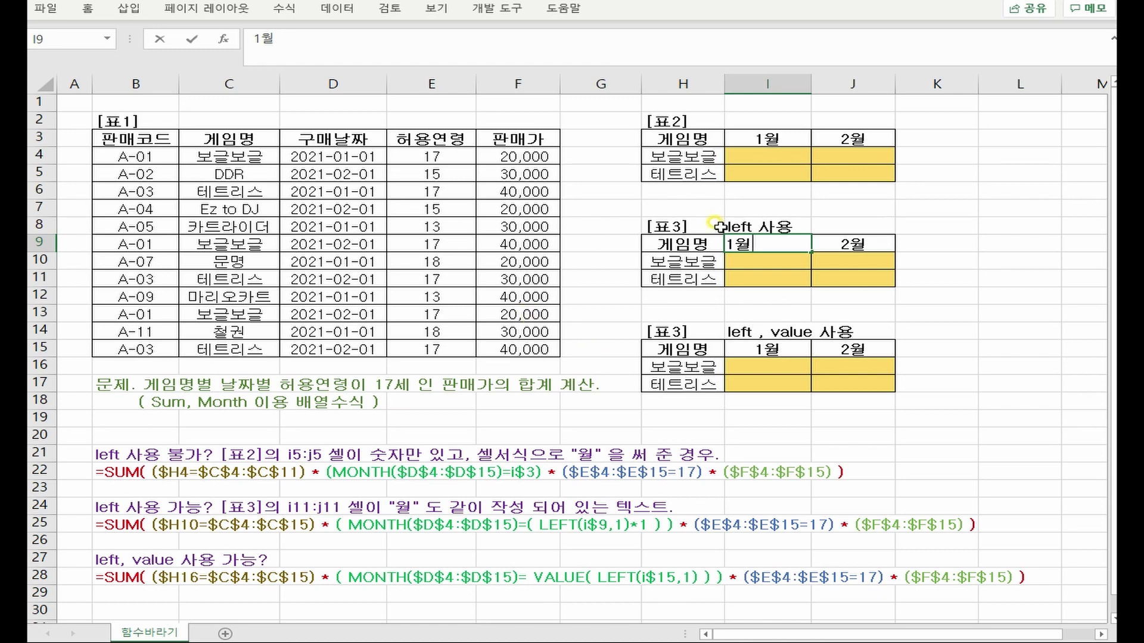
{"action": "key", "text": "Escape"}
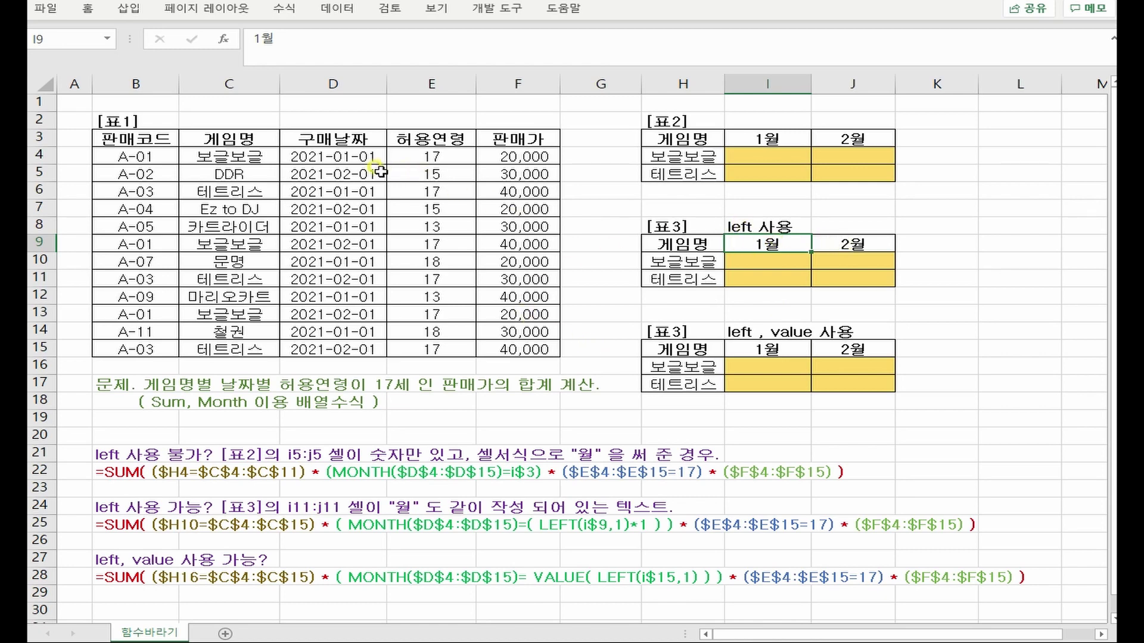
{"action": "left_click_drag", "start_coordinate": [337, 156], "coordinate": [375, 351]}
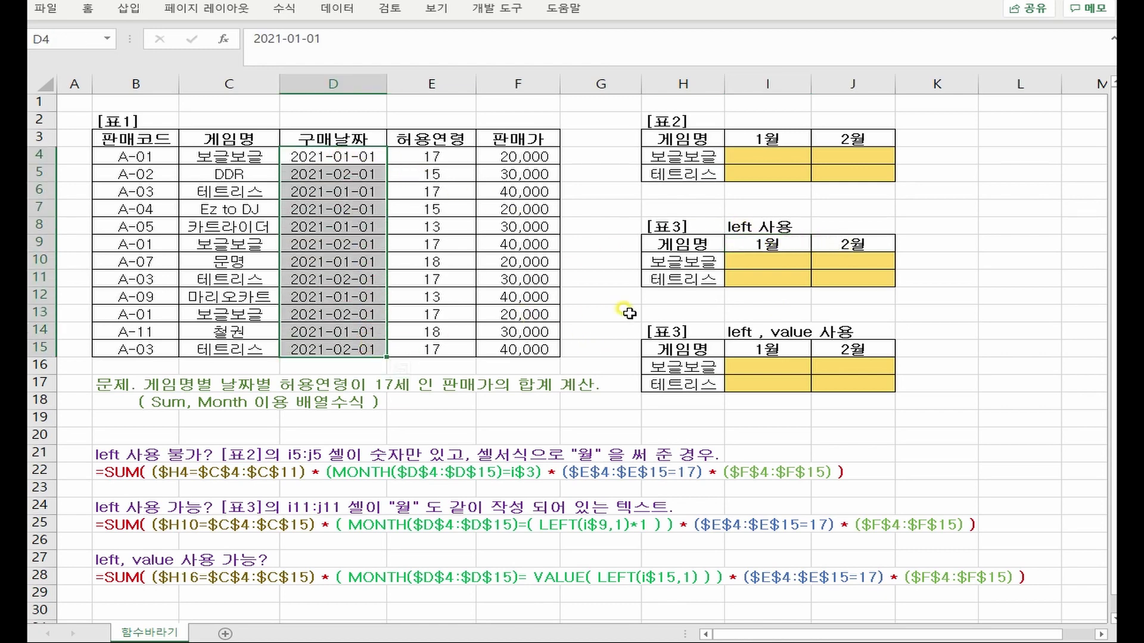
{"action": "left_click", "coordinate": [774, 244]}
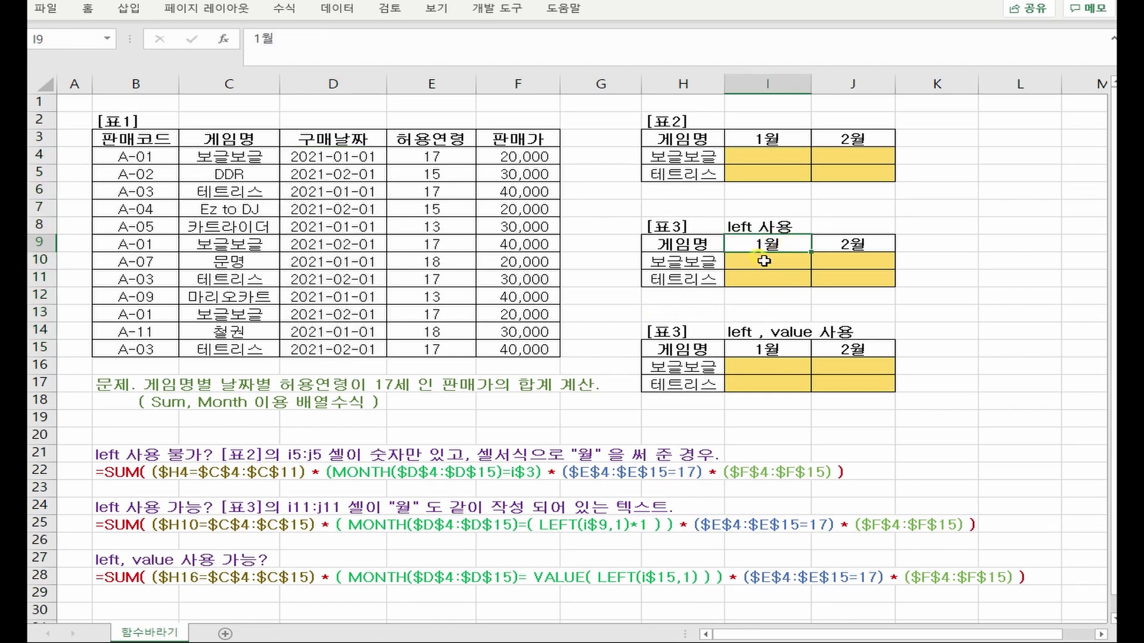
{"action": "left_click_drag", "start_coordinate": [346, 157], "coordinate": [341, 346]}
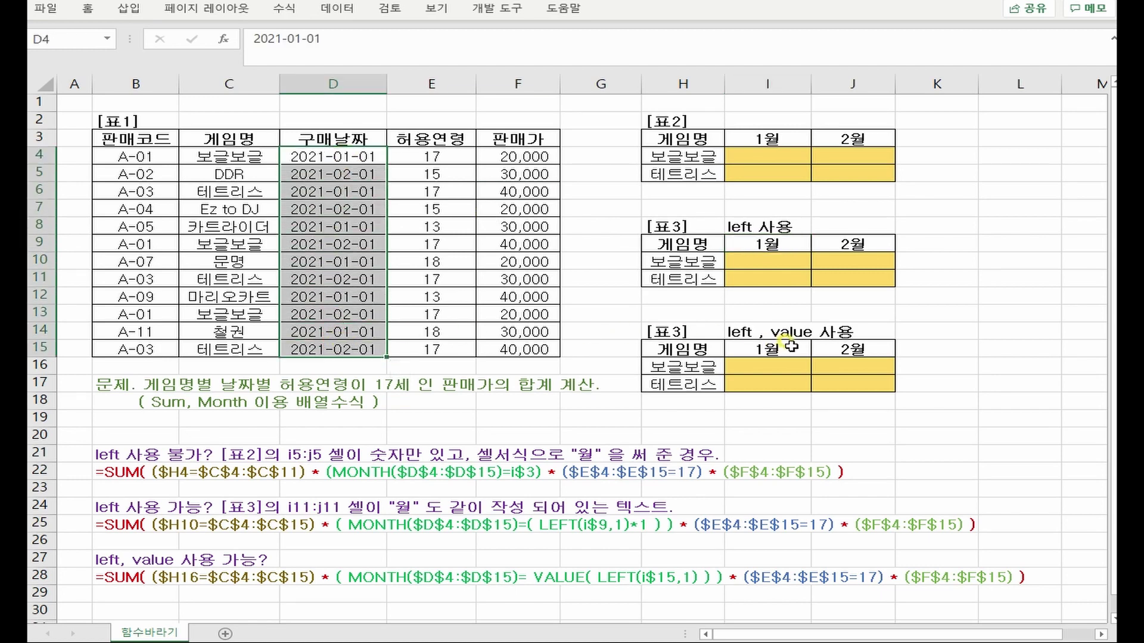
{"action": "left_click", "coordinate": [776, 244]}
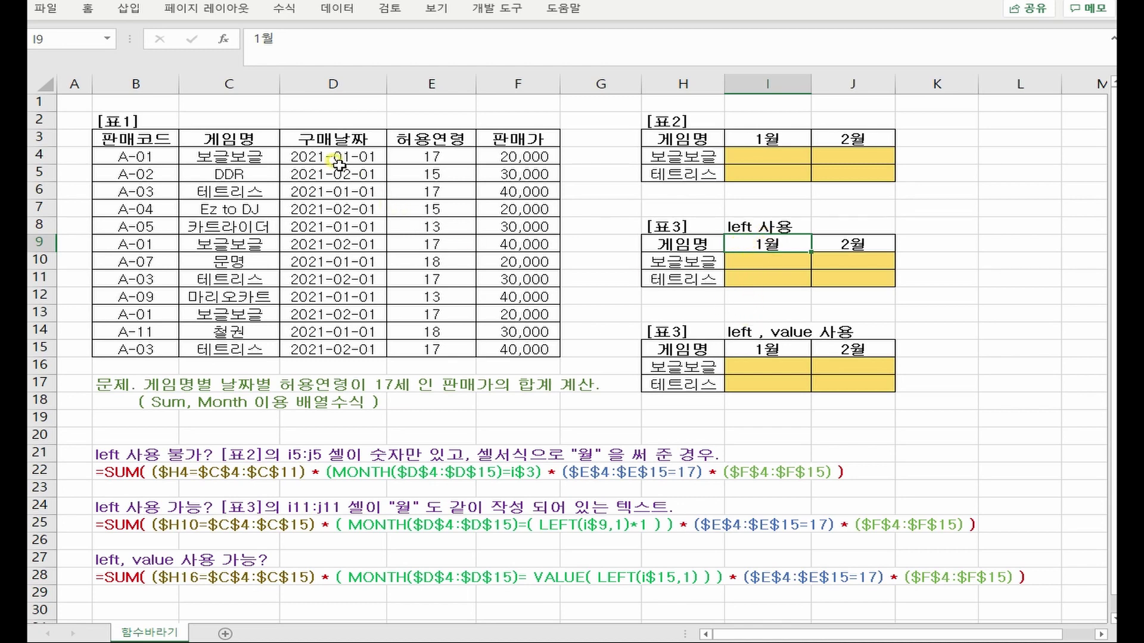
{"action": "left_click_drag", "start_coordinate": [330, 158], "coordinate": [325, 364]}
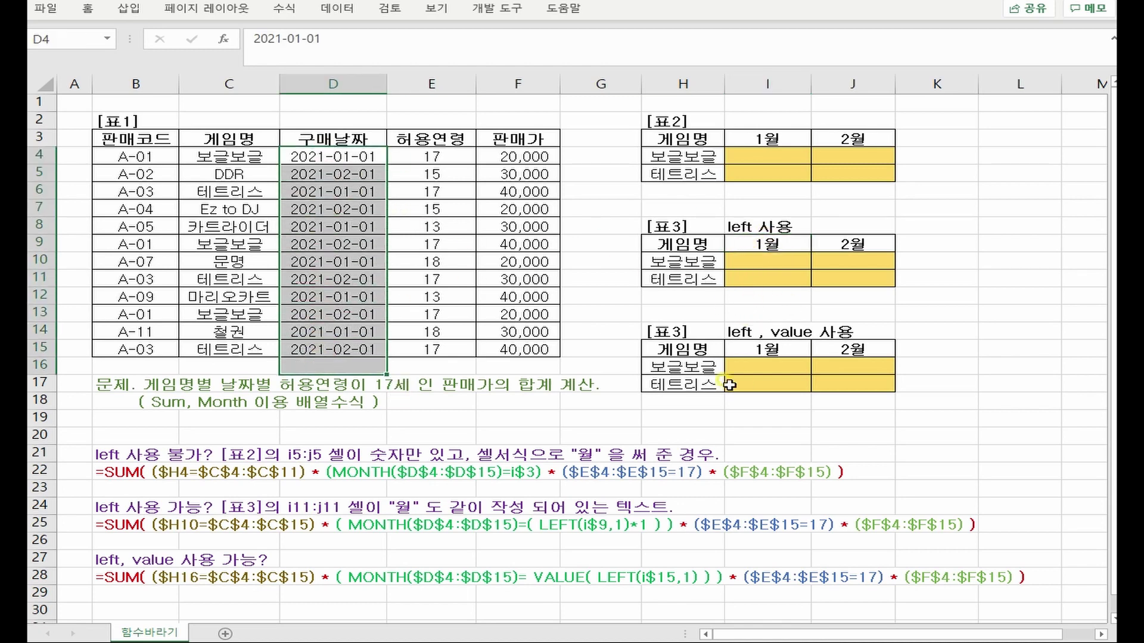
Switch to an empty Notepad window, resize it to sit below the tables, and write =month(구매날짜)=left(i9, 1).
{"action": "left_click", "coordinate": [768, 261]}
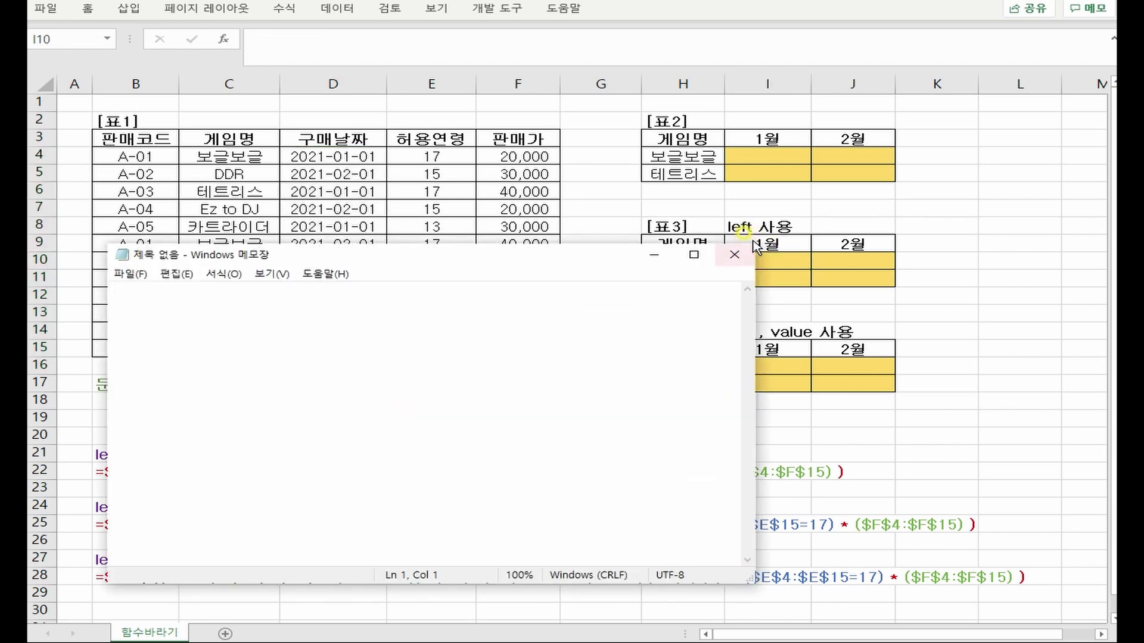
{"action": "left_click_drag", "start_coordinate": [754, 245], "coordinate": [1003, 419]}
{"action": "left_click", "coordinate": [745, 530]}
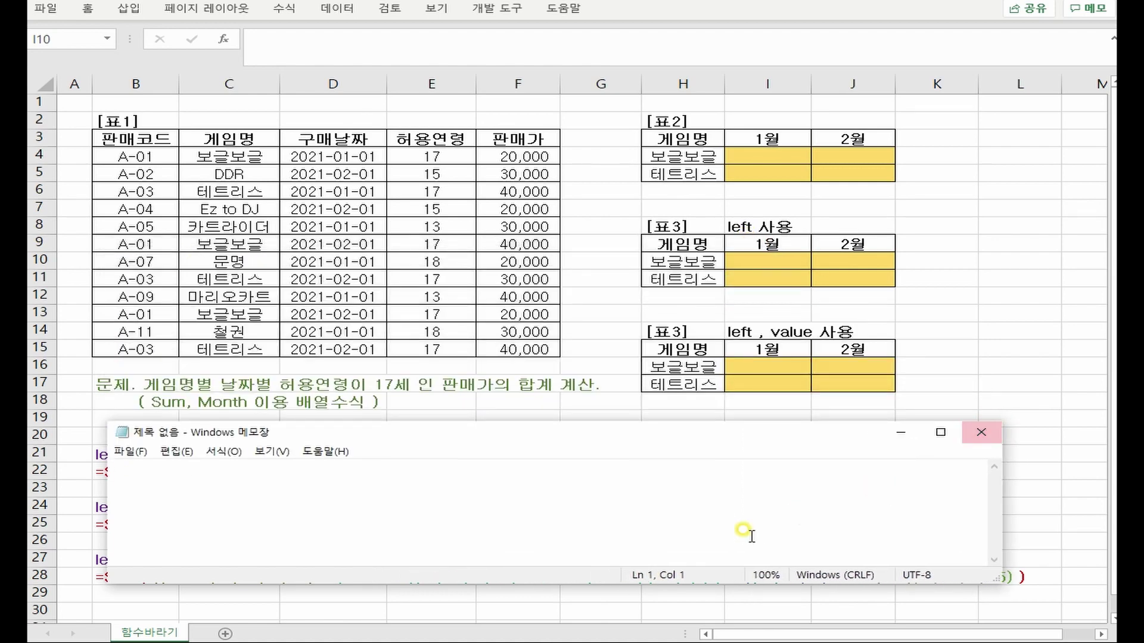
{"action": "type", "text": "=month(구매날짜)"}
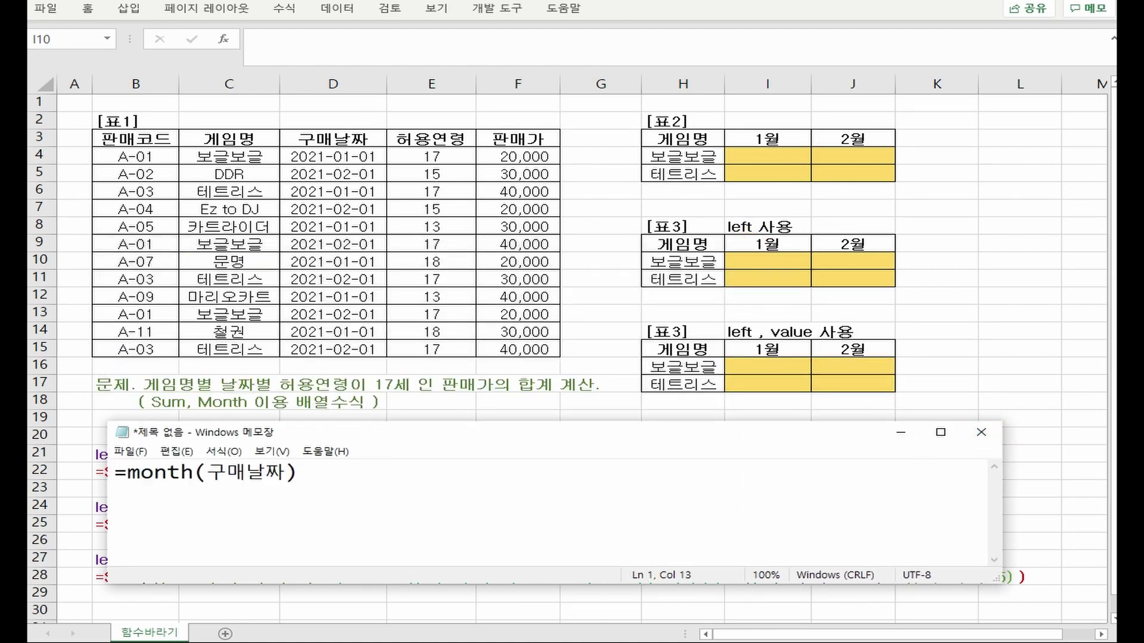
{"action": "type", "text": "=left(i9, 1)"}
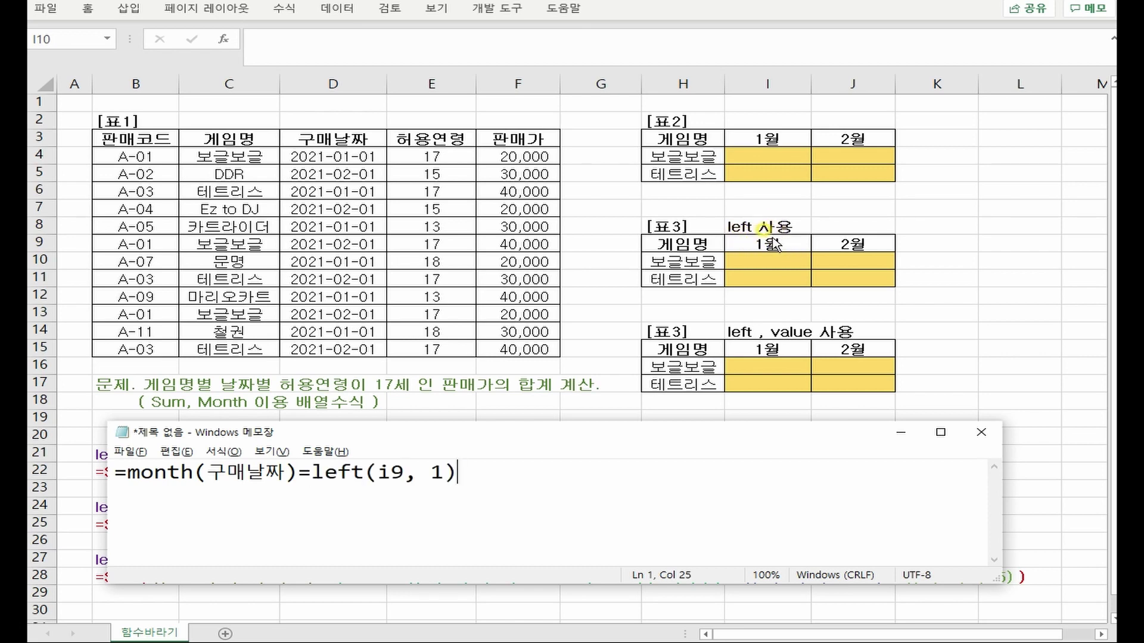
Examine the i9 reference and compare the month(구매날짜) and left(i9, 1) sides of the written formula.
{"action": "double_click", "coordinate": [389, 472]}
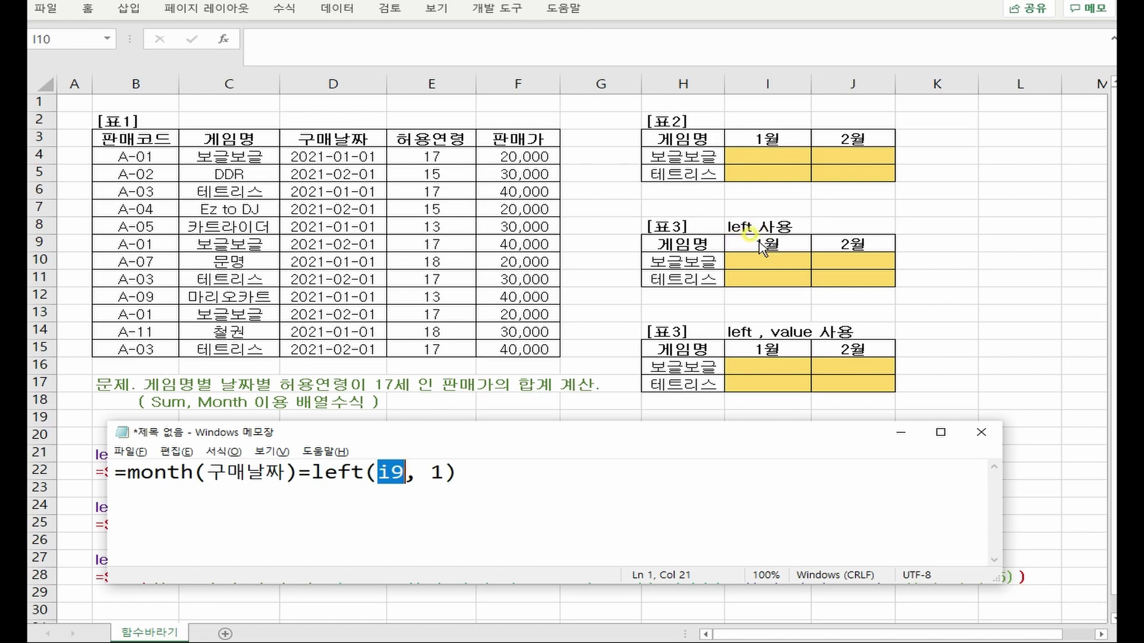
{"action": "left_click_drag", "start_coordinate": [127, 472], "coordinate": [470, 467]}
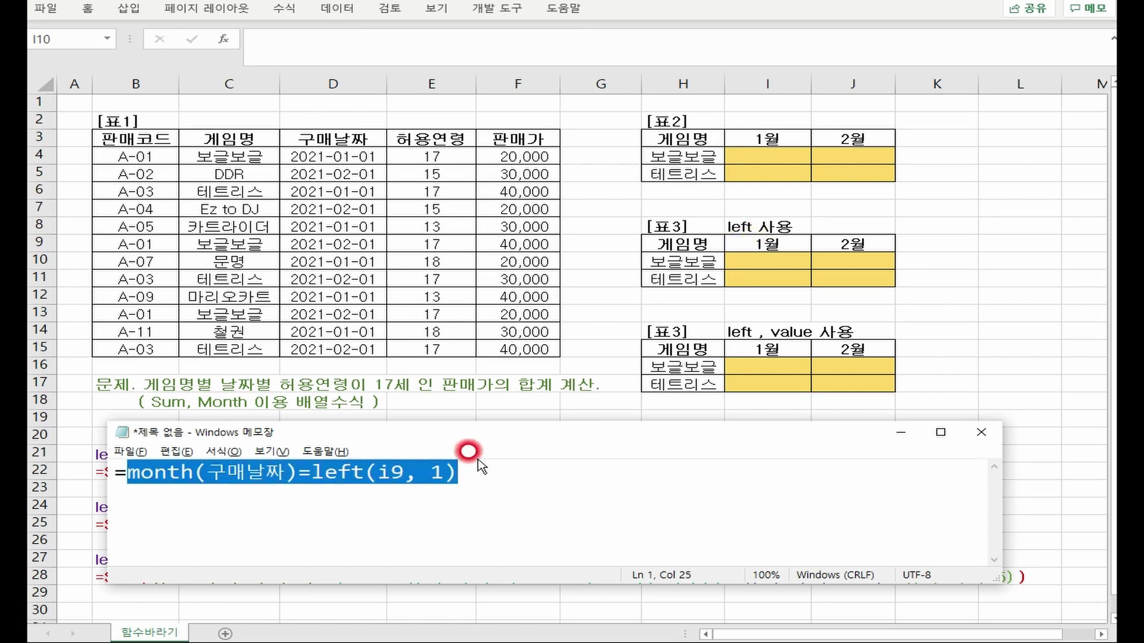
{"action": "left_click", "coordinate": [531, 475]}
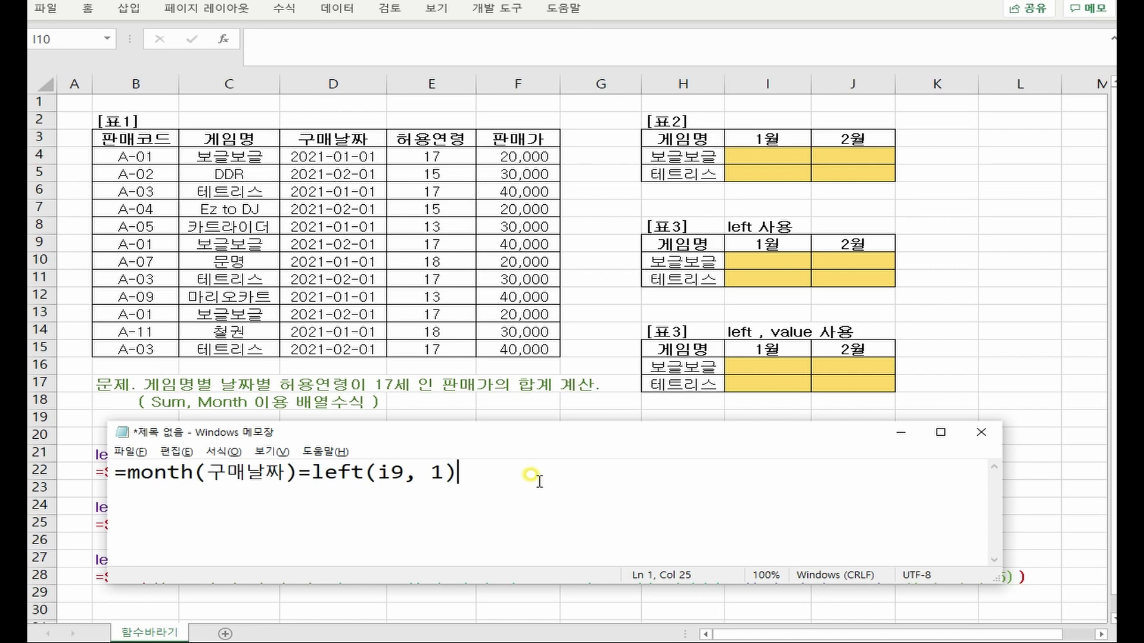
{"action": "left_click_drag", "start_coordinate": [124, 484], "coordinate": [308, 471]}
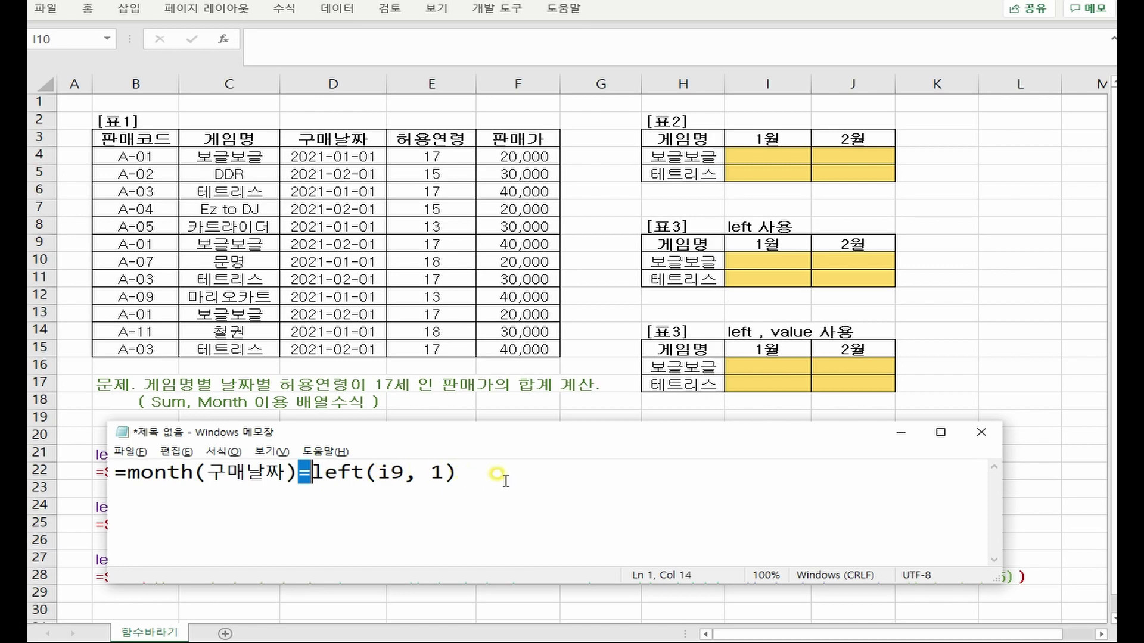
{"action": "left_click_drag", "start_coordinate": [311, 472], "coordinate": [461, 473]}
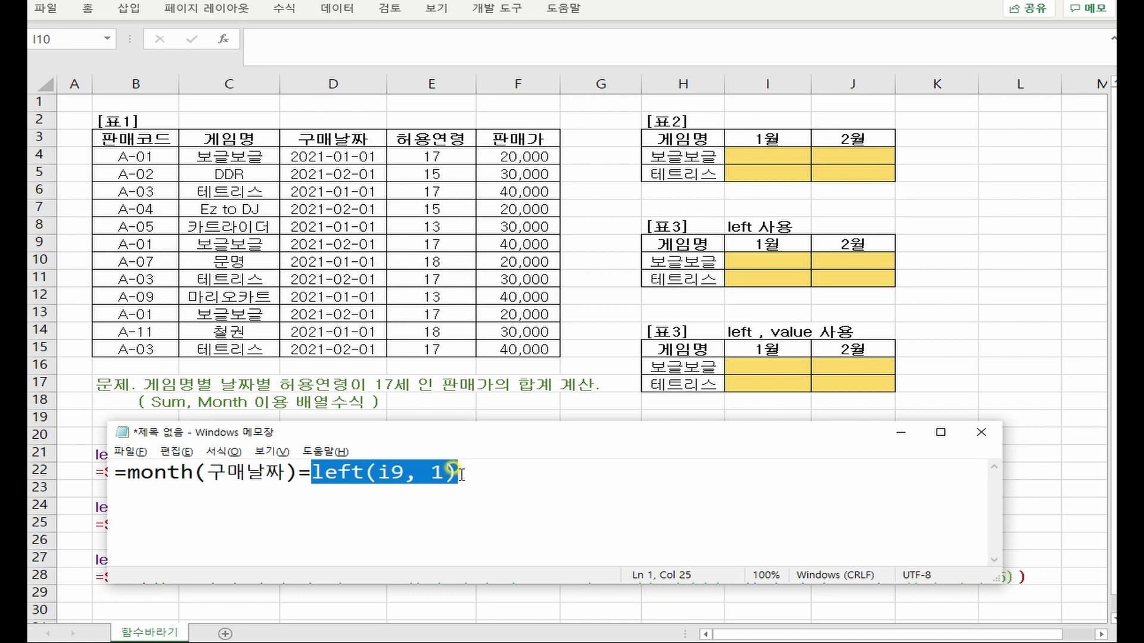
{"action": "left_click_drag", "start_coordinate": [126, 473], "coordinate": [302, 476]}
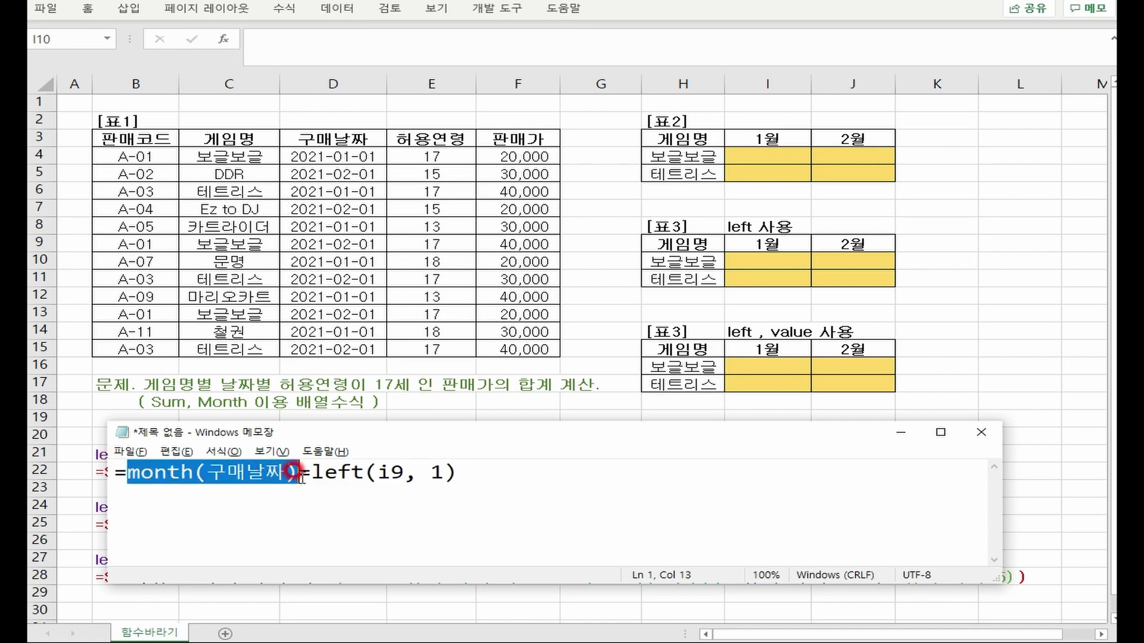
{"action": "left_click", "coordinate": [307, 473]}
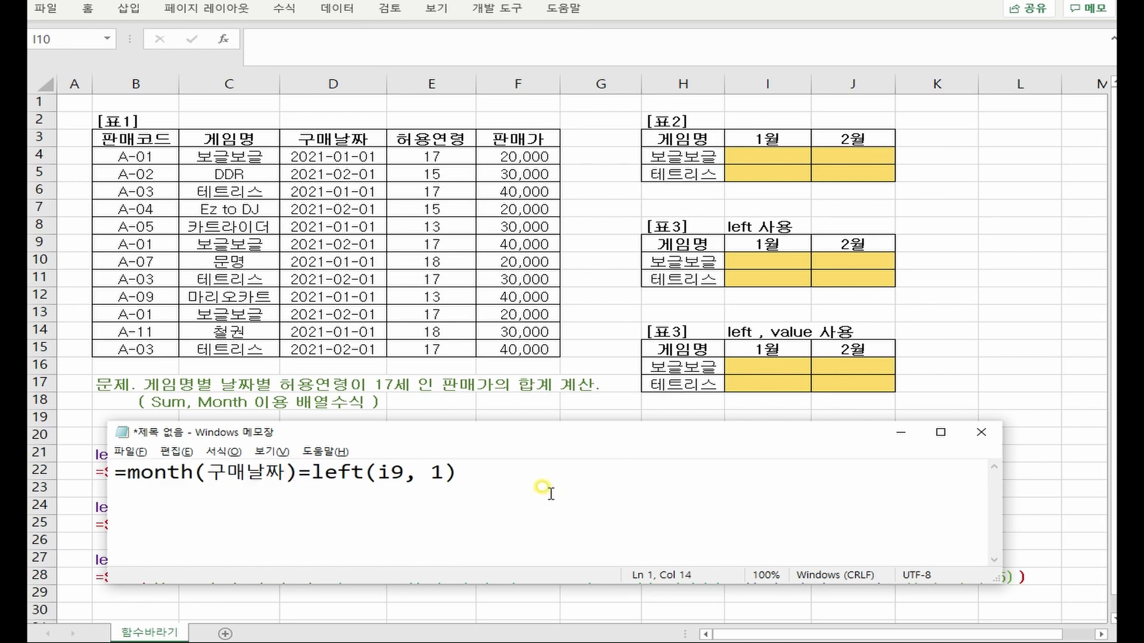
Multiply the LEFT result by 1 and parenthesise it so the formula reads =month(구매날짜)= ( left(i9, 1)*1 ).
{"action": "left_click", "coordinate": [522, 466]}
{"action": "type", "text": "*1"}
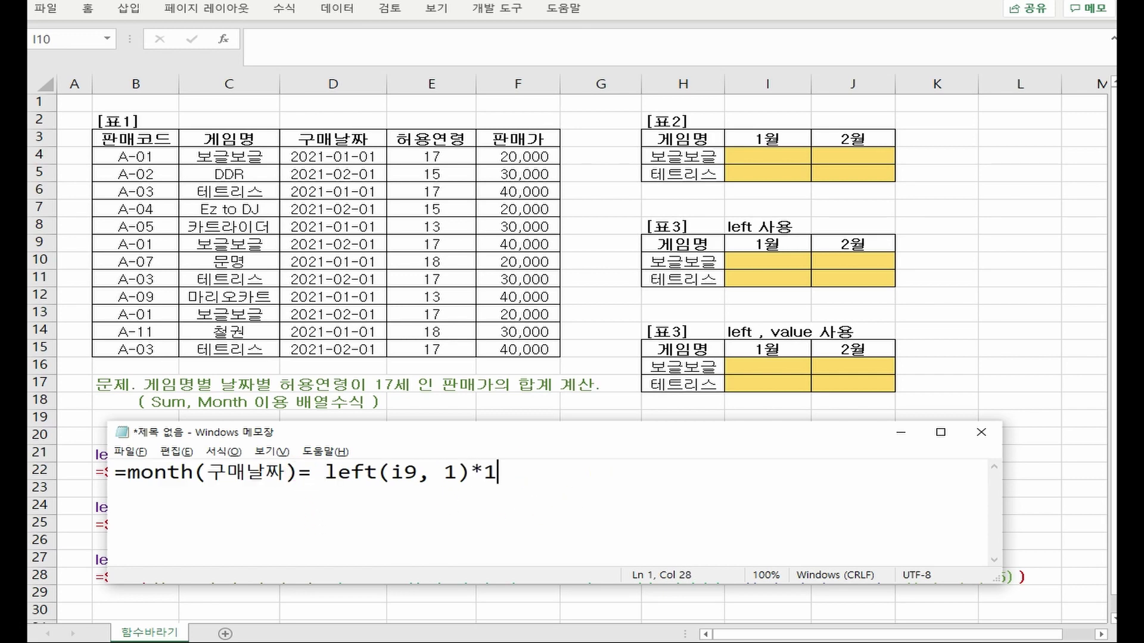
{"action": "left_click", "coordinate": [328, 467]}
{"action": "type", "text": "("}
{"action": "key", "text": "End"}
{"action": "type", "text": ")"}
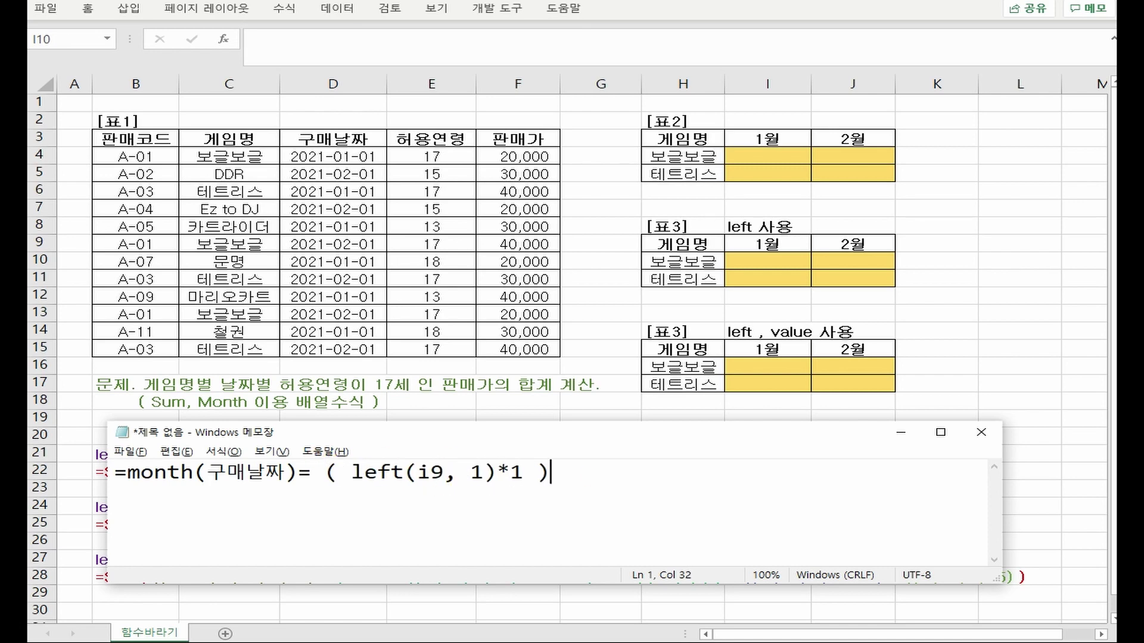
Review the left(i9, 1), *1 and month(구매날짜) parts of the revised formula against the month header in I9.
{"action": "left_click_drag", "start_coordinate": [351, 472], "coordinate": [493, 465]}
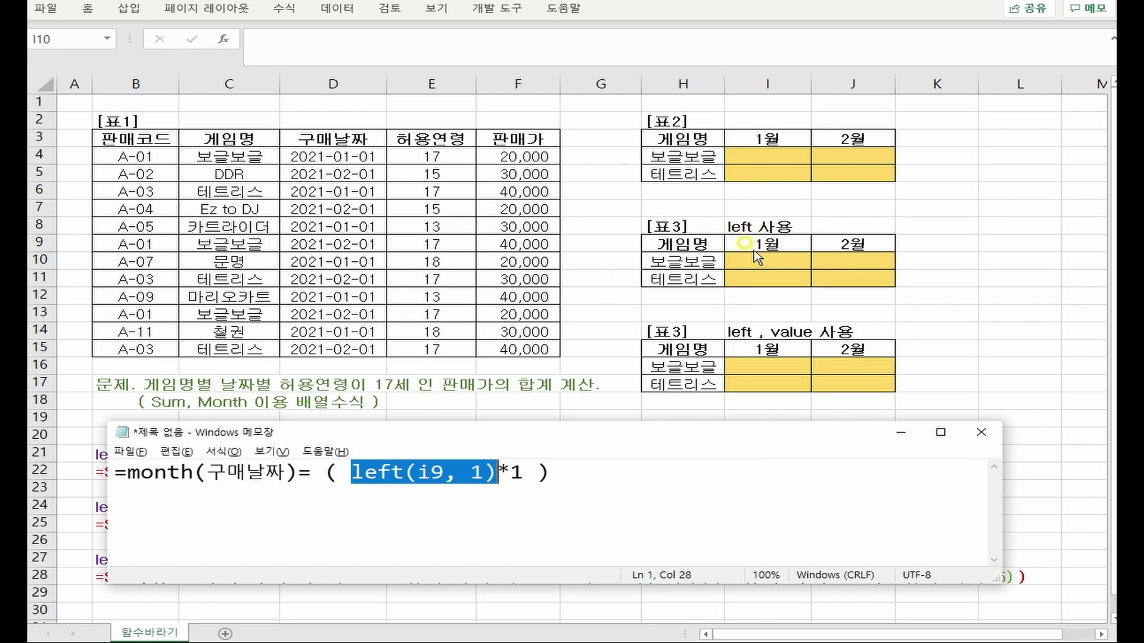
{"action": "left_click", "coordinate": [530, 474]}
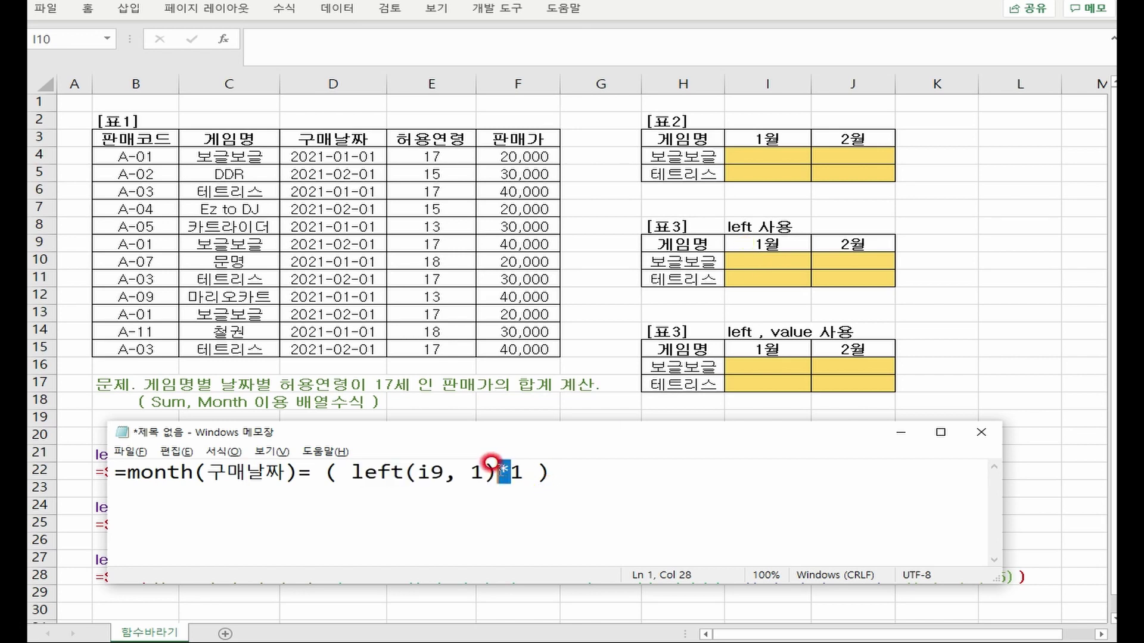
{"action": "left_click_drag", "start_coordinate": [510, 473], "coordinate": [525, 473]}
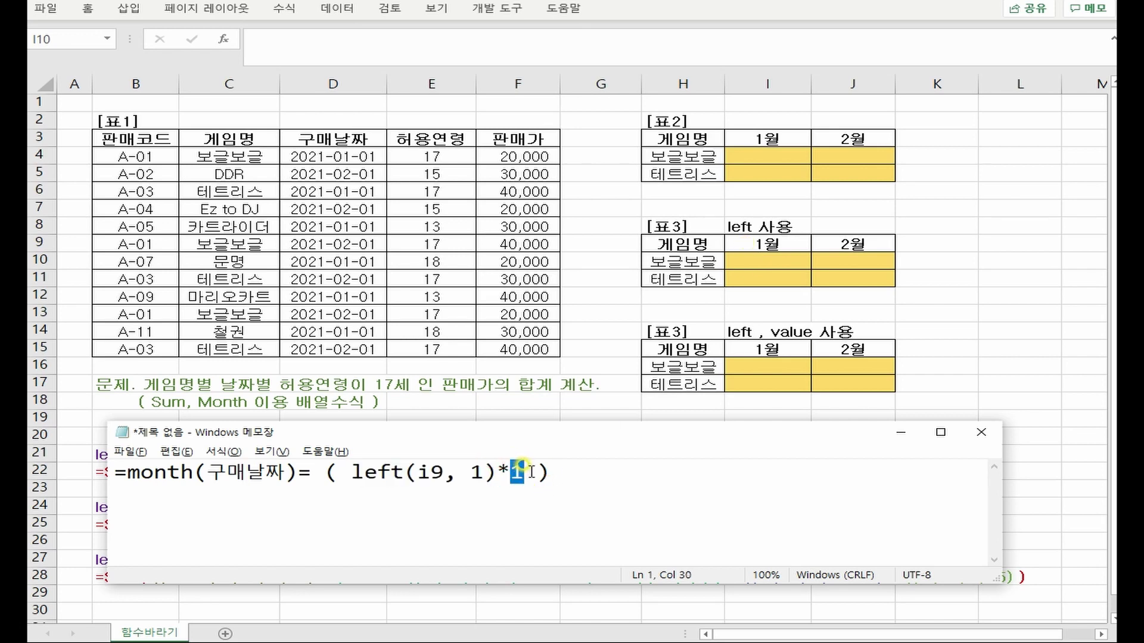
{"action": "left_click_drag", "start_coordinate": [326, 471], "coordinate": [551, 473]}
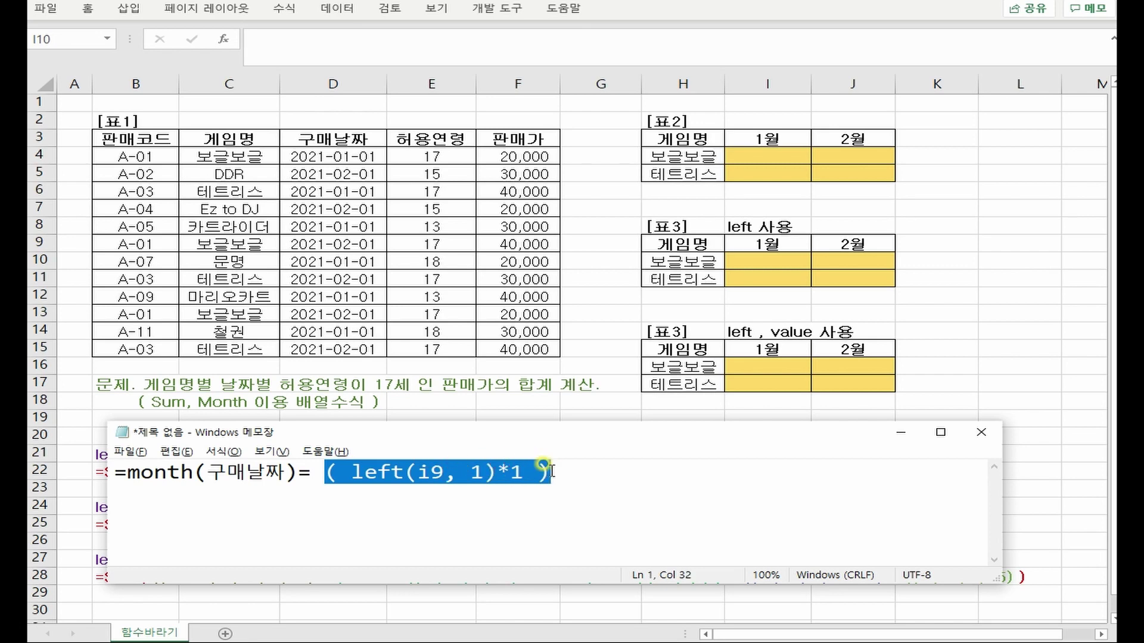
{"action": "left_click_drag", "start_coordinate": [127, 472], "coordinate": [296, 471]}
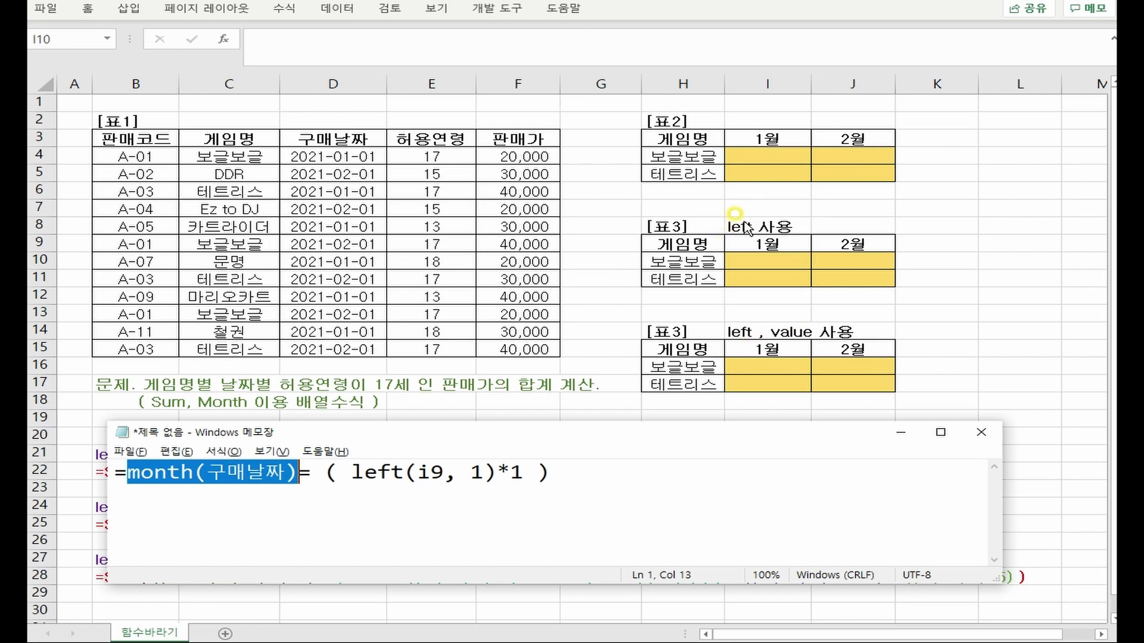
{"action": "left_click_drag", "start_coordinate": [497, 473], "coordinate": [524, 473]}
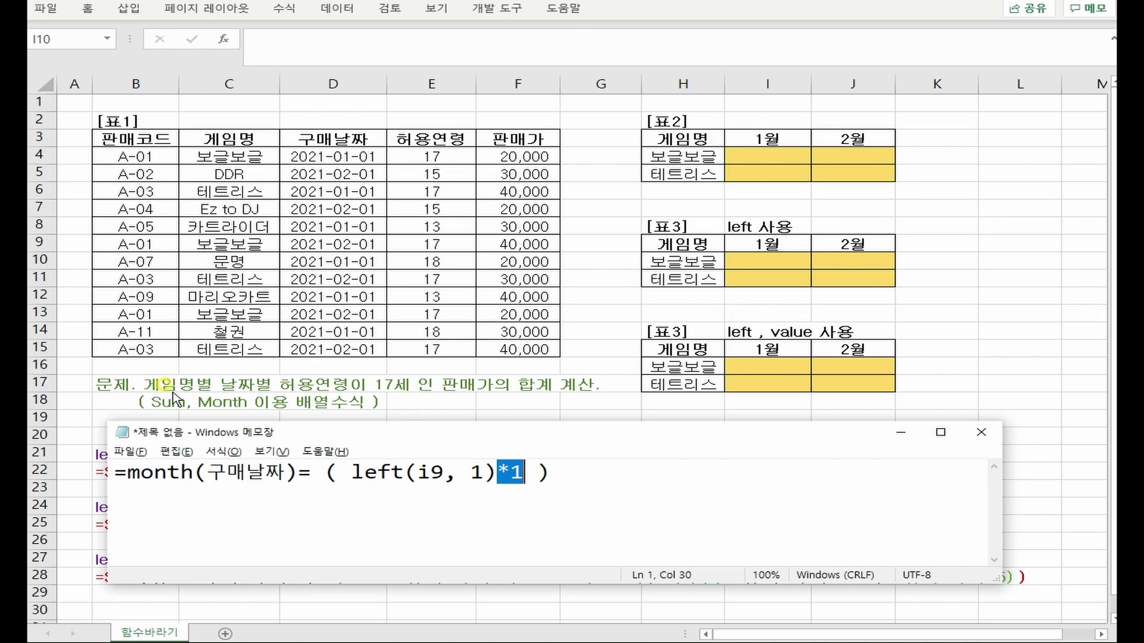
Copy the formula to the third line and convert the copy to =month(구매날짜)= value( left(i9, 1) ).
{"action": "left_click_drag", "start_coordinate": [581, 474], "coordinate": [115, 473]}
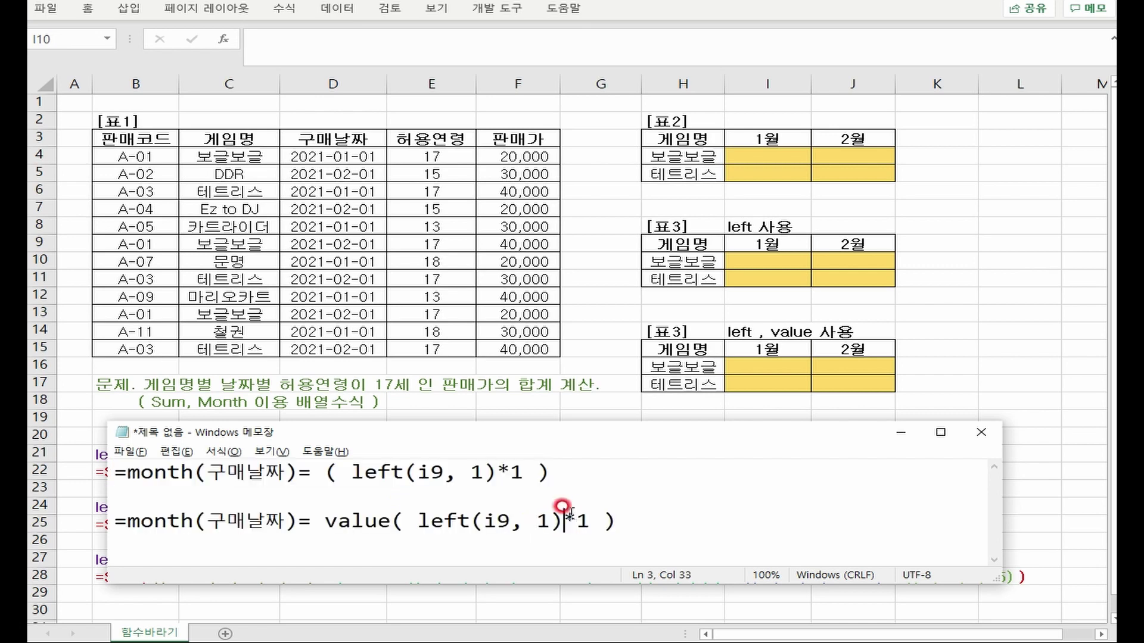
{"action": "left_click_drag", "start_coordinate": [563, 523], "coordinate": [591, 523]}
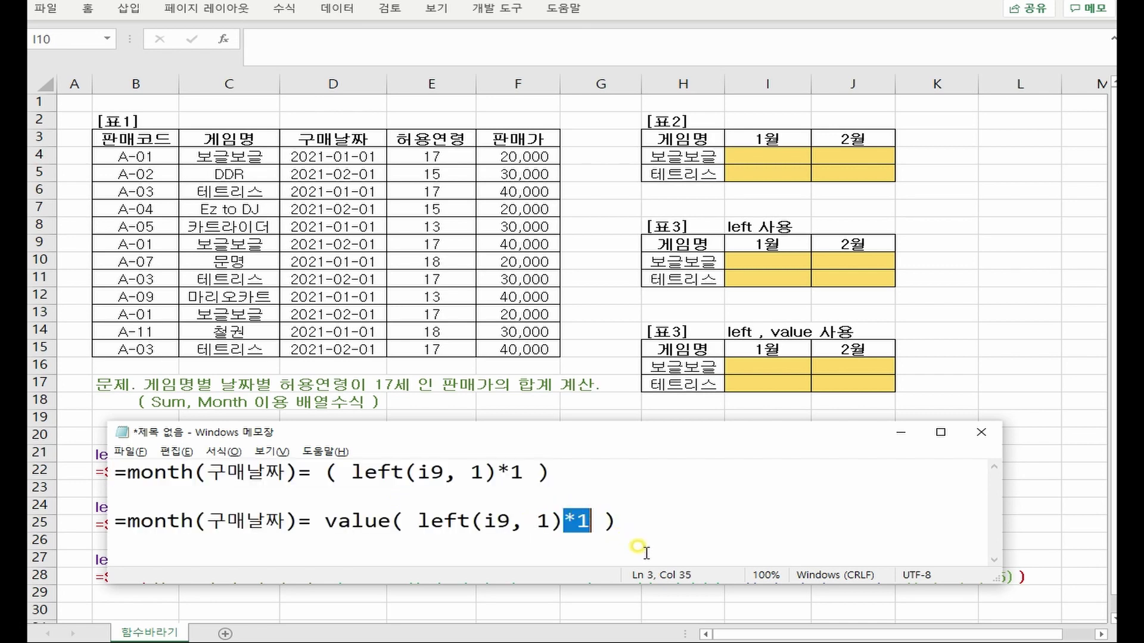
{"action": "key", "text": "Delete"}
{"action": "left_click_drag", "start_coordinate": [311, 522], "coordinate": [591, 523]}
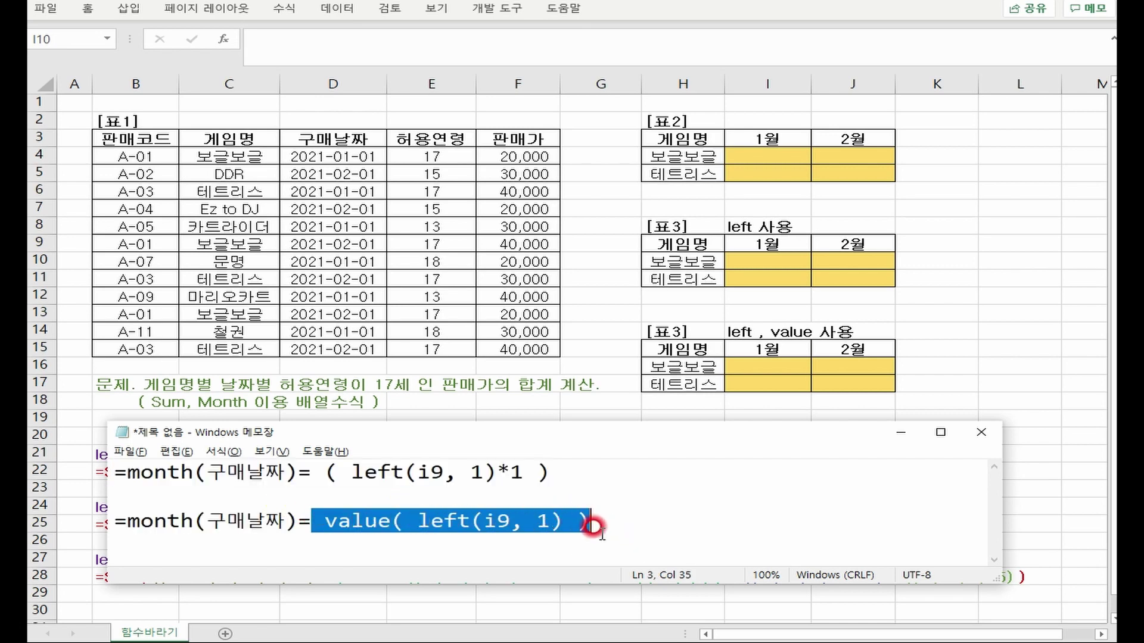
{"action": "left_click_drag", "start_coordinate": [418, 522], "coordinate": [563, 525]}
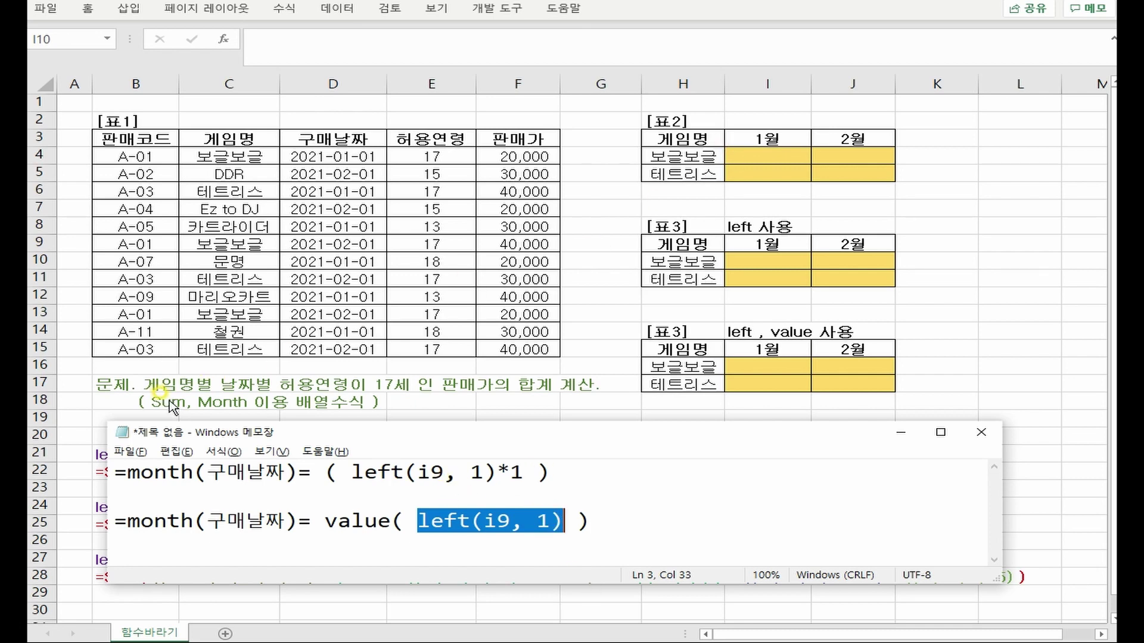
Switch to Excel and compare the underlying contents of the 1월 headers in I3 and I9.
{"action": "left_click", "coordinate": [768, 131]}
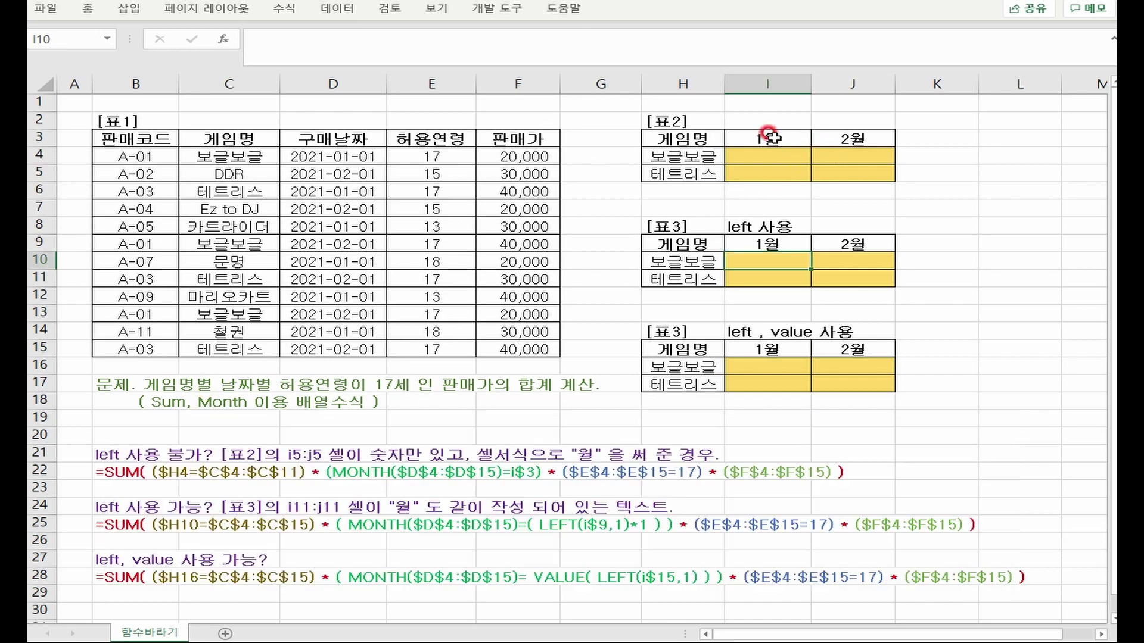
{"action": "left_click", "coordinate": [789, 138]}
{"action": "double_click", "coordinate": [790, 140]}
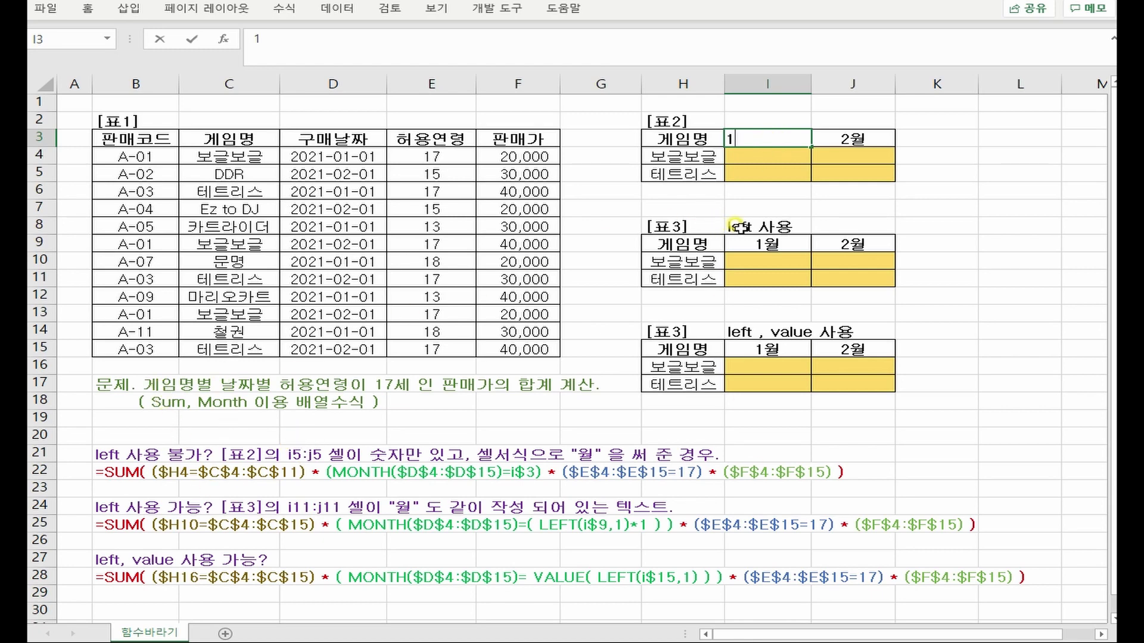
{"action": "left_click", "coordinate": [765, 244]}
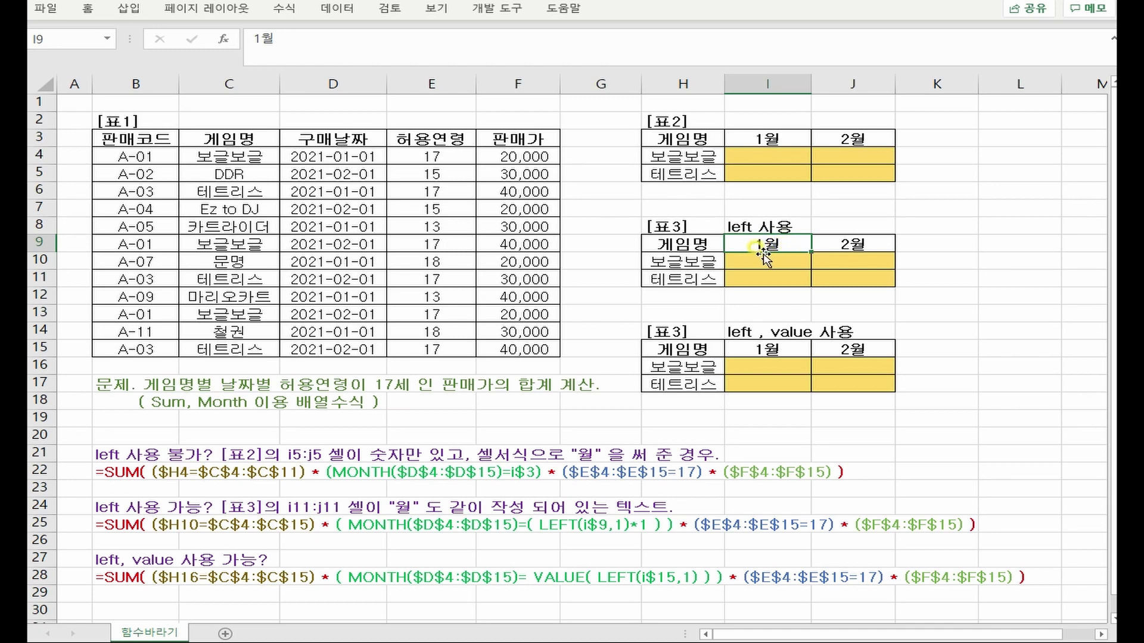
{"action": "double_click", "coordinate": [763, 251]}
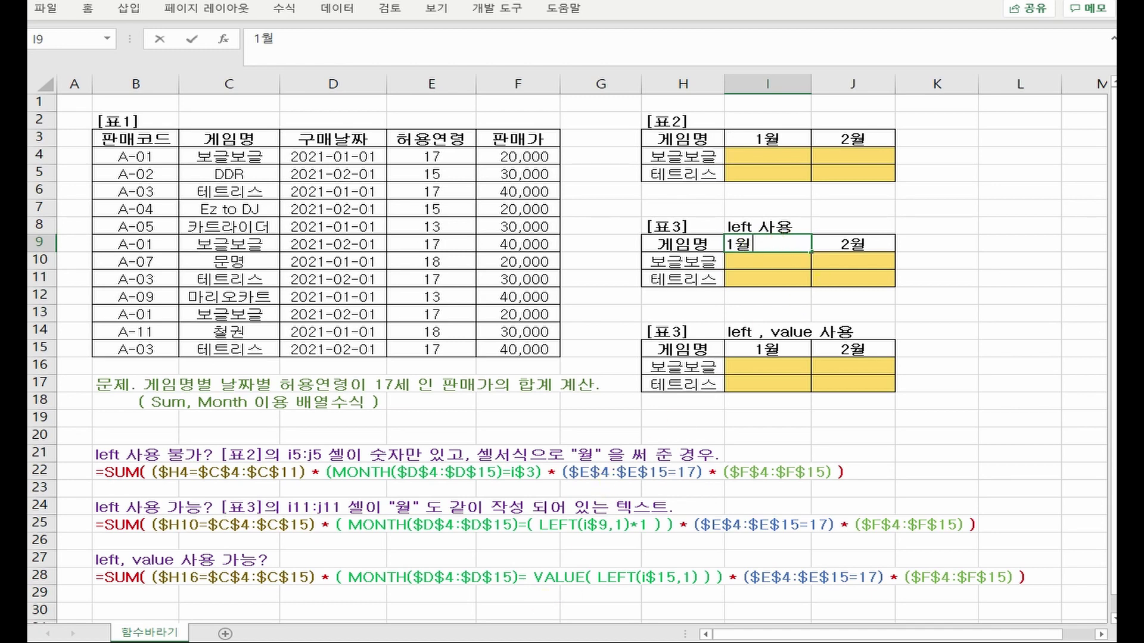
Return to the Notepad formulas and compare the left(i9, 1)*1 version with the value( left(i9, 1) ) version.
{"action": "mouse_move", "coordinate": [353, 465]}
{"action": "left_mouse_down"}
{"action": "mouse_move", "coordinate": [466, 463]}
{"action": "mouse_move", "coordinate": [346, 468]}
{"action": "left_mouse_up"}
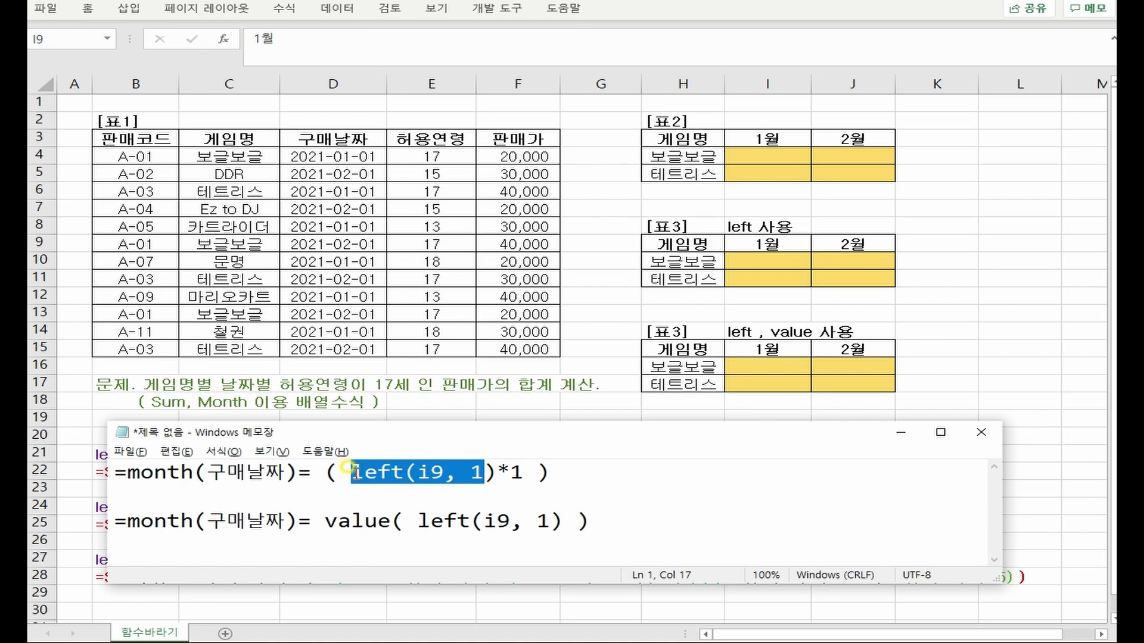
{"action": "left_click_drag", "start_coordinate": [495, 472], "coordinate": [123, 468]}
{"action": "left_click", "coordinate": [573, 467]}
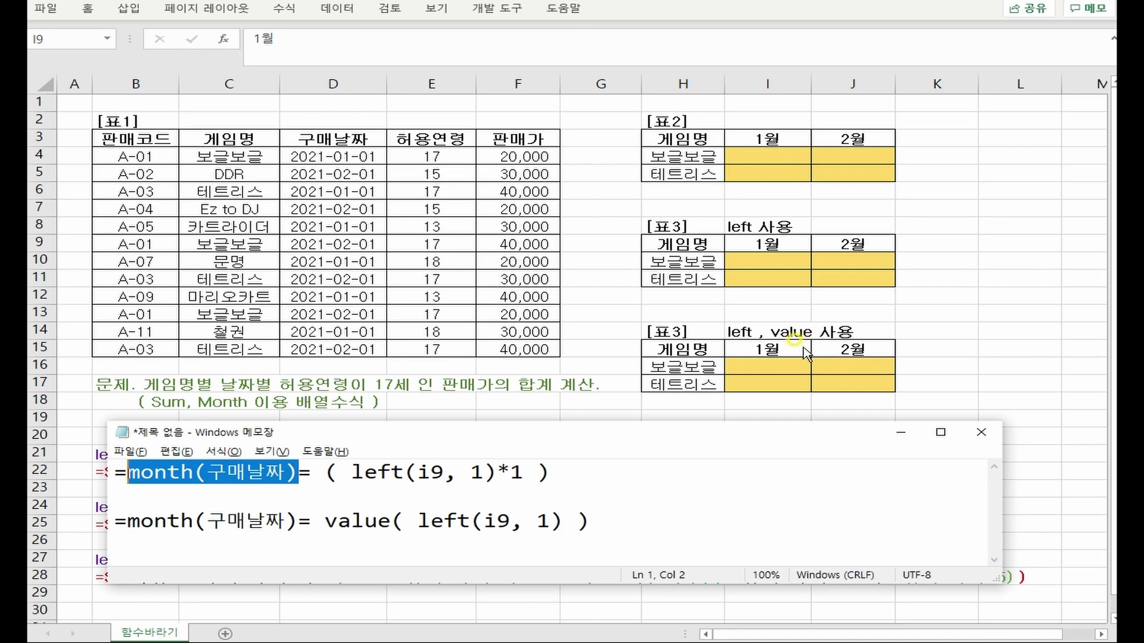
{"action": "left_click", "coordinate": [420, 521]}
{"action": "left_click_drag", "start_coordinate": [324, 521], "coordinate": [588, 517]}
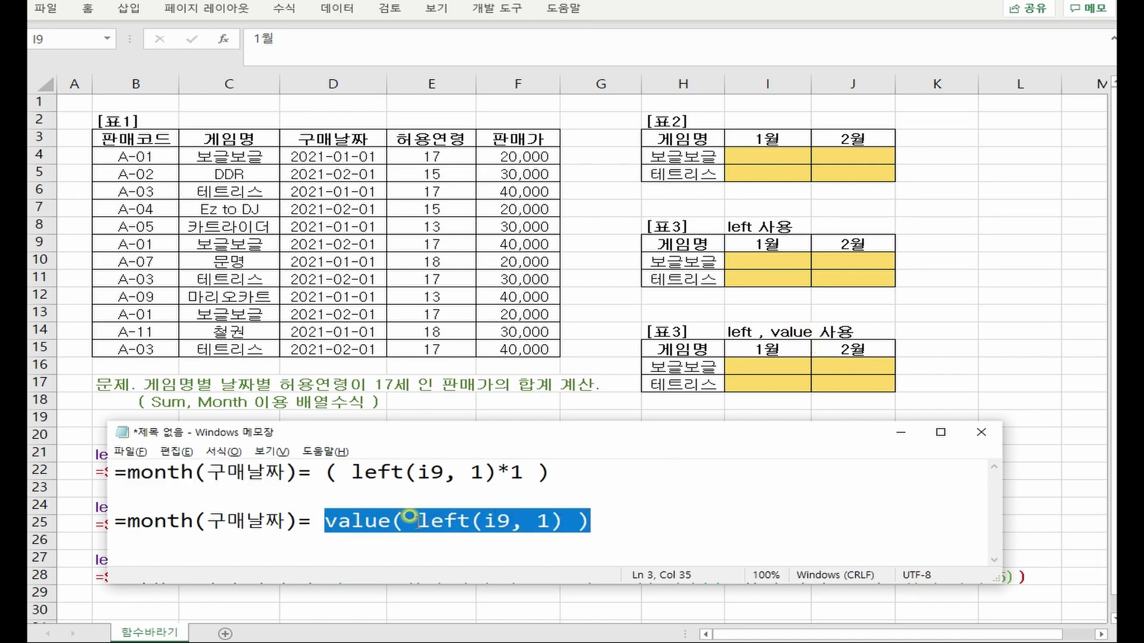
{"action": "left_click_drag", "start_coordinate": [417, 522], "coordinate": [551, 516]}
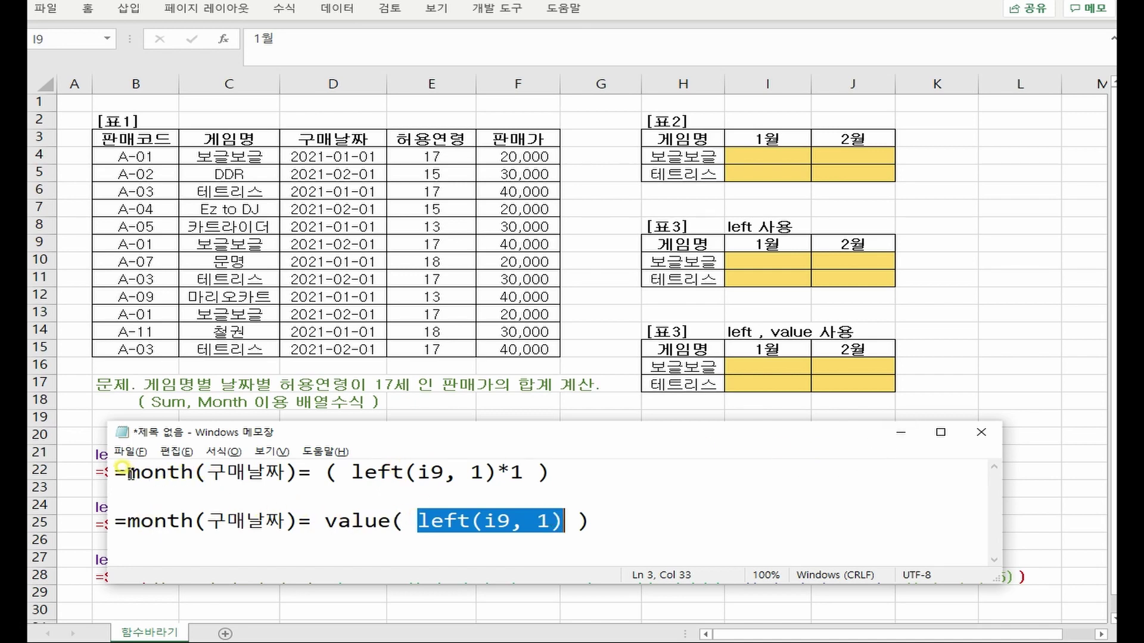
{"action": "left_click_drag", "start_coordinate": [127, 473], "coordinate": [597, 535]}
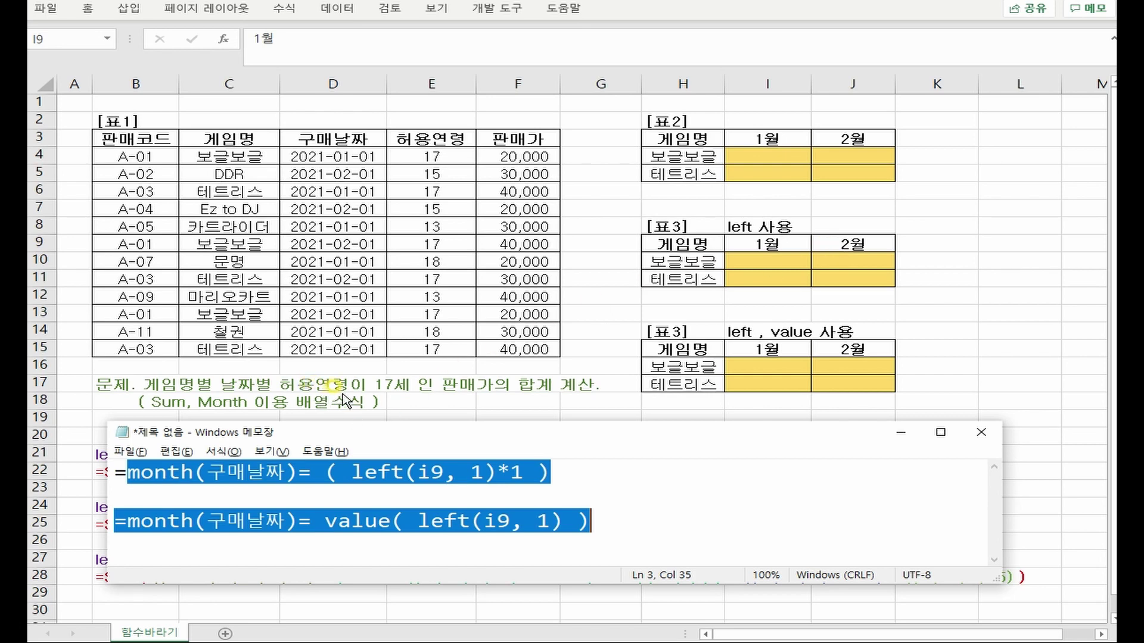
Switch to the 구조.txt Notepad window, move it slightly up, and review the 게임명, 날짜, 허용연령 and 판매가 terms.
{"action": "key", "text": "alt+Tab"}
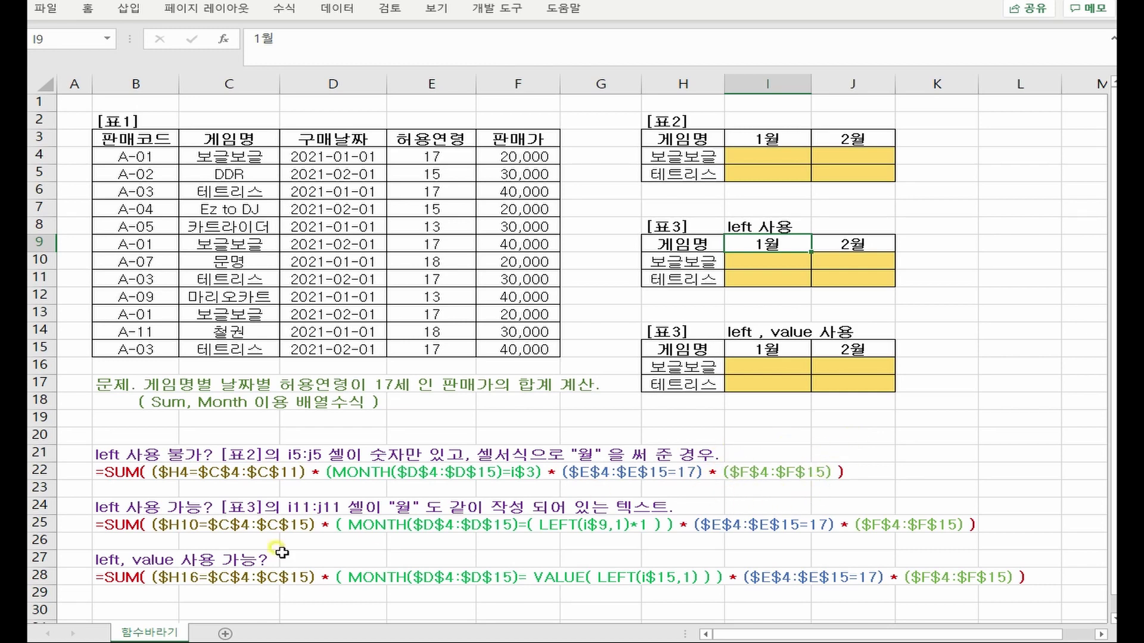
{"action": "key", "text": "alt+Tab"}
{"action": "left_click_drag", "start_coordinate": [485, 226], "coordinate": [472, 199]}
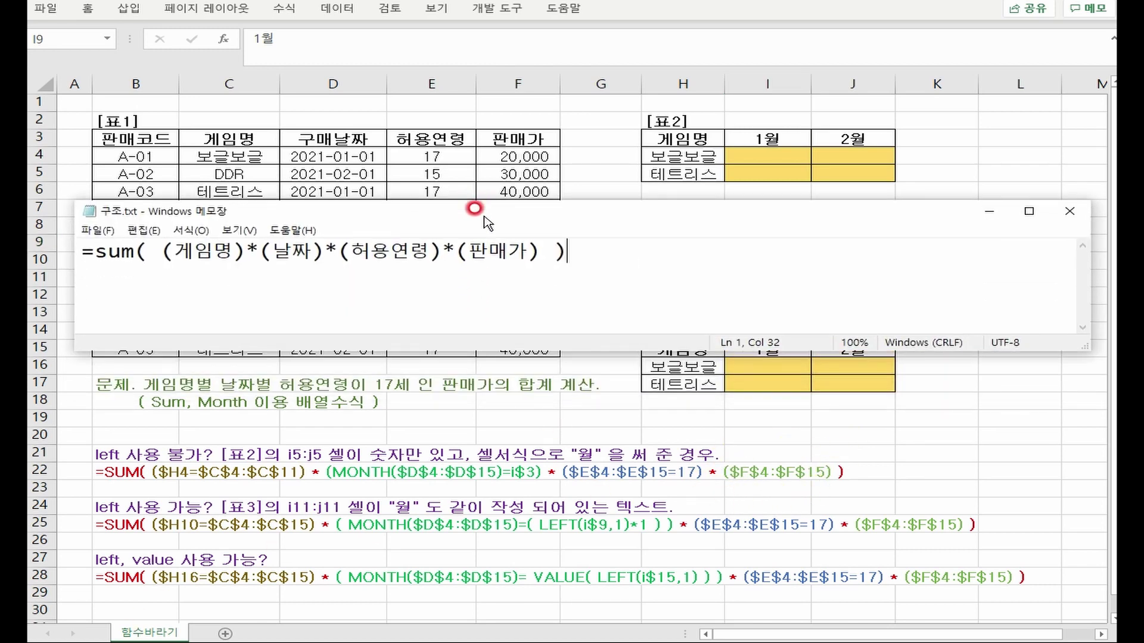
{"action": "left_click_drag", "start_coordinate": [173, 251], "coordinate": [310, 246]}
{"action": "double_click", "coordinate": [384, 253]}
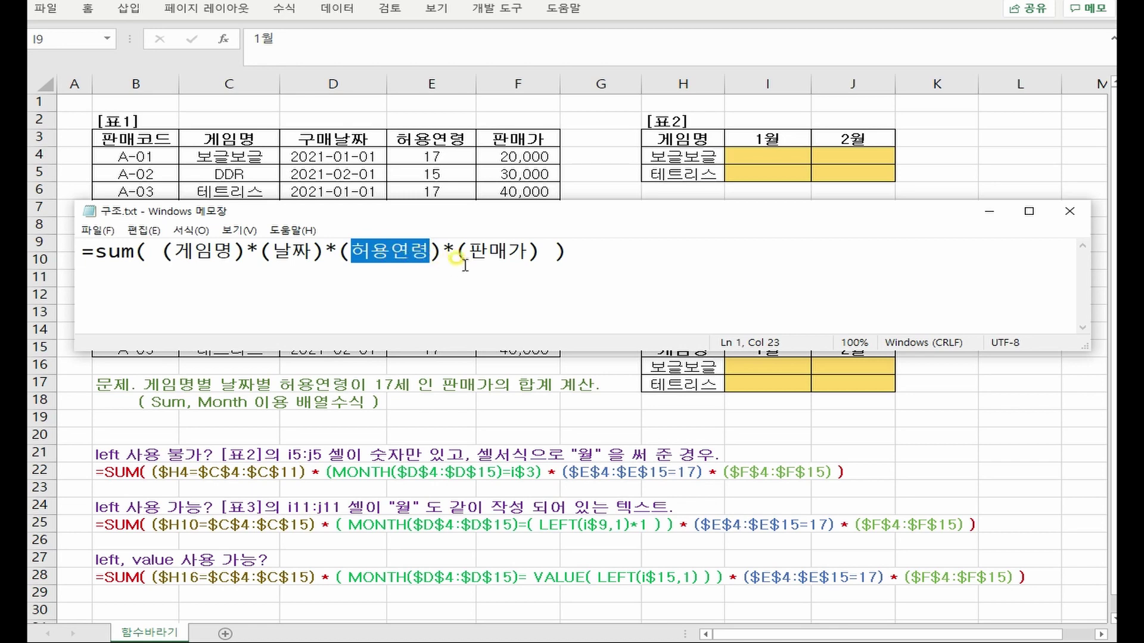
{"action": "left_click_drag", "start_coordinate": [469, 251], "coordinate": [520, 250]}
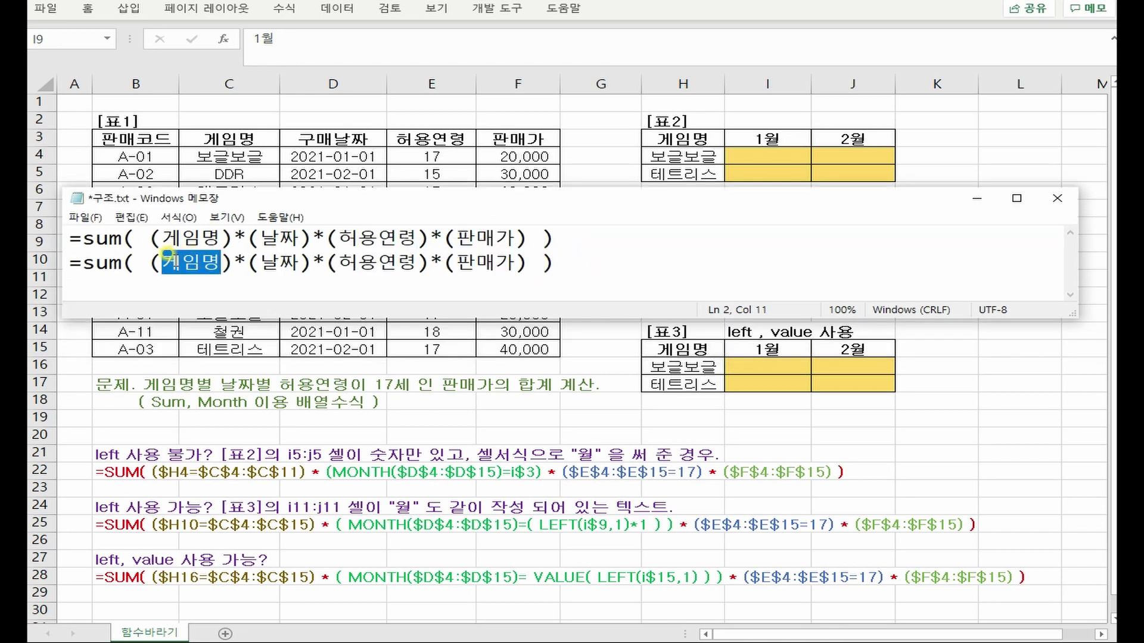
Duplicate the sum structure on the second line and replace its 게임명 term with C4:C15=H4.
{"action": "type", "text": "C4"}
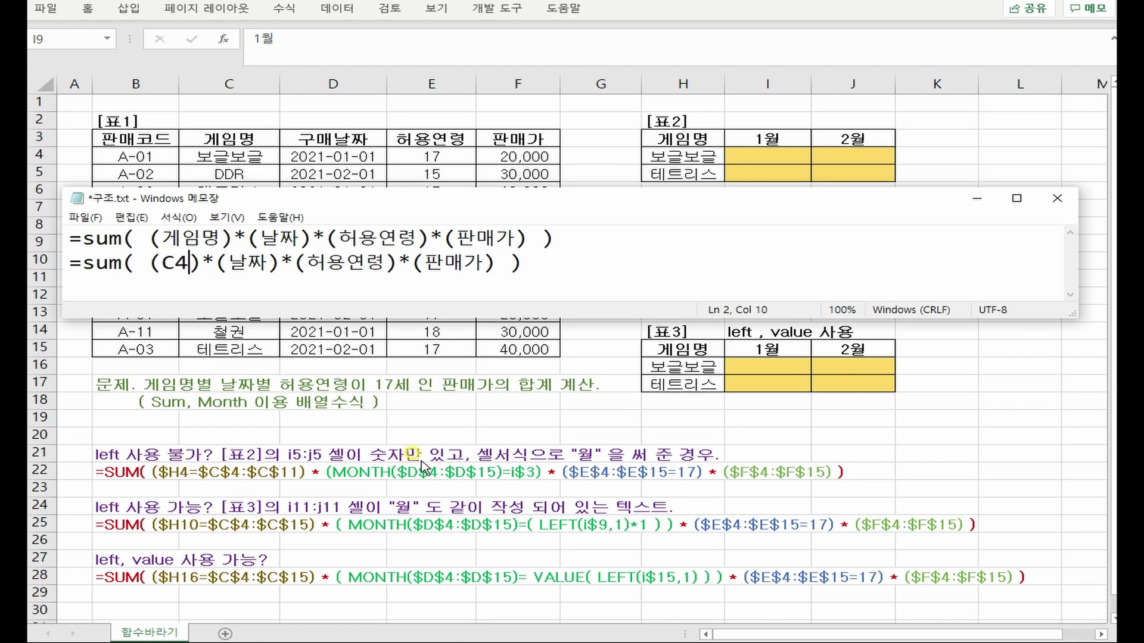
{"action": "type", "text": ":C15"}
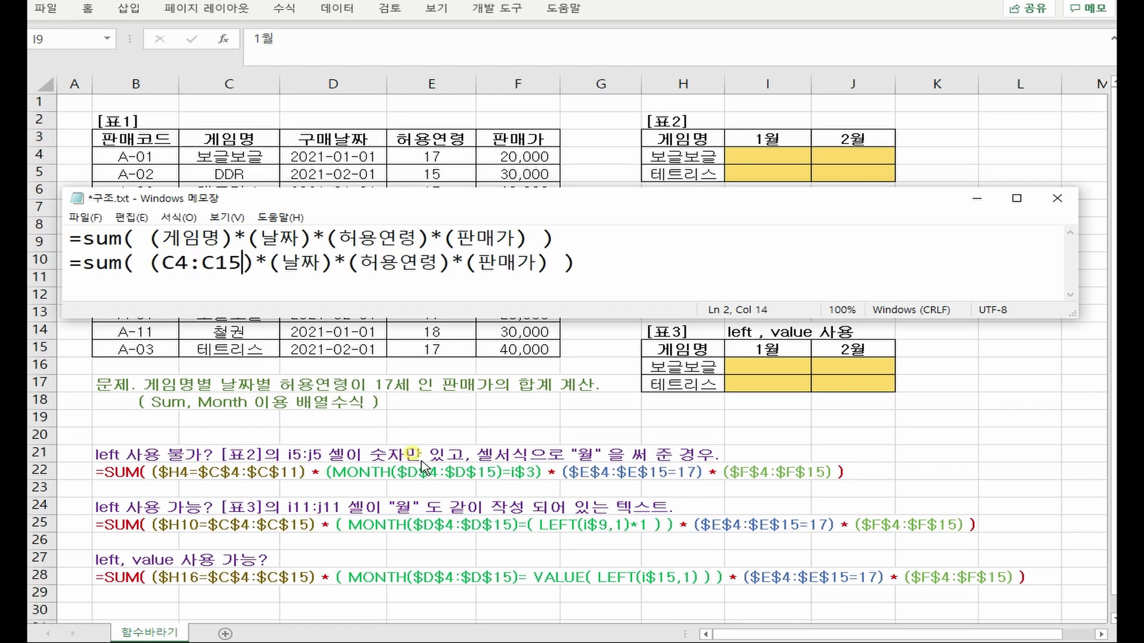
{"action": "type", "text": "="}
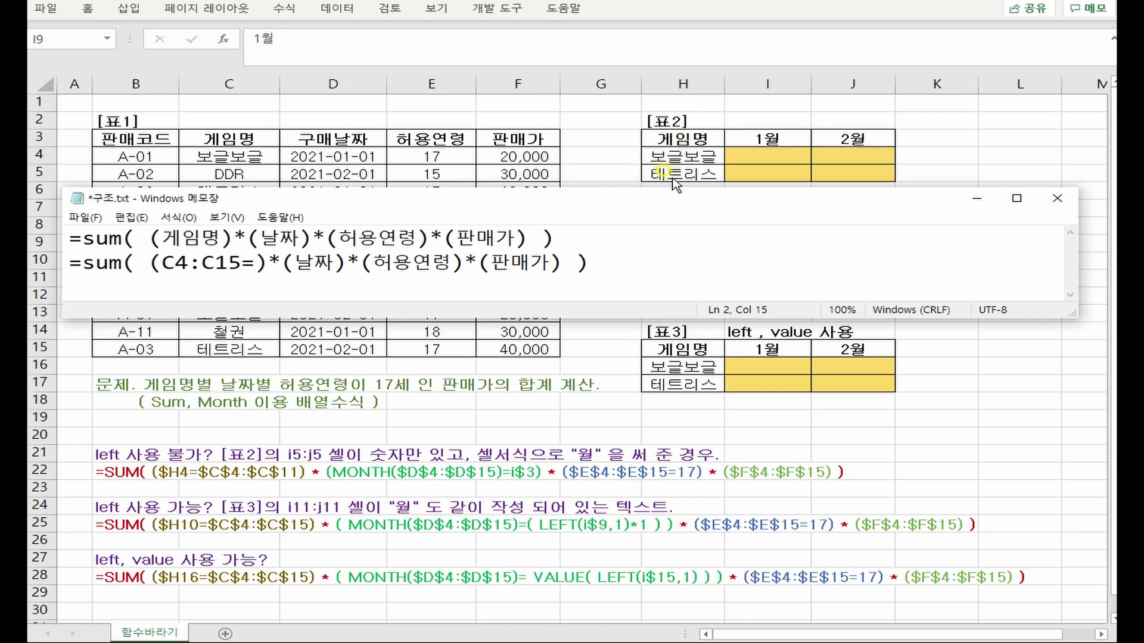
{"action": "type", "text": "H4"}
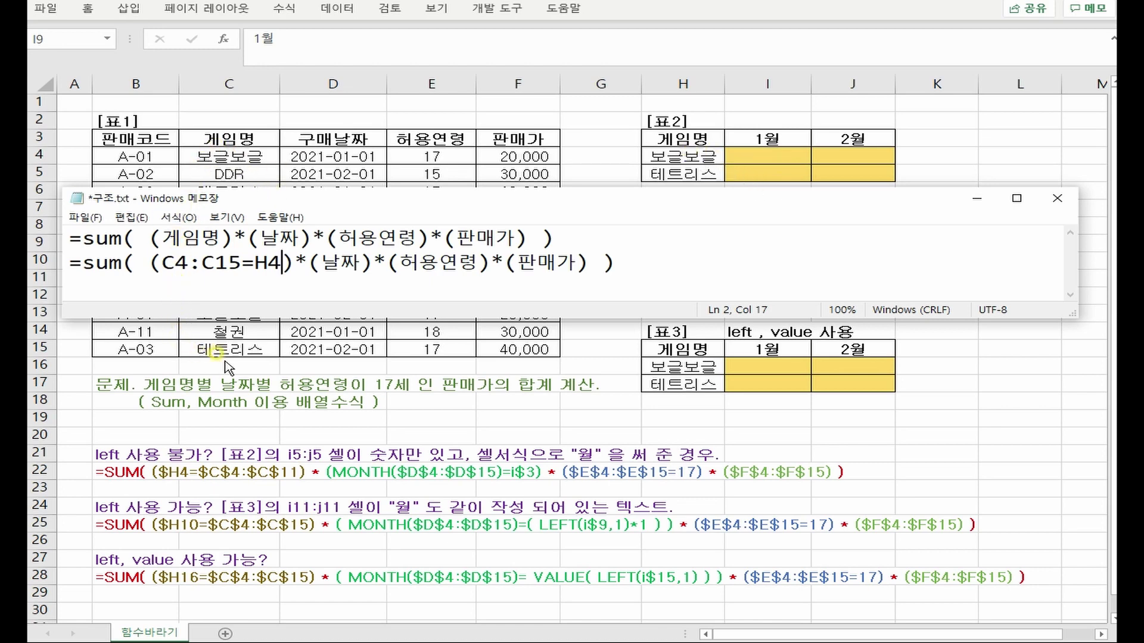
Make the game-name range absolute as $C$4:$C$15 and lock only the column of its criterion as $H4.
{"action": "left_click", "coordinate": [162, 262]}
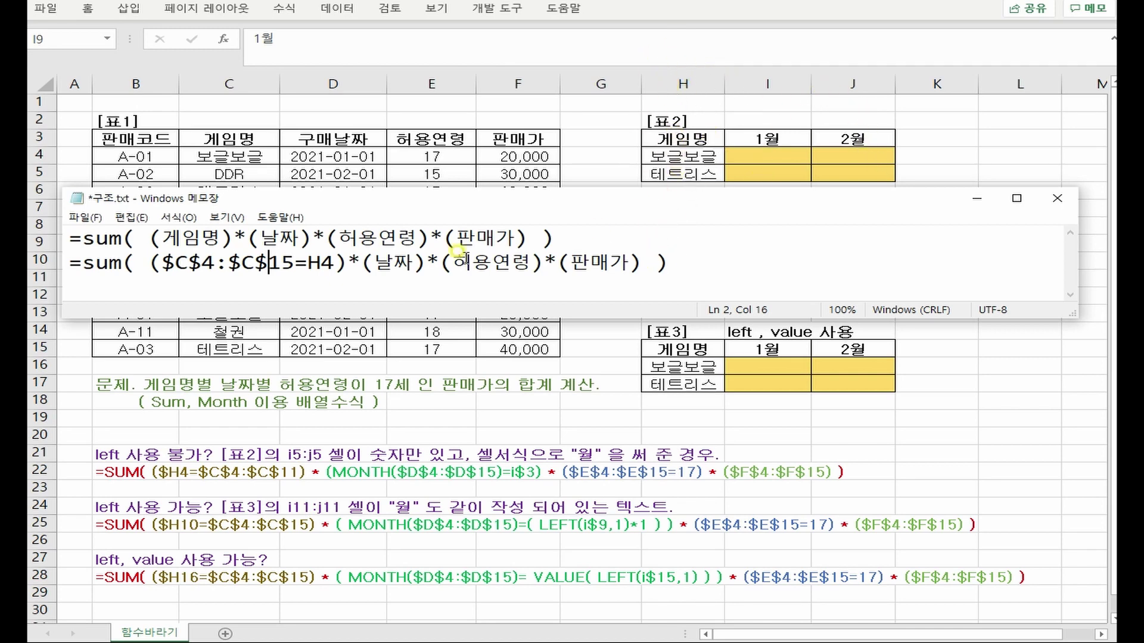
{"action": "key", "text": "Right"}
{"action": "key", "text": "Right"}
{"action": "key", "text": "Right"}
{"action": "type", "text": "$"}
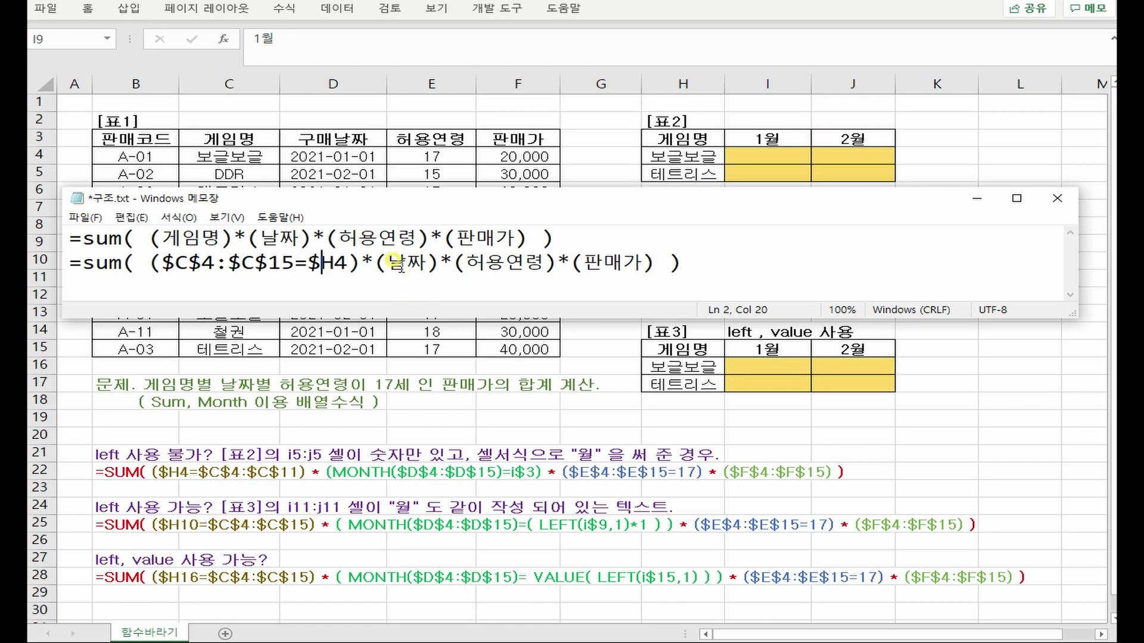
Replace the 날짜 term on the second line with month($D$4:$D$15), using an absolute date range.
{"action": "left_click_drag", "start_coordinate": [388, 262], "coordinate": [428, 262]}
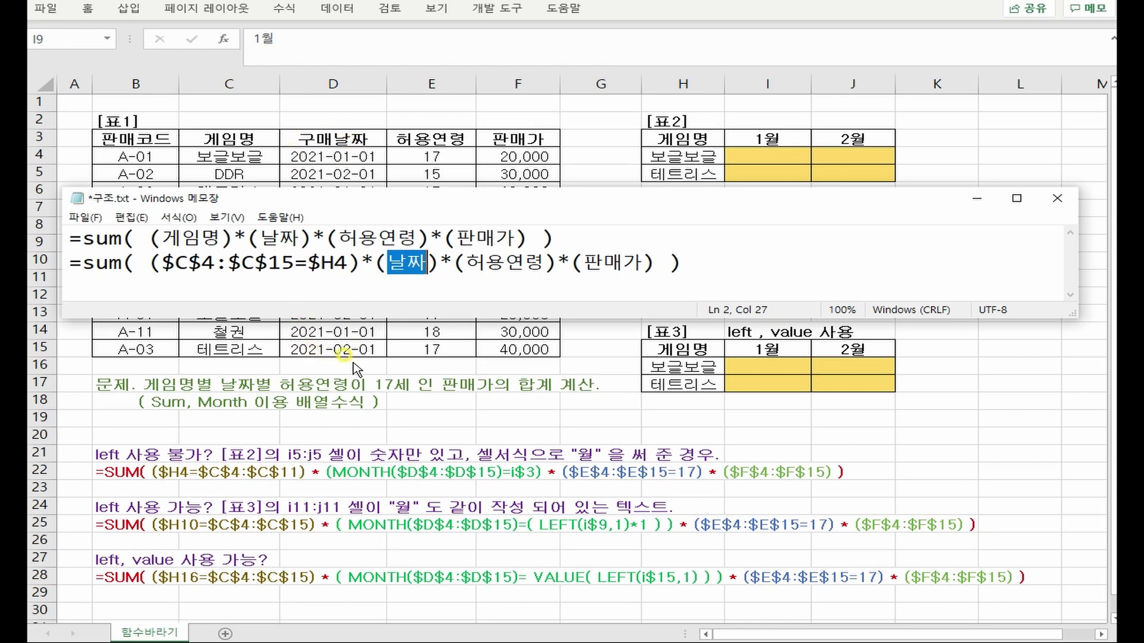
{"action": "type", "text": "month("}
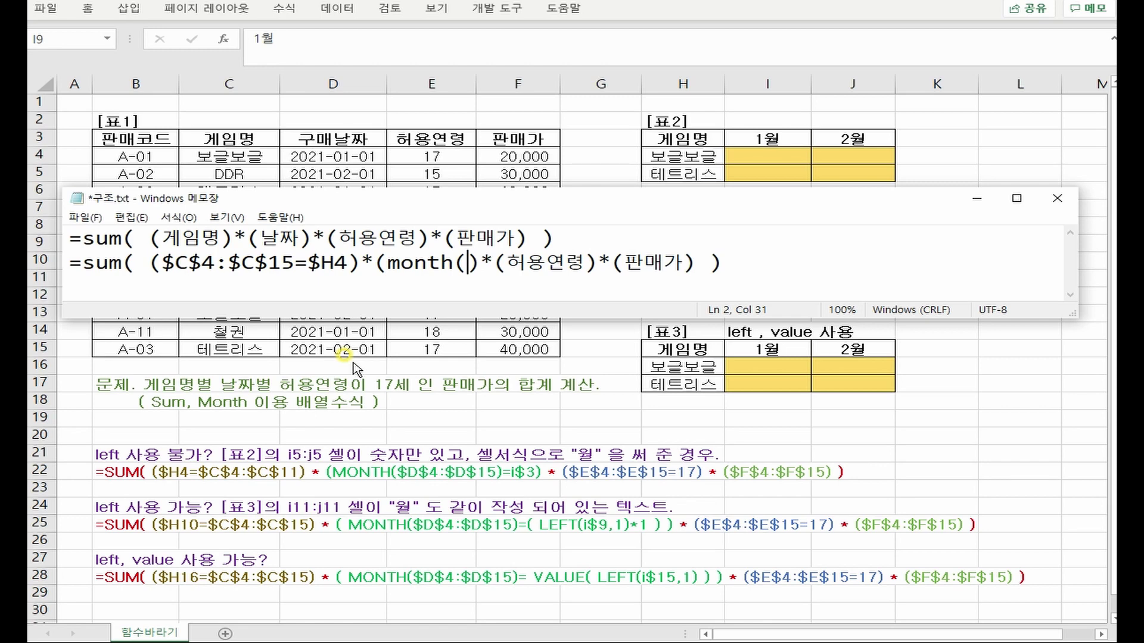
{"action": "type", "text": "D4:D15"}
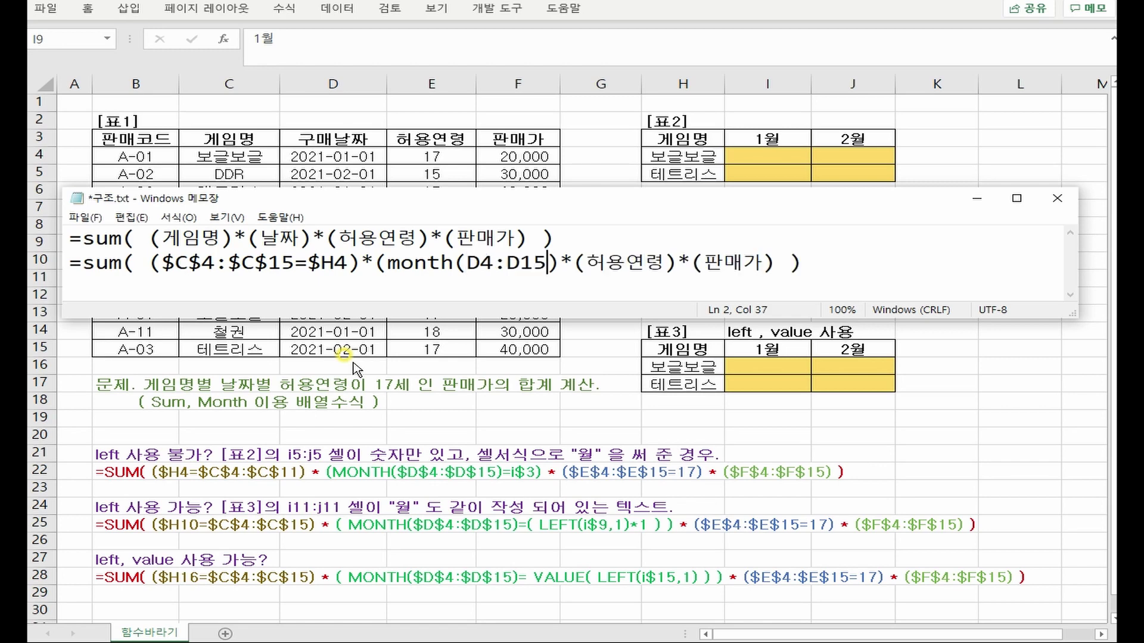
{"action": "type", "text": ")"}
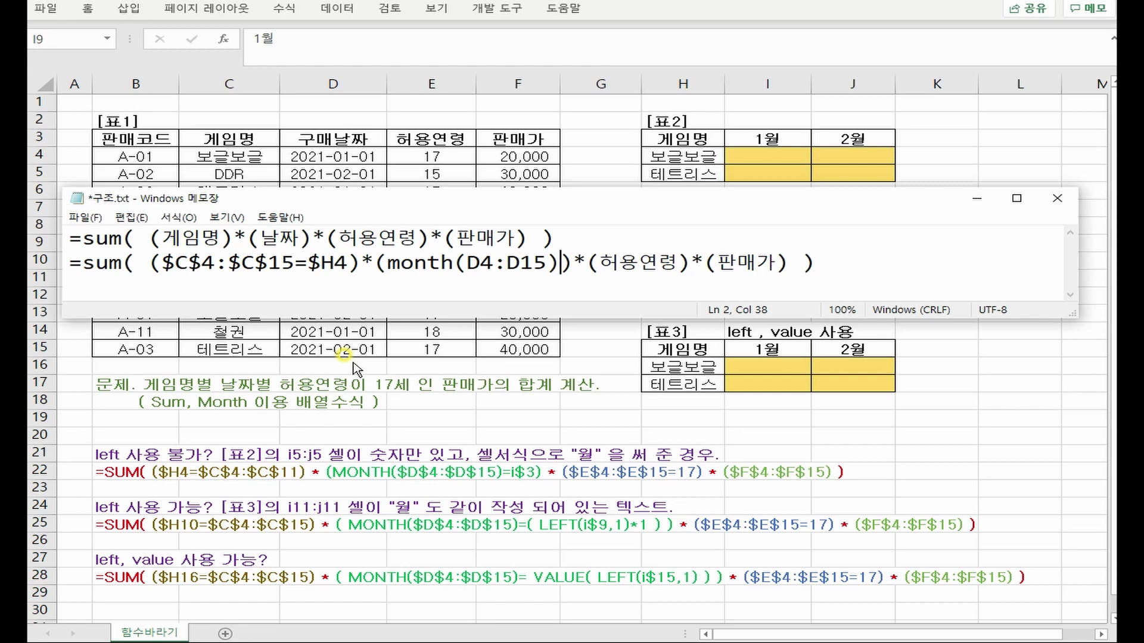
{"action": "left_click", "coordinate": [469, 263]}
{"action": "key", "text": "ctrl+z"}
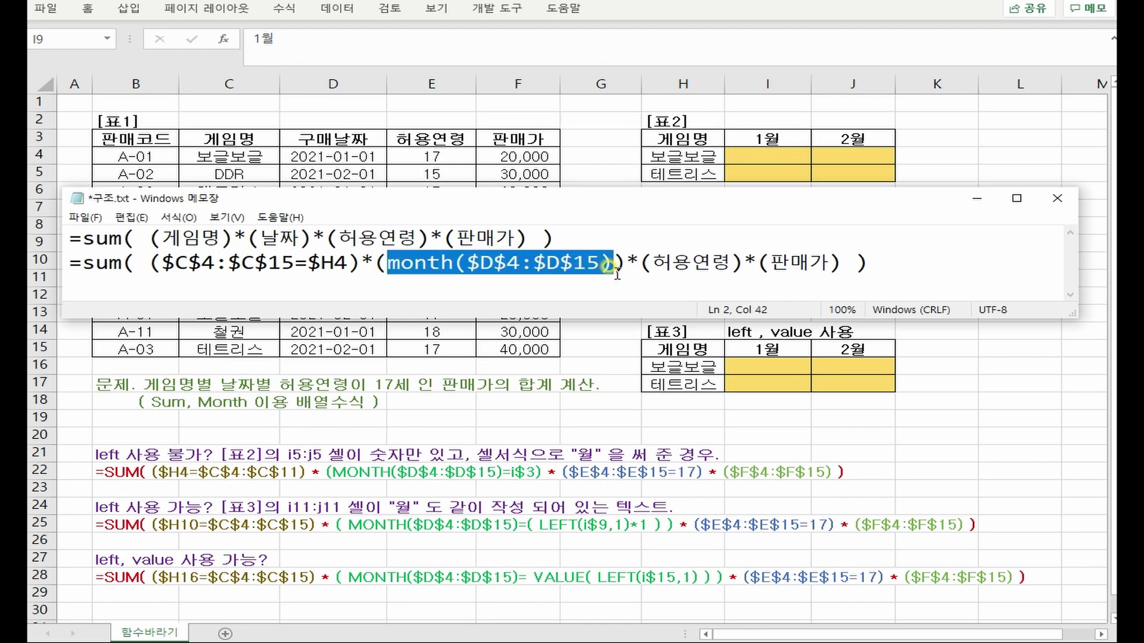
Compare the MONTH expression with the month header by adding =i3 inside the date condition.
{"action": "left_click", "coordinate": [614, 263]}
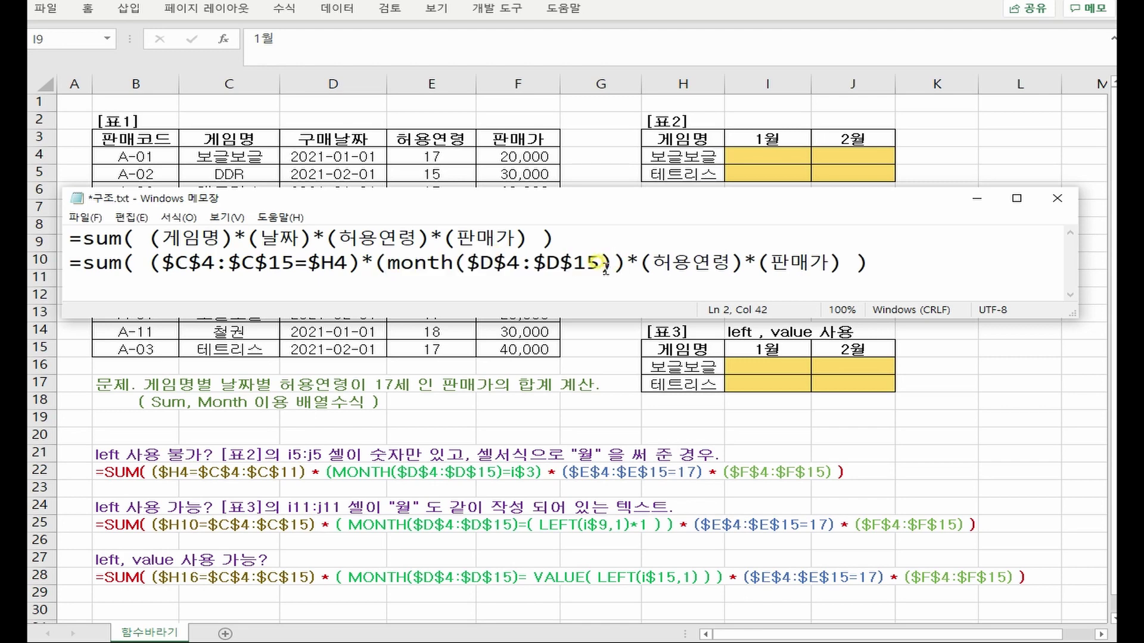
{"action": "type", "text": "="}
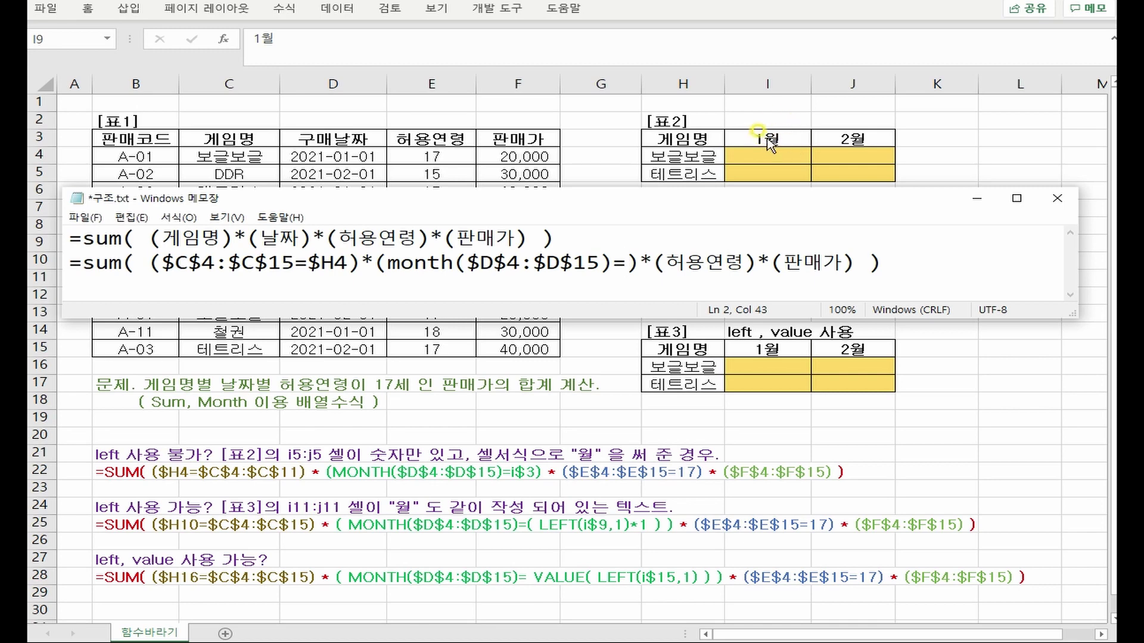
{"action": "type", "text": "i3"}
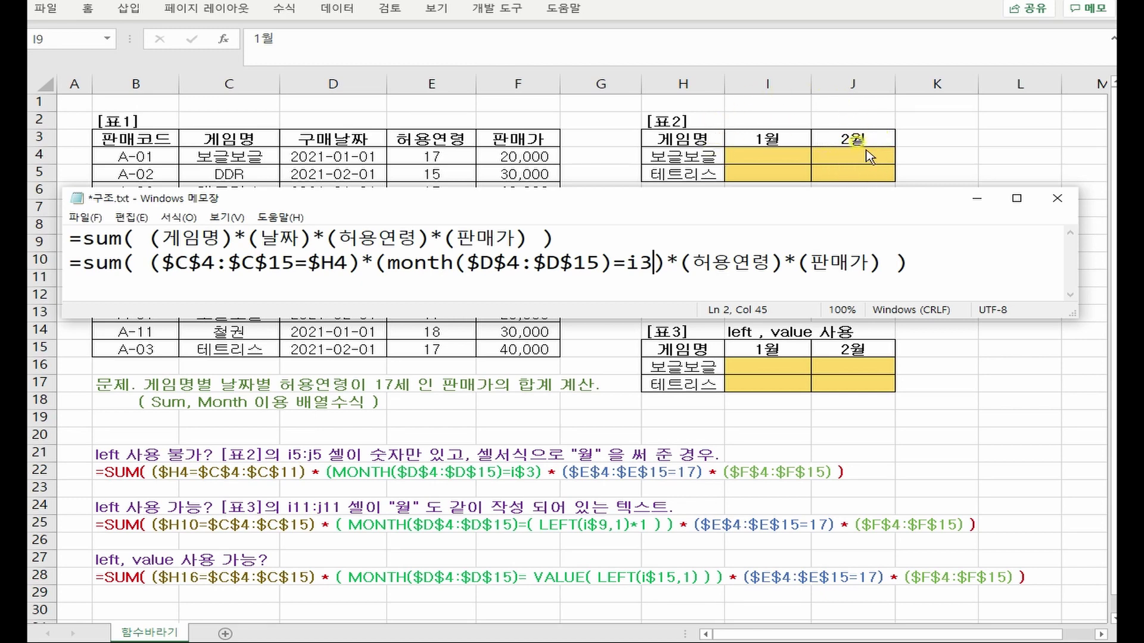
Lock only the row of the month header reference as i$3, and switch back to Excel.
{"action": "left_click", "coordinate": [638, 262]}
{"action": "left_click_drag", "start_coordinate": [639, 262], "coordinate": [627, 262]}
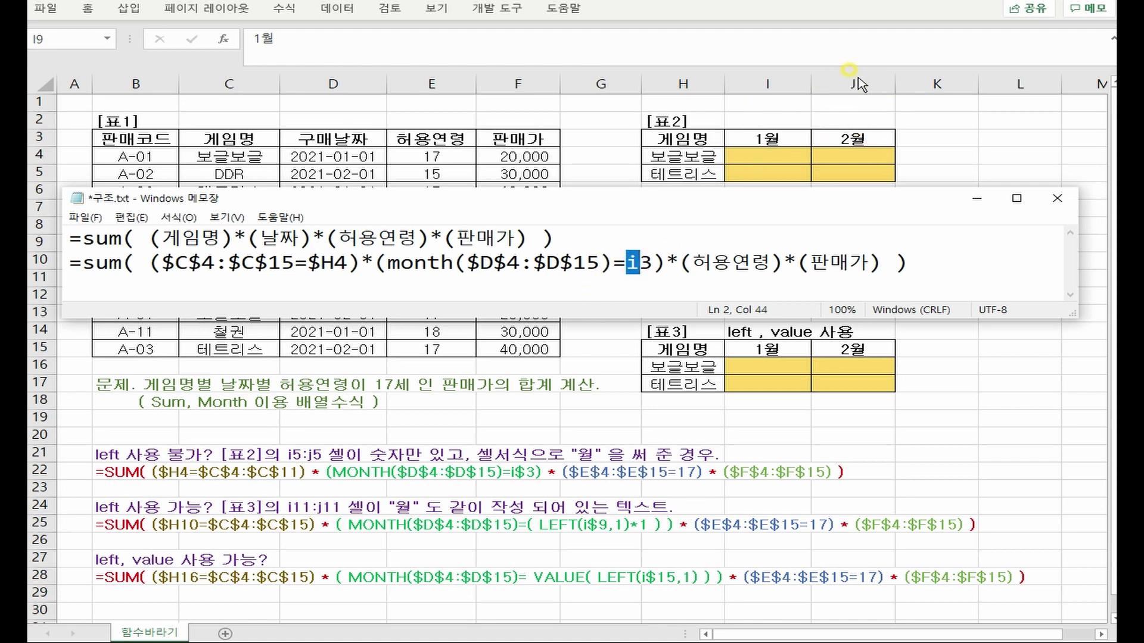
{"action": "type", "text": "1"}
{"action": "left_click", "coordinate": [648, 262]}
{"action": "left_click_drag", "start_coordinate": [650, 262], "coordinate": [636, 262]}
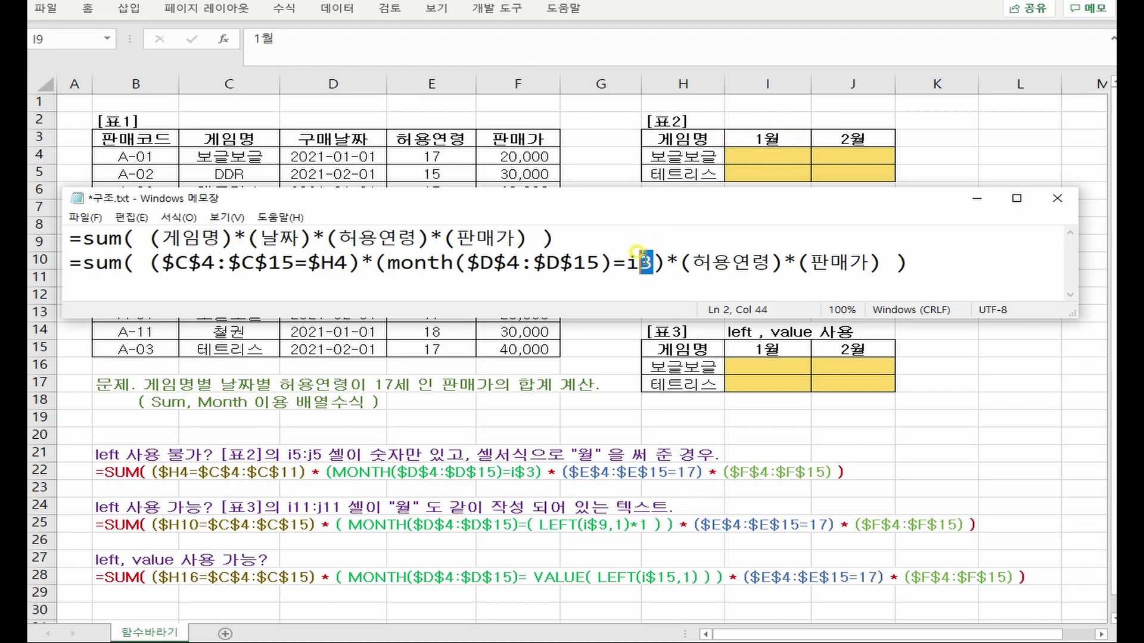
{"action": "left_click", "coordinate": [637, 254]}
{"action": "type", "text": "$"}
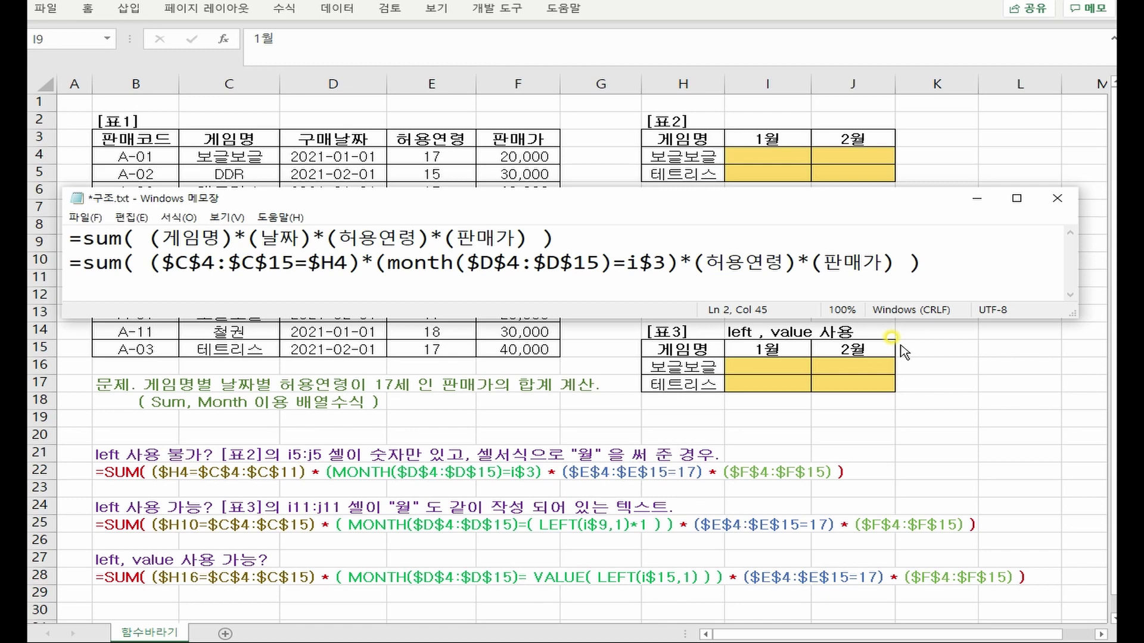
{"action": "left_click", "coordinate": [769, 138]}
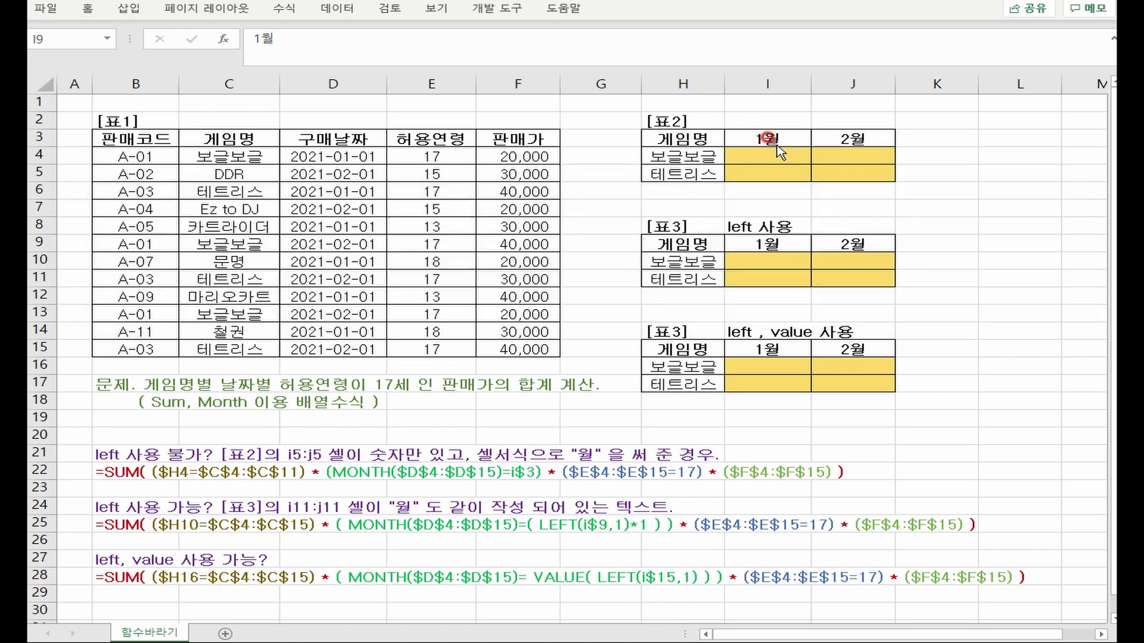
Compare the underlying contents of the 1월 header cells I3 and I9 by opening each for editing.
{"action": "type", "text": "1"}
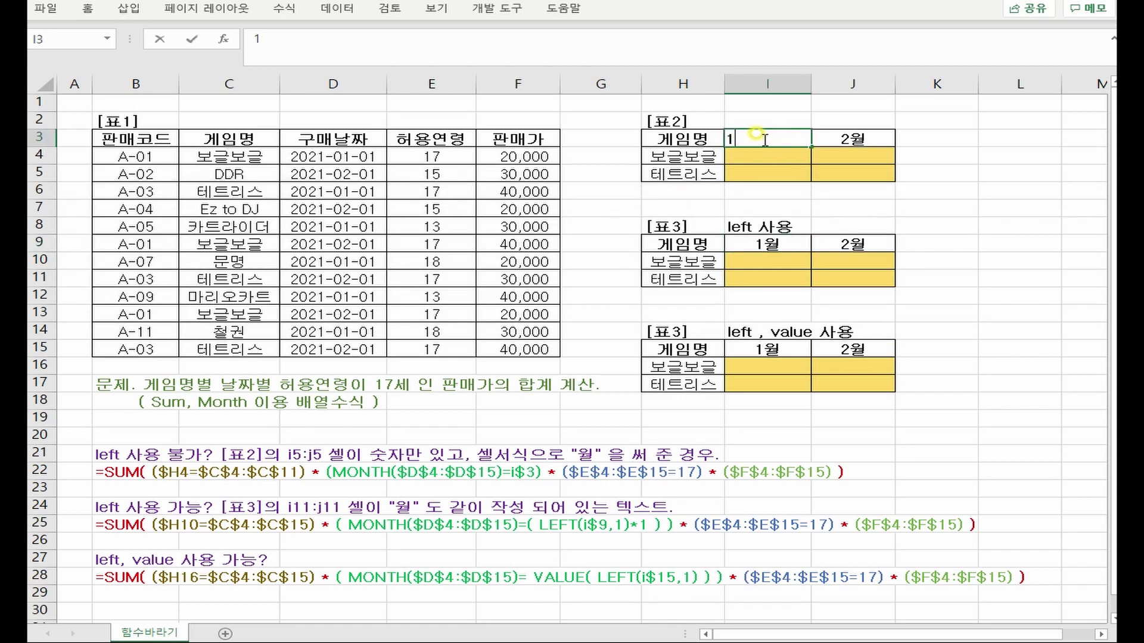
{"action": "double_click", "coordinate": [771, 240]}
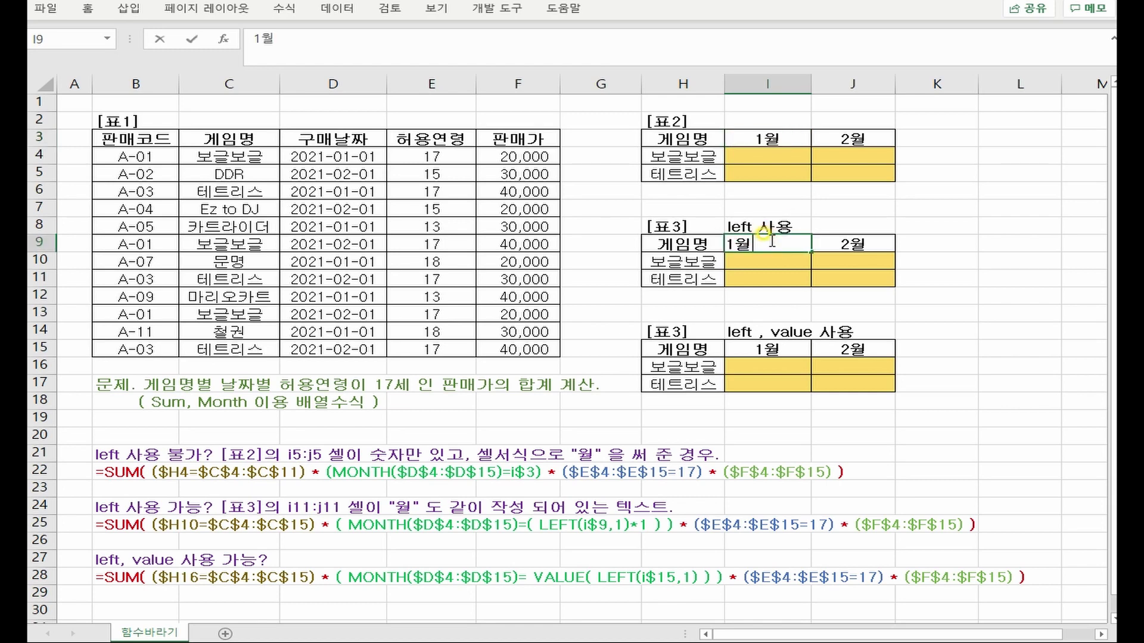
{"action": "double_click", "coordinate": [769, 138]}
{"action": "left_click", "coordinate": [775, 156]}
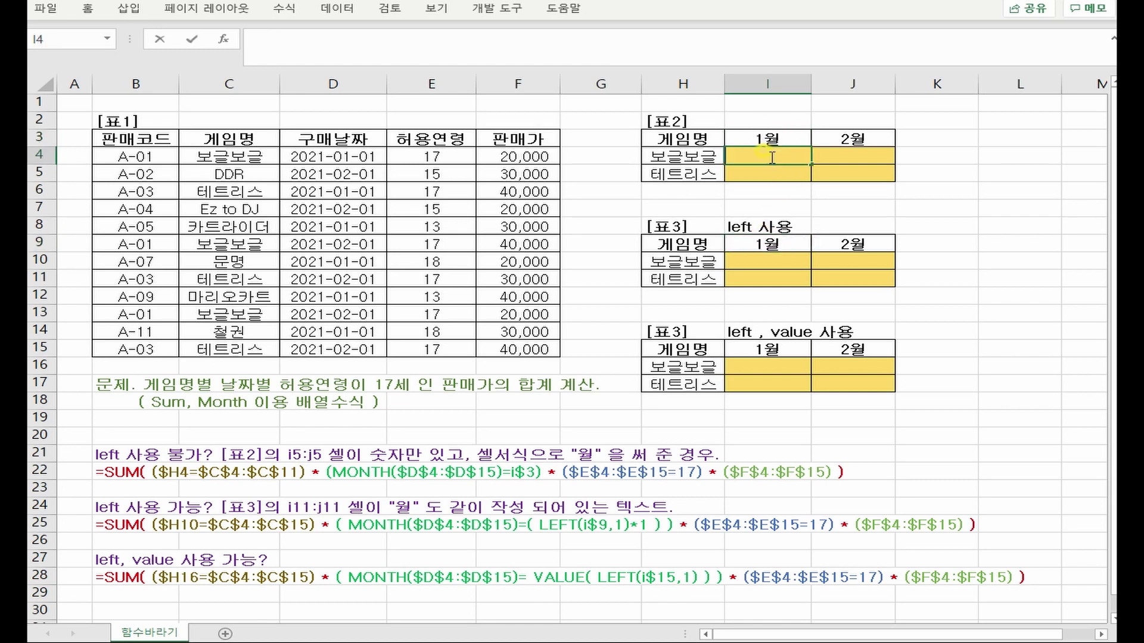
{"action": "double_click", "coordinate": [739, 136]}
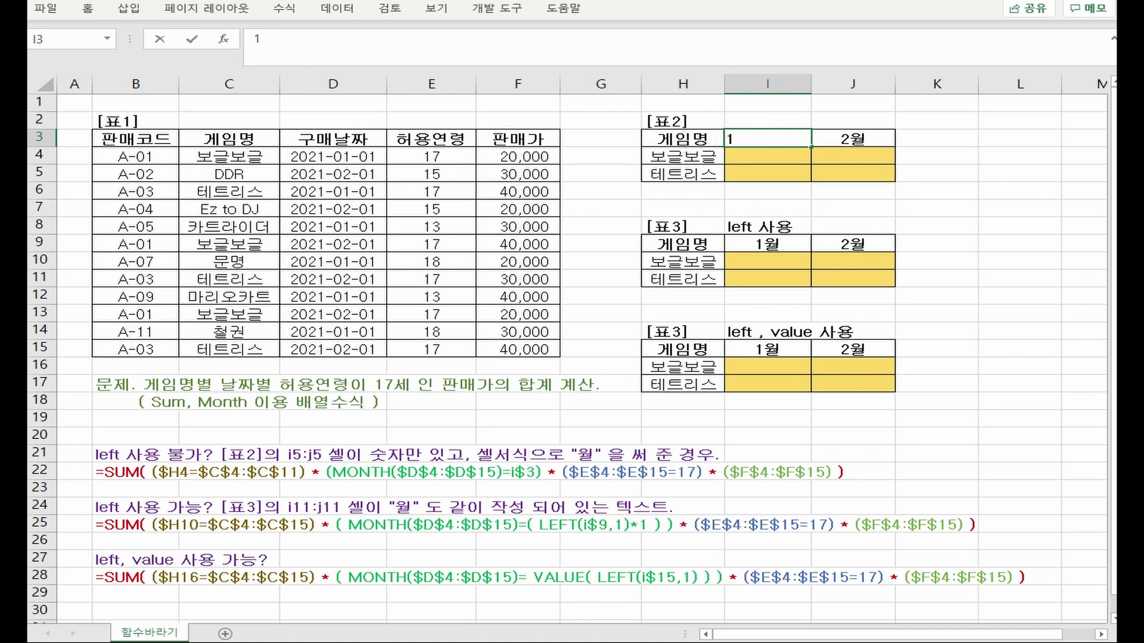
Switch to Notepad and replace the 허용연령 term on the second line with the range E4:E15.
{"action": "key", "text": "alt+Tab"}
{"action": "left_click_drag", "start_coordinate": [400, 262], "coordinate": [679, 263]}
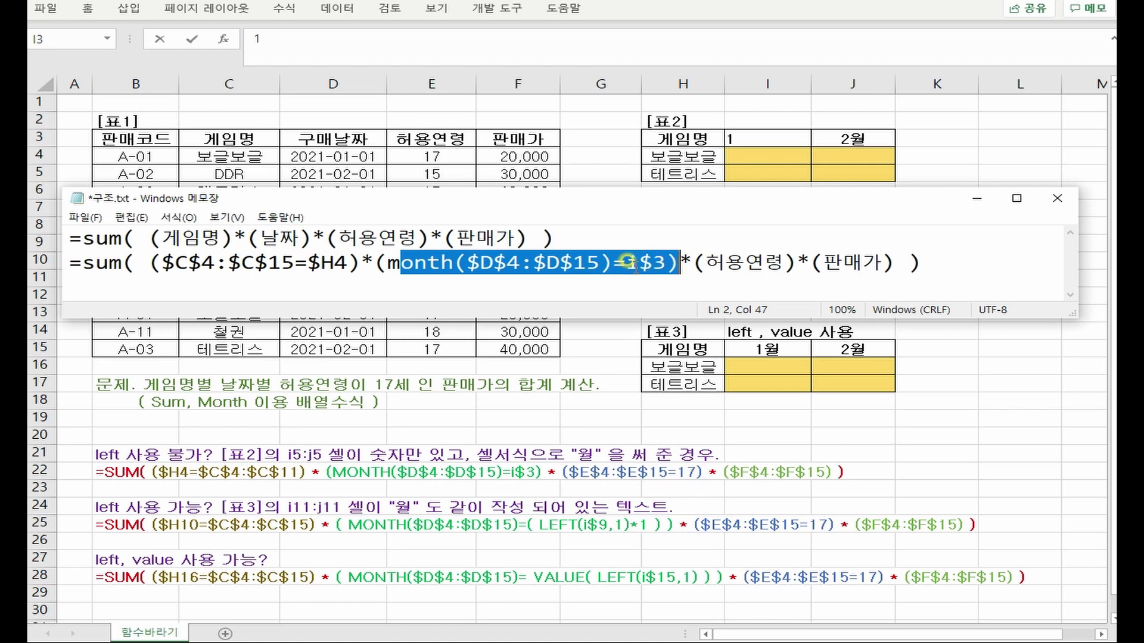
{"action": "double_click", "coordinate": [745, 263]}
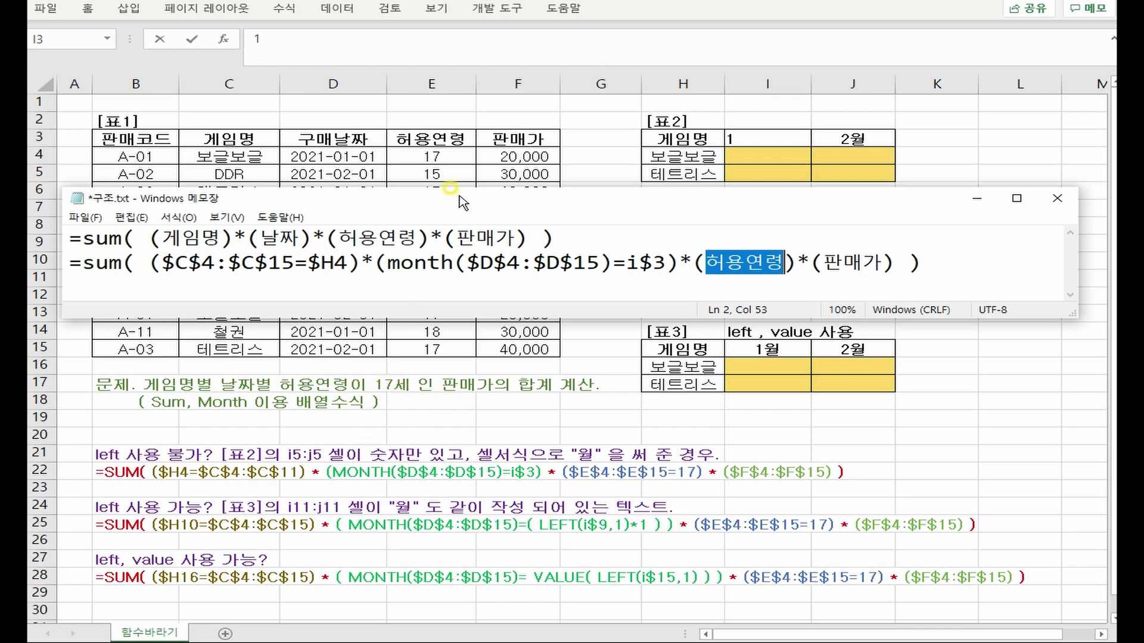
{"action": "type", "text": "E4:E"}
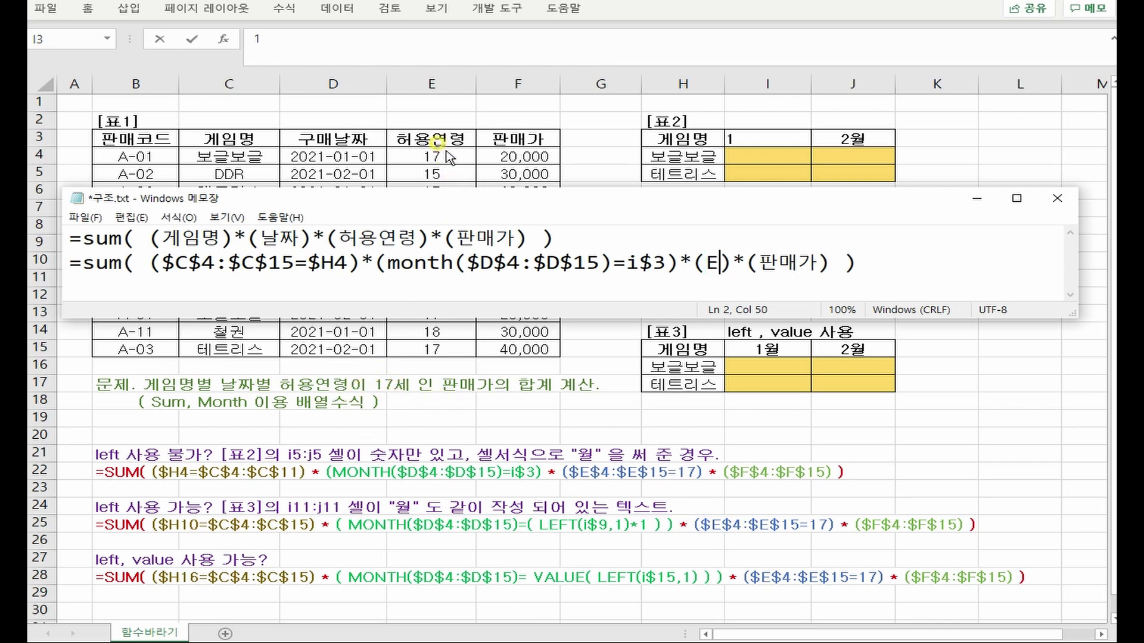
{"action": "type", "text": "15"}
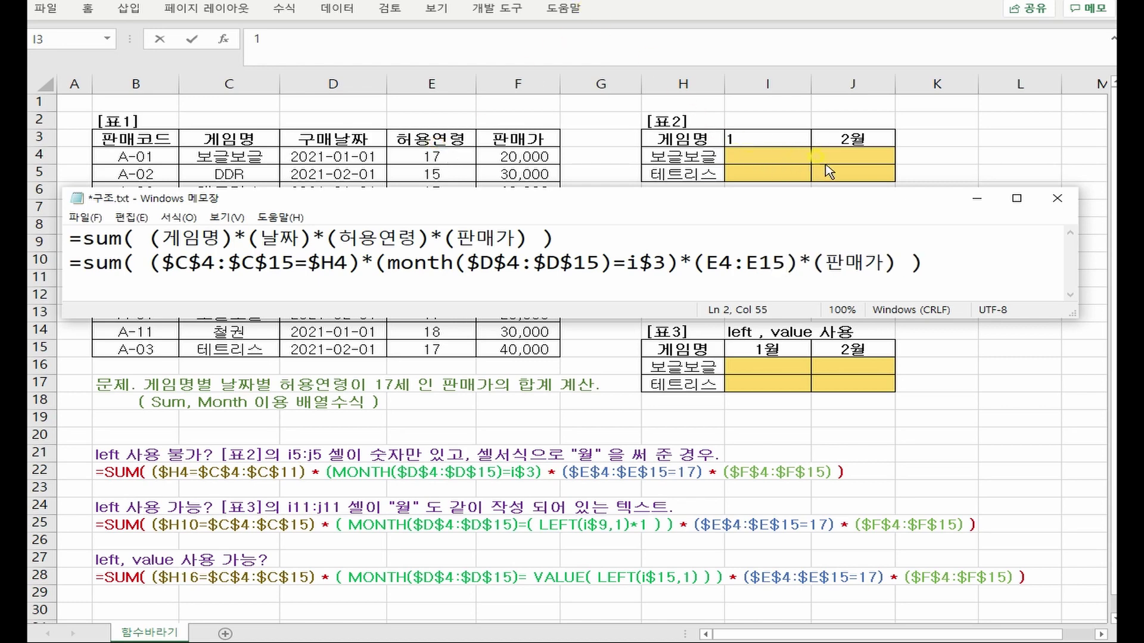
Make the age range on the second line absolute as $E$4:$E$15.
{"action": "left_click", "coordinate": [705, 260]}
{"action": "type", "text": "$"}
{"action": "key", "text": "Right"}
{"action": "type", "text": "$"}
{"action": "key", "text": "Right"}
{"action": "key", "text": "Right"}
{"action": "type", "text": "$"}
{"action": "key", "text": "Right"}
{"action": "type", "text": "$"}
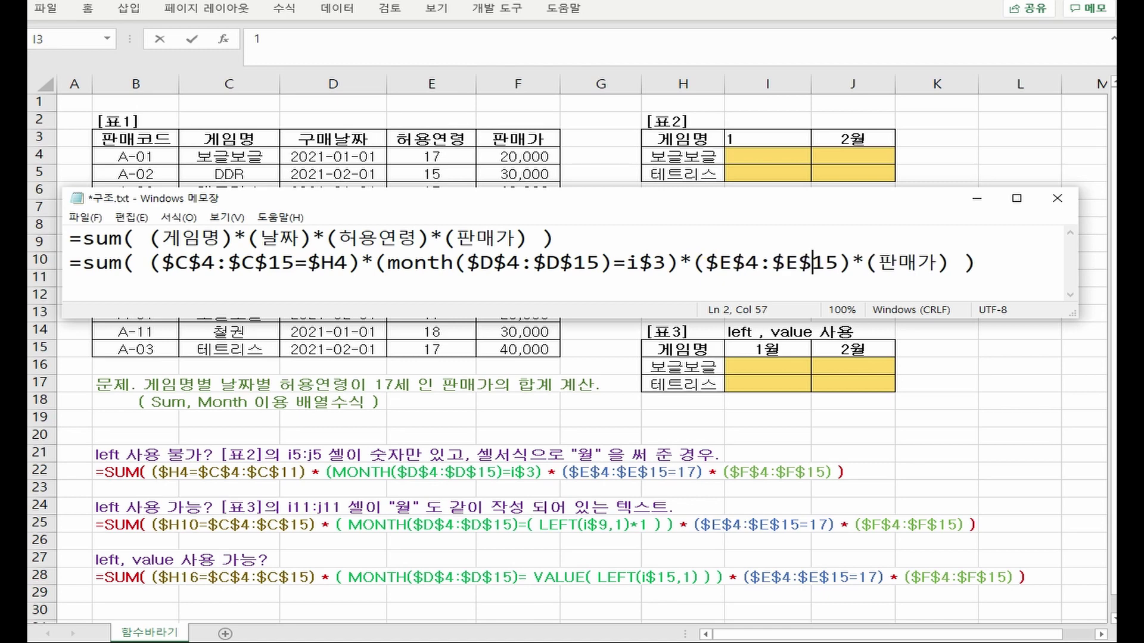
Complete the age condition by adding =17 after its range.
{"action": "key", "text": "Right"}
{"action": "key", "text": "Right"}
{"action": "type", "text": "="}
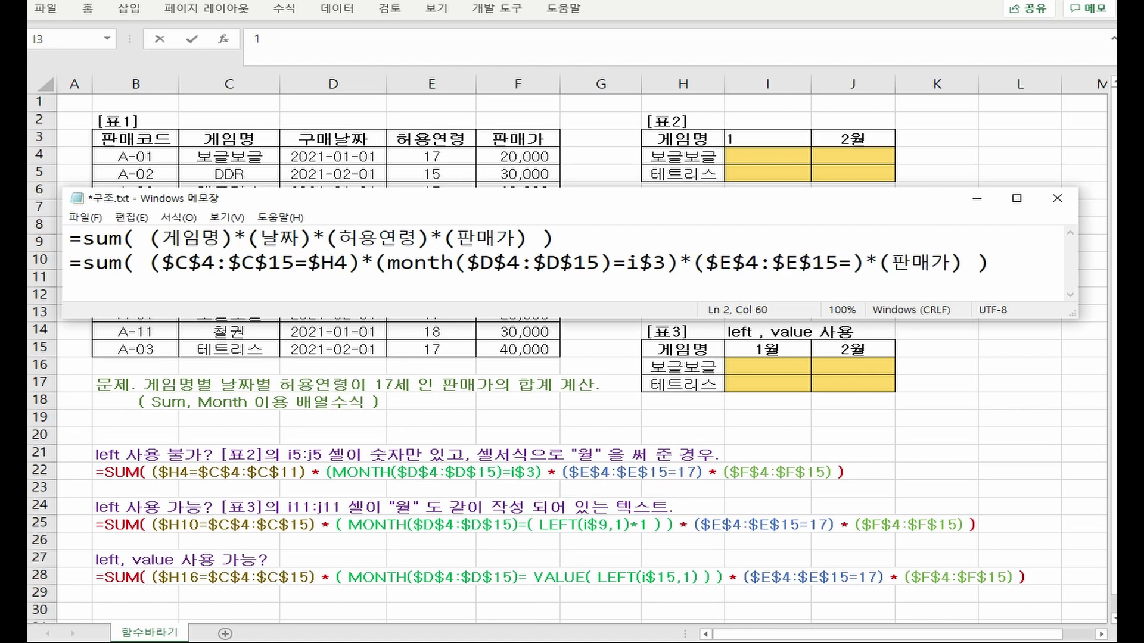
{"action": "type", "text": "17"}
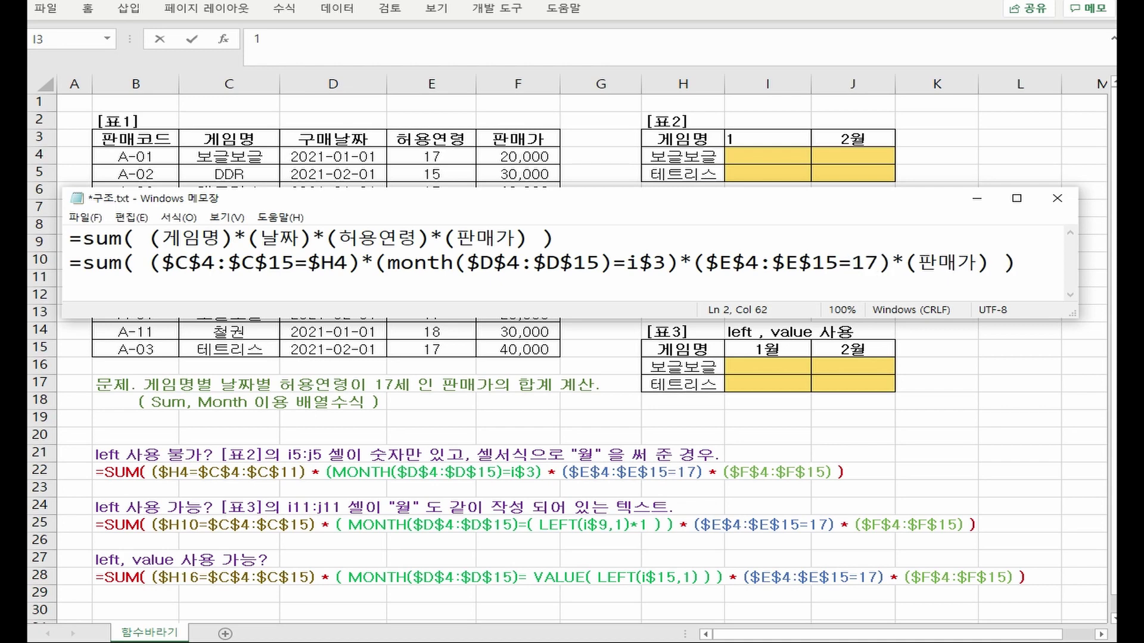
Replace the 판매가 term on the second line with the absolute range $F$4:$F$15.
{"action": "left_click_drag", "start_coordinate": [918, 262], "coordinate": [967, 260]}
{"action": "type", "text": "F"}
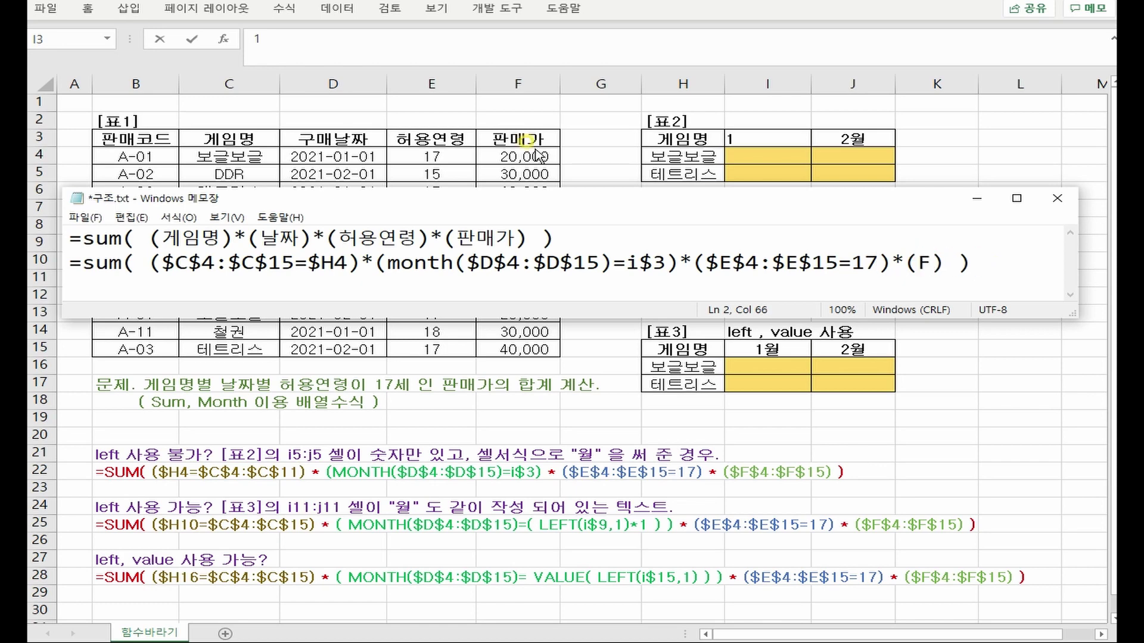
{"action": "type", "text": "4:F15"}
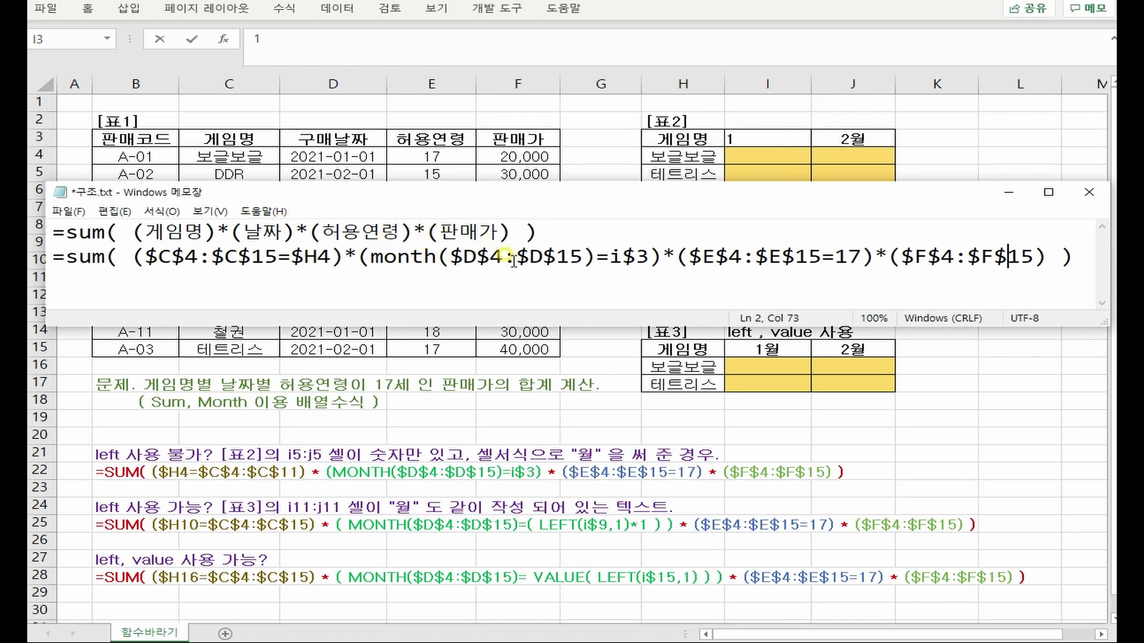
{"action": "left_click", "coordinate": [1074, 257]}
Switch to Excel and start a SUM formula in I4 that compares the absolute game-name range $C$4:$C$15 with H4.
{"action": "left_click", "coordinate": [780, 161]}
{"action": "type", "text": "=SUM("}
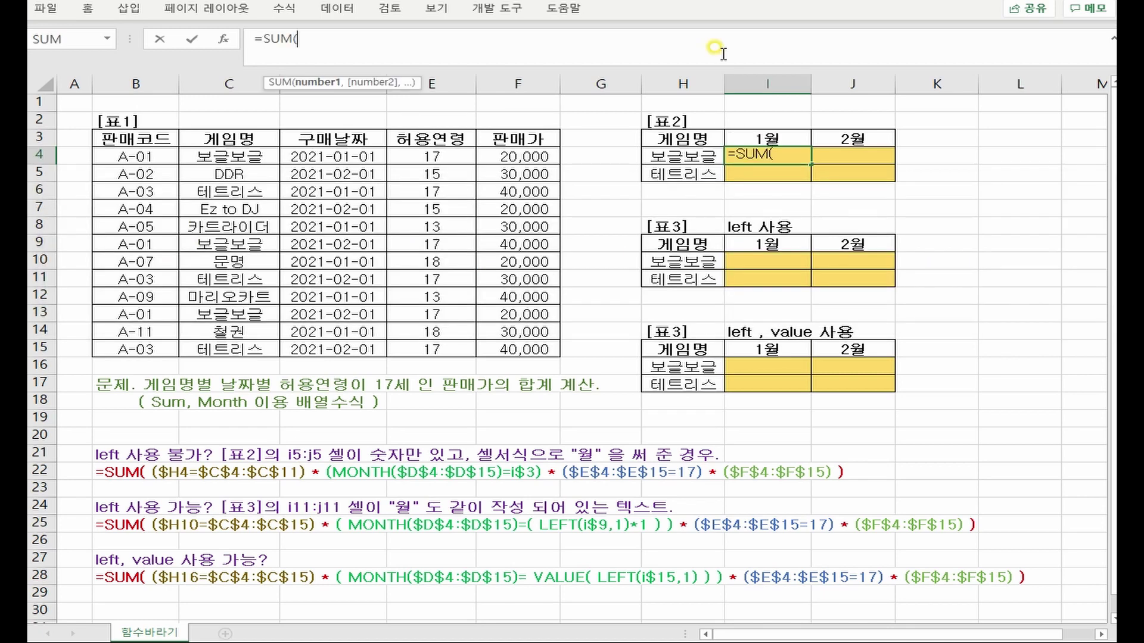
{"action": "type", "text": " ("}
{"action": "left_click_drag", "start_coordinate": [258, 162], "coordinate": [255, 349]}
{"action": "key", "text": "F4"}
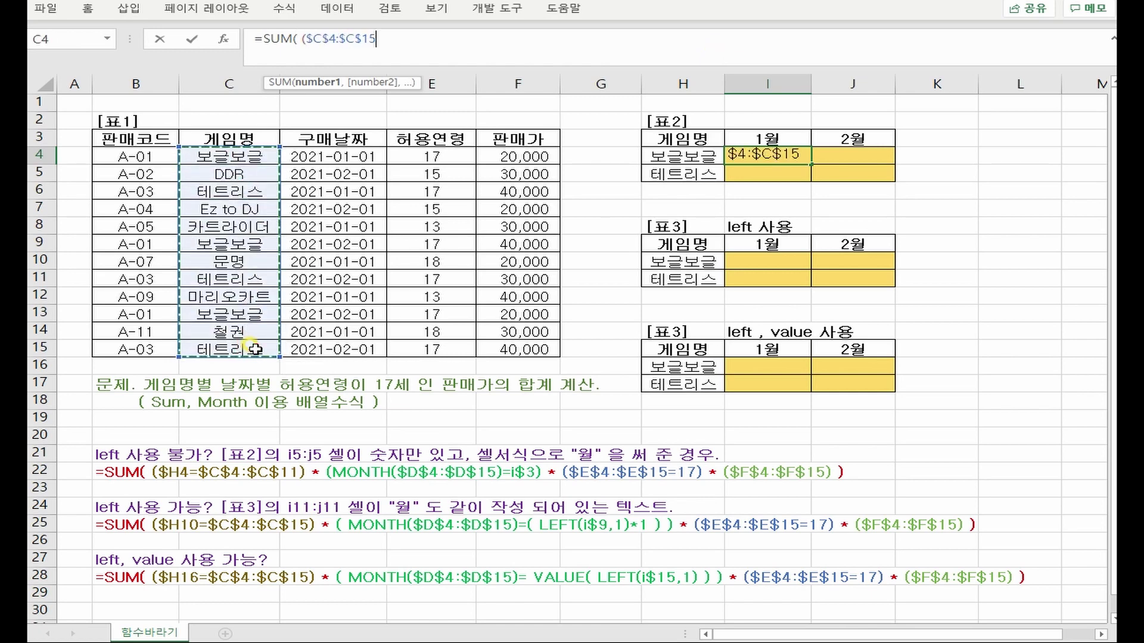
{"action": "type", "text": "="}
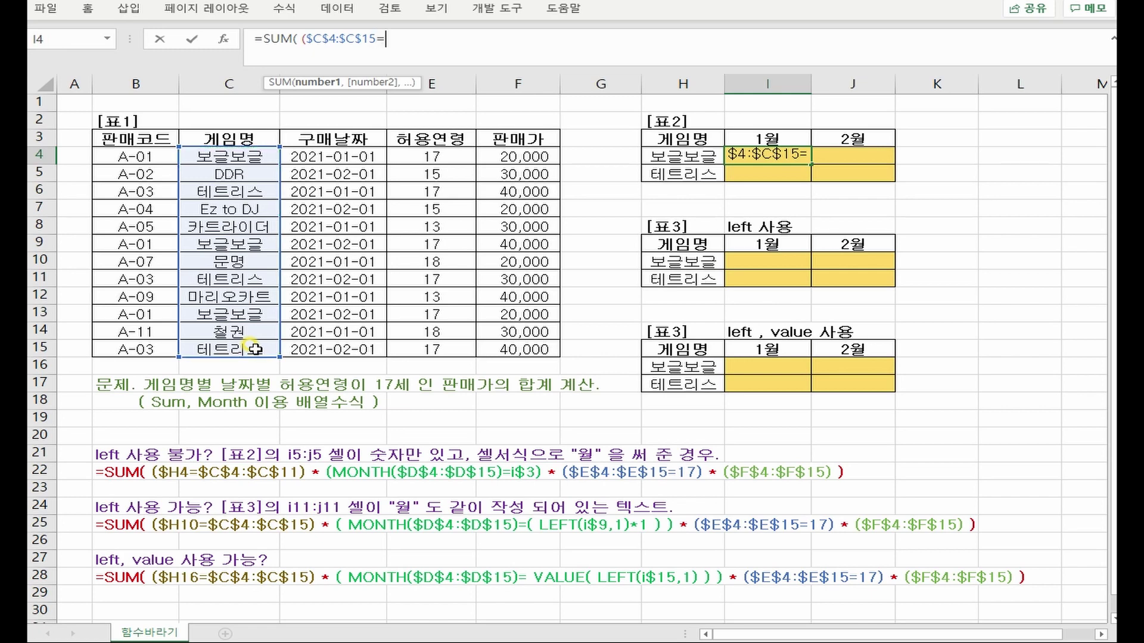
{"action": "left_click", "coordinate": [678, 150]}
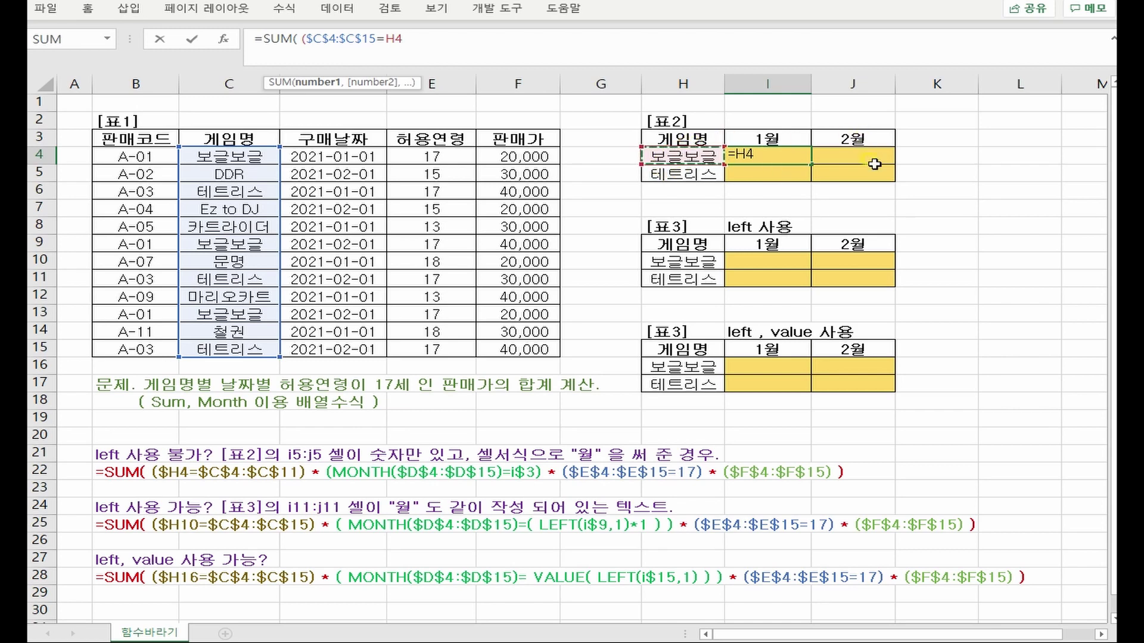
Lock only the column of the game-name criterion as $H4, close the condition and open the next multiplied one.
{"action": "key", "text": "F4"}
{"action": "key", "text": "F4"}
{"action": "key", "text": "F4"}
{"action": "key", "text": "F4"}
{"action": "key", "text": "F4"}
{"action": "key", "text": "F4"}
{"action": "key", "text": "F4"}
{"action": "key", "text": "F4"}
{"action": "key", "text": "F4"}
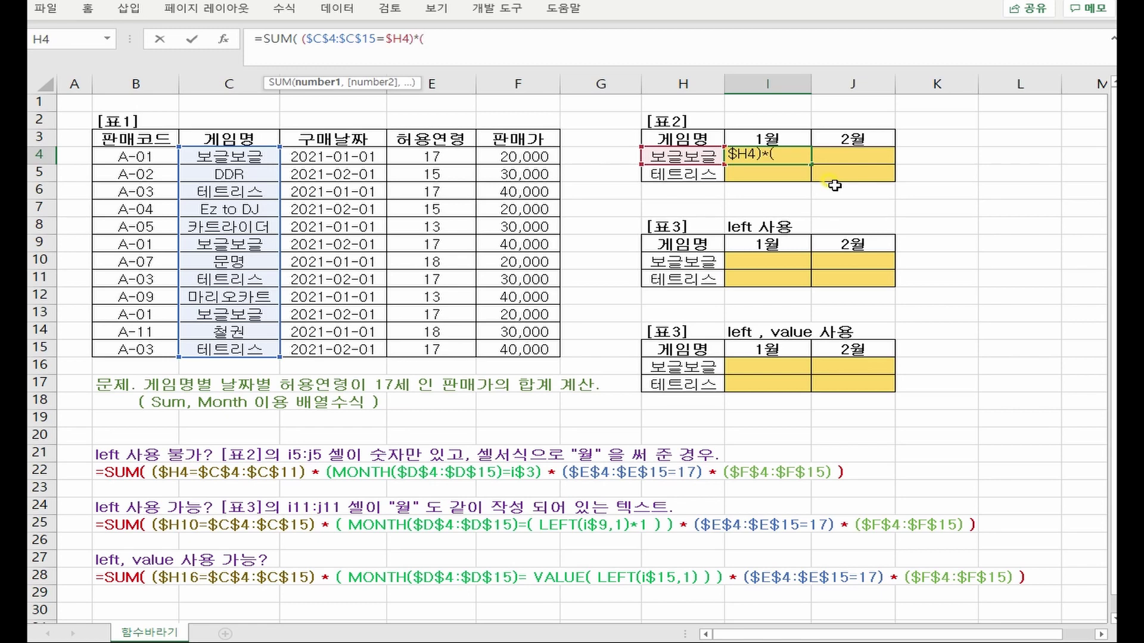
Add the MONTH function on the absolute purchase-date range $D$4:$D$15 to the formula.
{"action": "type", "text": "MONTH("}
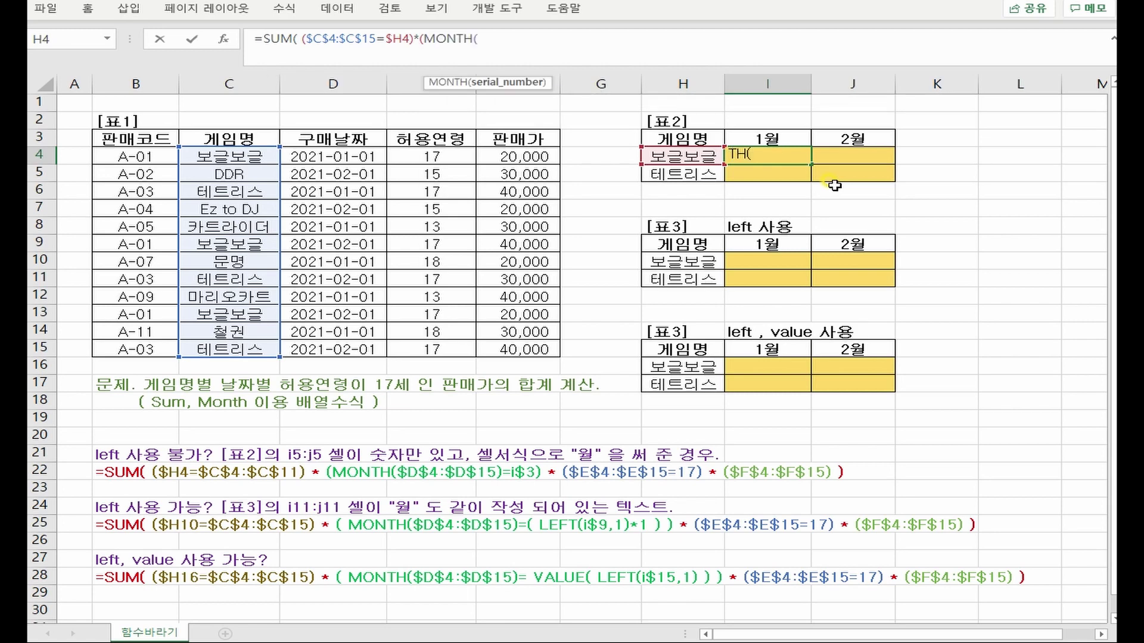
{"action": "left_click_drag", "start_coordinate": [320, 154], "coordinate": [321, 346]}
{"action": "key", "text": "F4"}
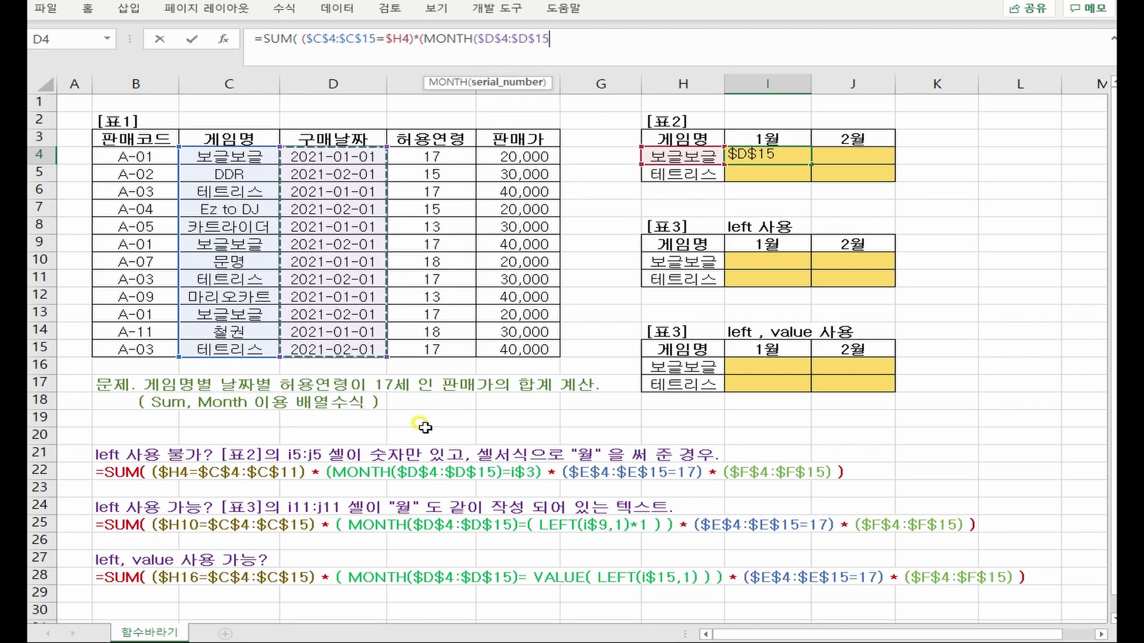
{"action": "type", "text": ")"}
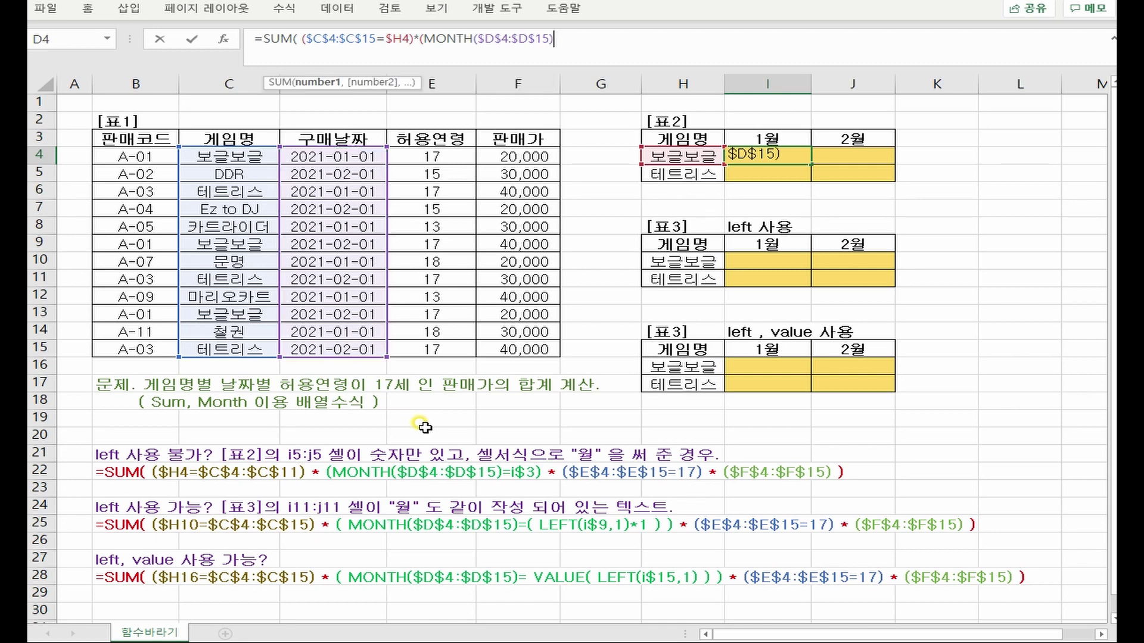
Compare the MONTH result with the 1월 header, locking only its row as I$3, and close the condition.
{"action": "type", "text": "="}
{"action": "key", "text": "Up"}
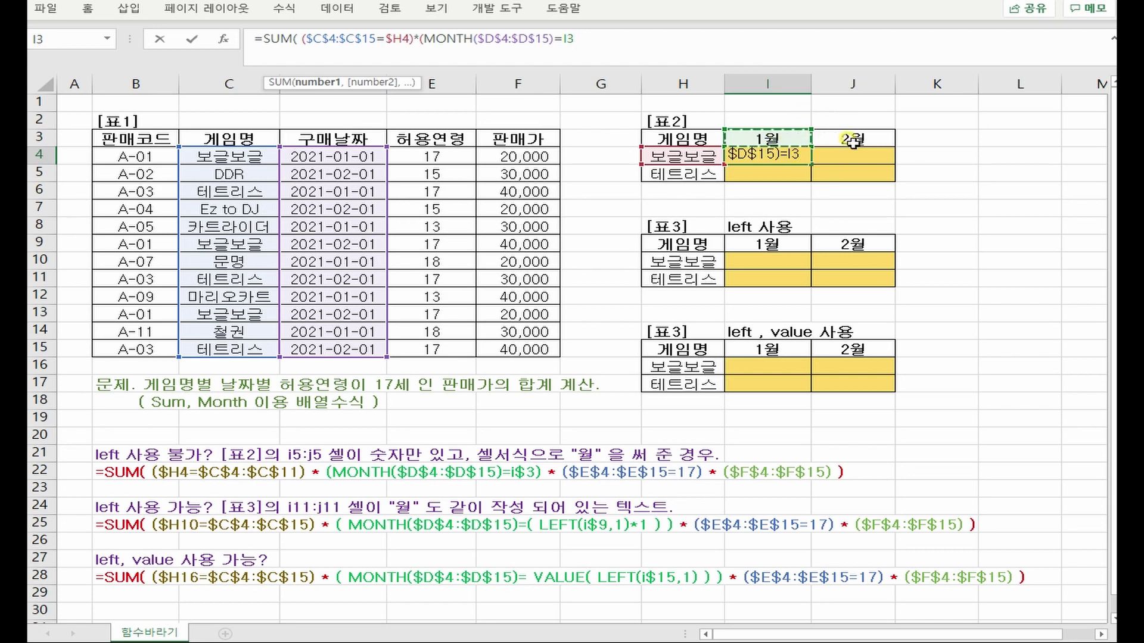
{"action": "key", "text": "F4"}
{"action": "key", "text": "F4"}
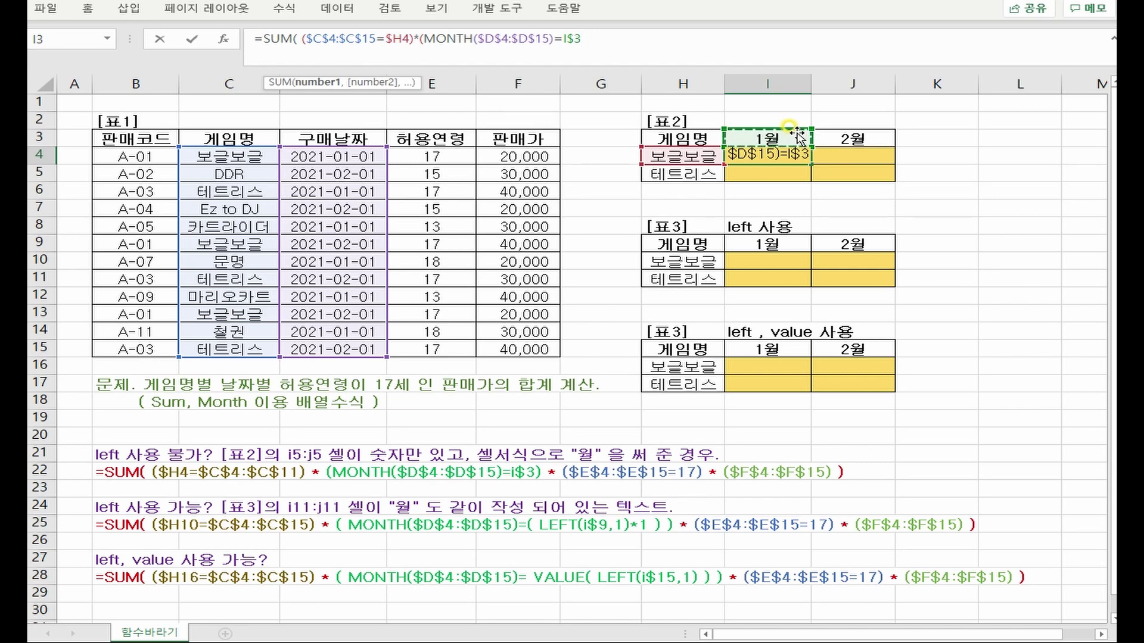
{"action": "type", "text": ")"}
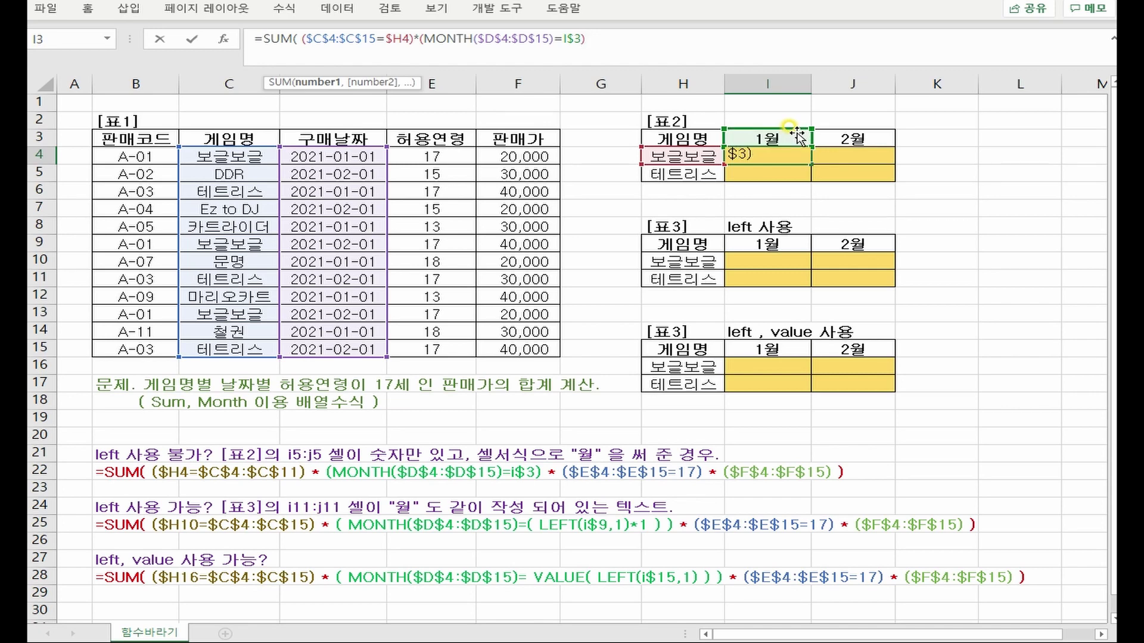
Multiply by an age condition that checks the absolute range $E$4:$E$15 for 17.
{"action": "type", "text": "*("}
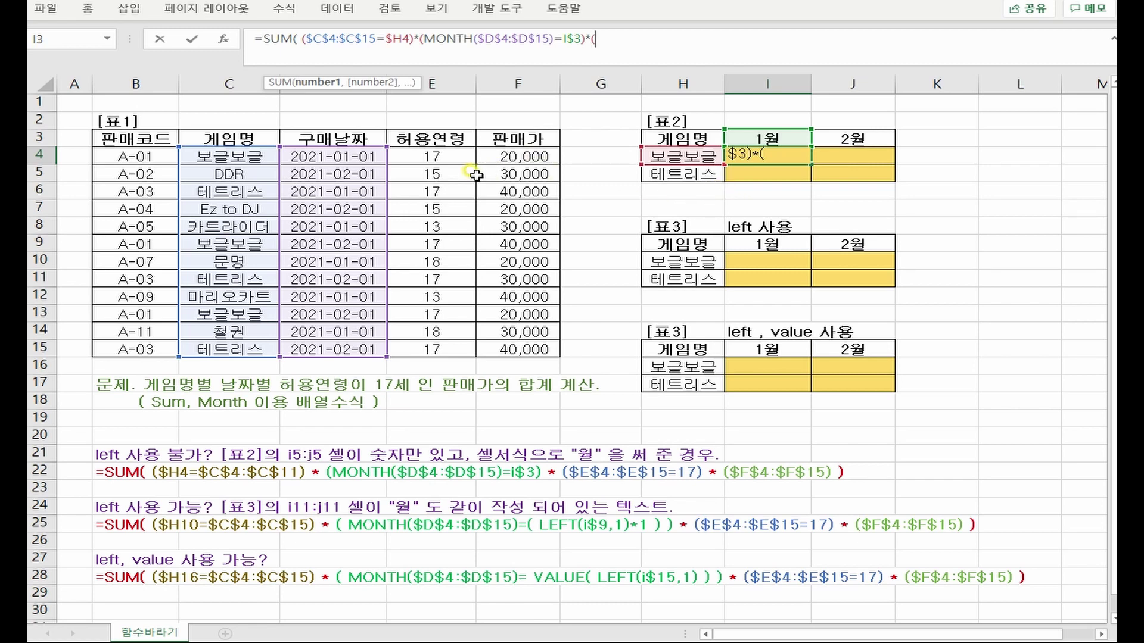
{"action": "left_click_drag", "start_coordinate": [453, 157], "coordinate": [456, 347]}
{"action": "key", "text": "F4"}
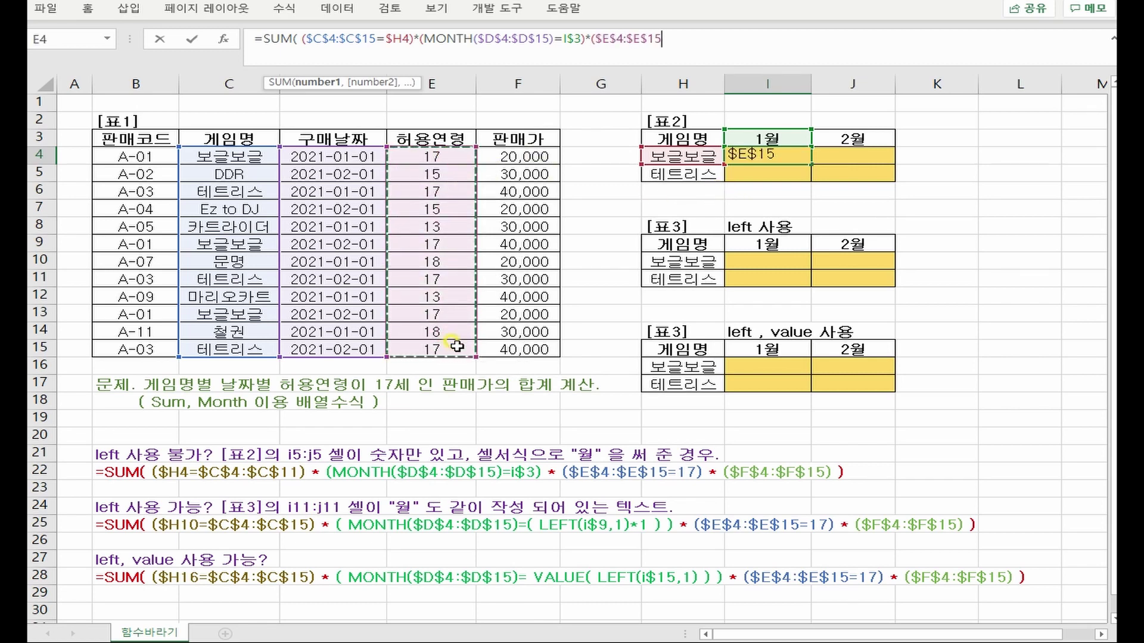
{"action": "type", "text": "=17"}
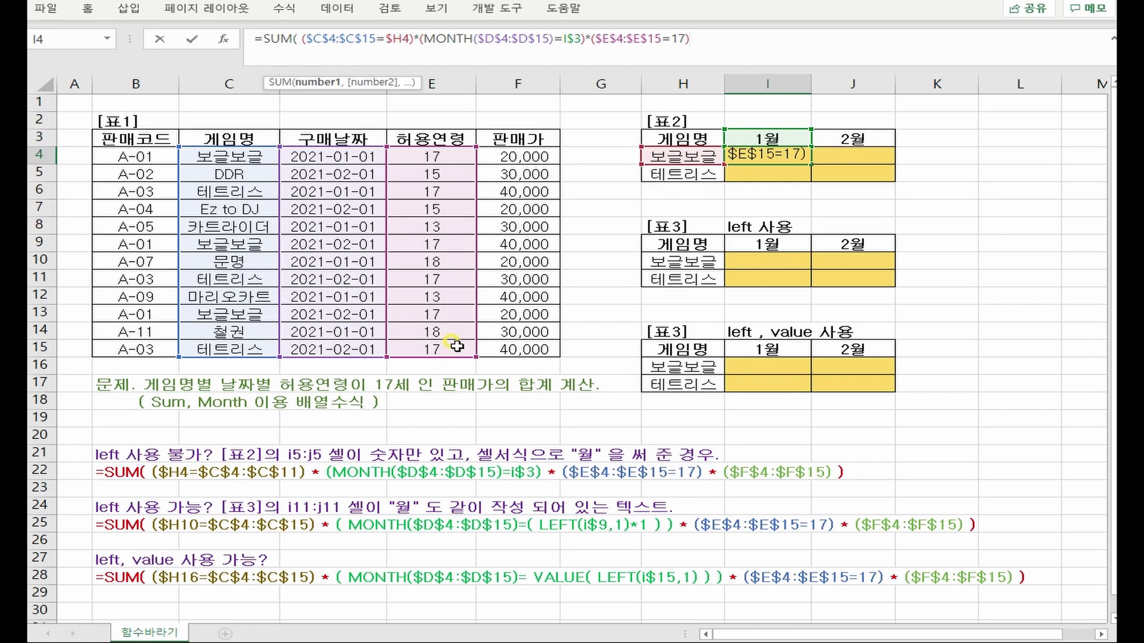
Multiply by the sale-price range, made absolute as $F$4:$F$15.
{"action": "type", "text": "*("}
{"action": "left_click_drag", "start_coordinate": [532, 156], "coordinate": [518, 350]}
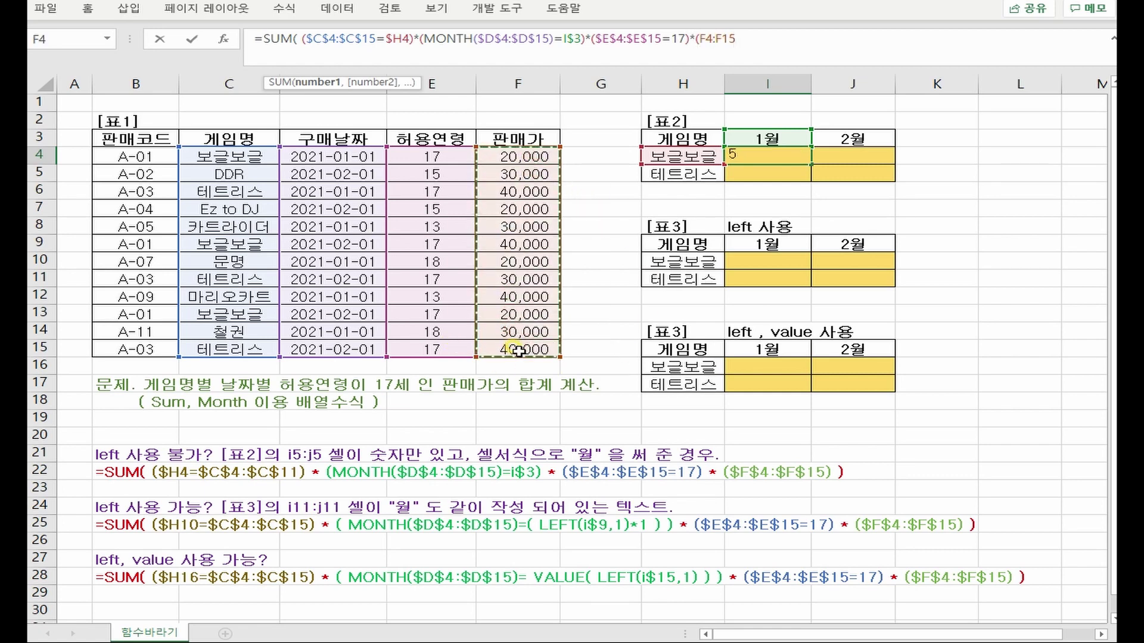
{"action": "key", "text": "F4"}
{"action": "type", "text": ")"}
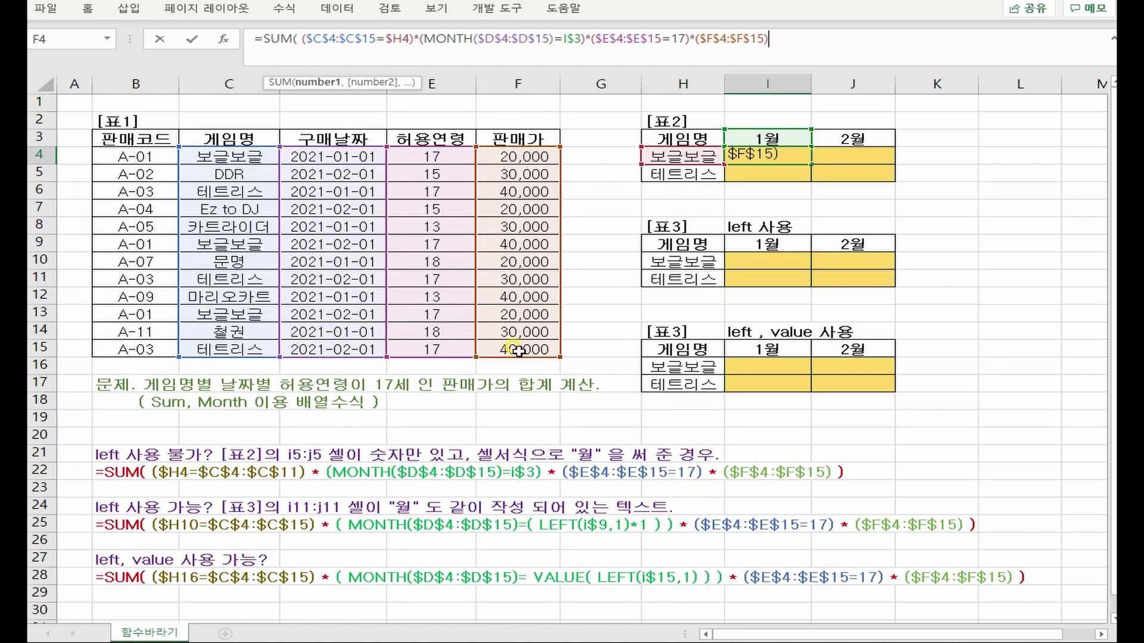
Close the SUM, enter it as an array formula in I4, and fill it across I4:J5.
{"action": "type", "text": ")"}
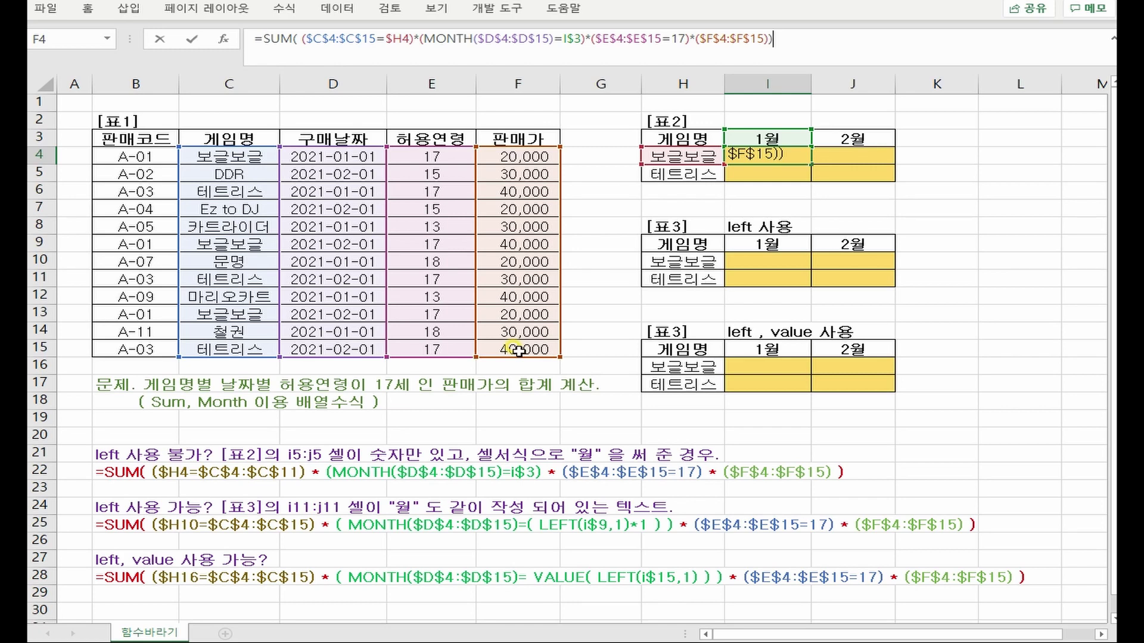
{"action": "key", "text": "ctrl+shift+Return"}
{"action": "left_click_drag", "start_coordinate": [810, 165], "coordinate": [882, 174]}
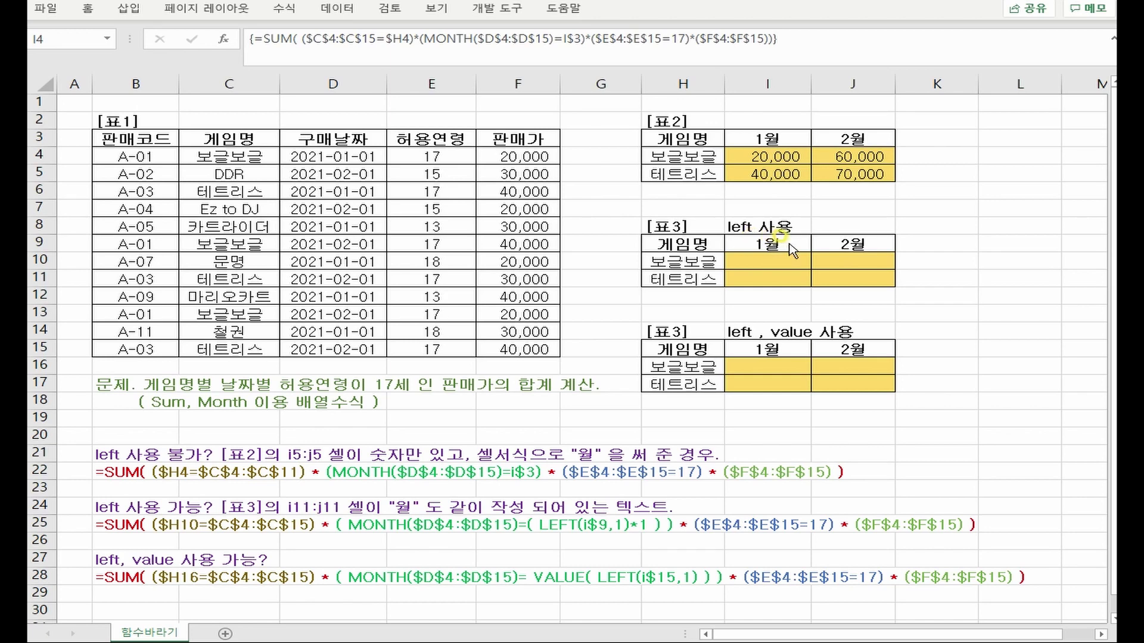
Open header cell I9 of the left 사용 table for editing and highlight the digit 1 in its text.
{"action": "left_click", "coordinate": [774, 246]}
{"action": "double_click", "coordinate": [773, 247]}
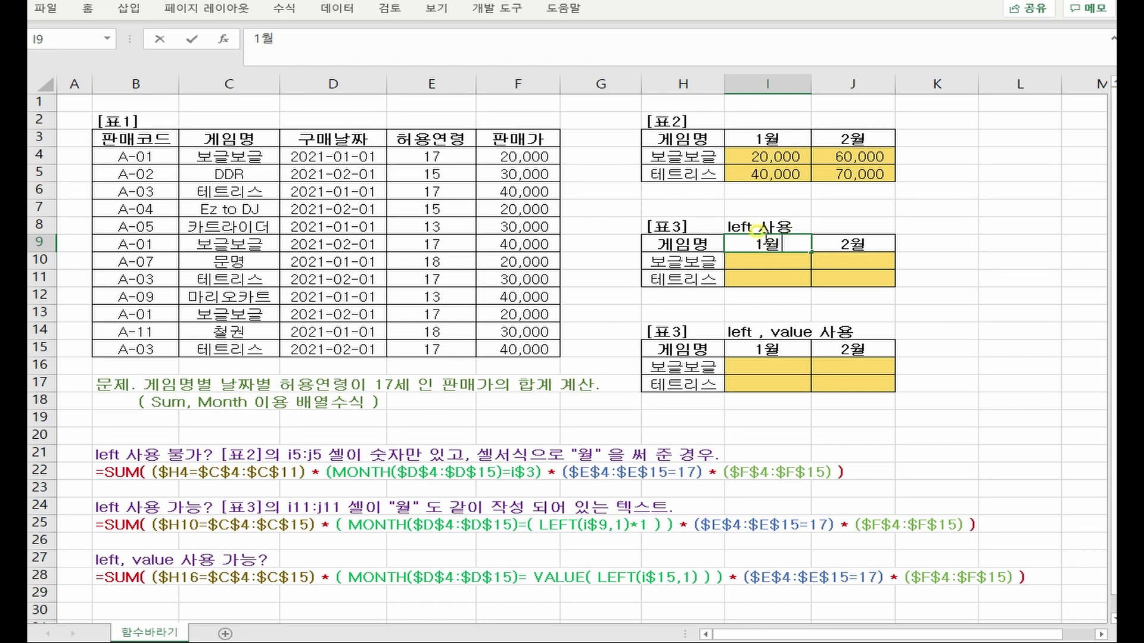
{"action": "left_click_drag", "start_coordinate": [754, 244], "coordinate": [765, 244]}
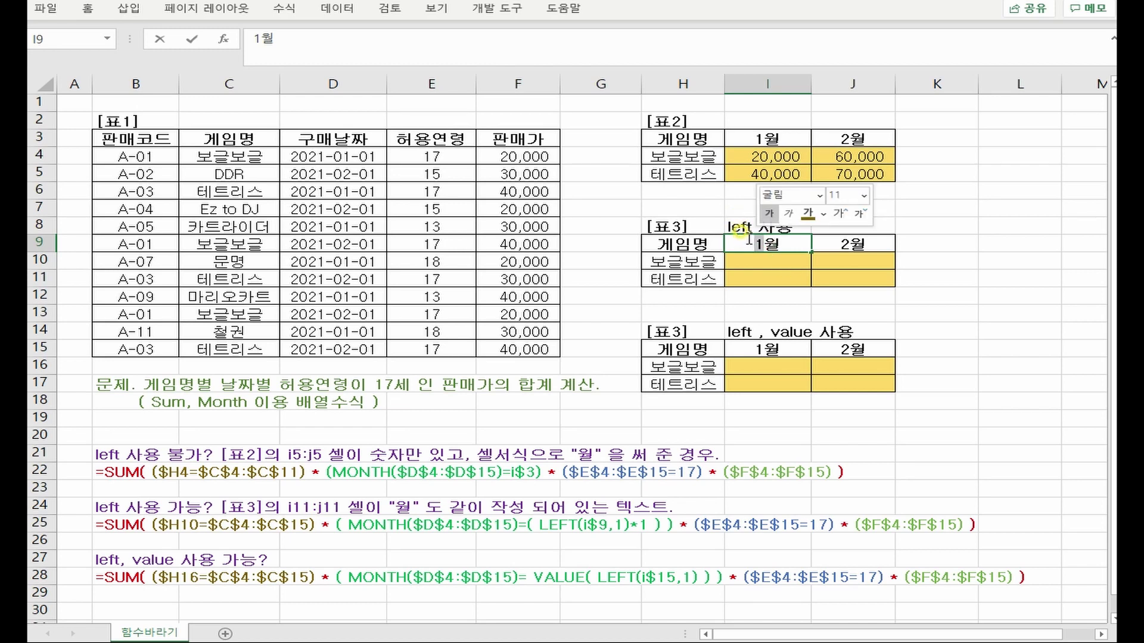
Switch to the untitled Notepad notes and highlight left(i9, 1) in the first formula.
{"action": "left_click", "coordinate": [382, 642]}
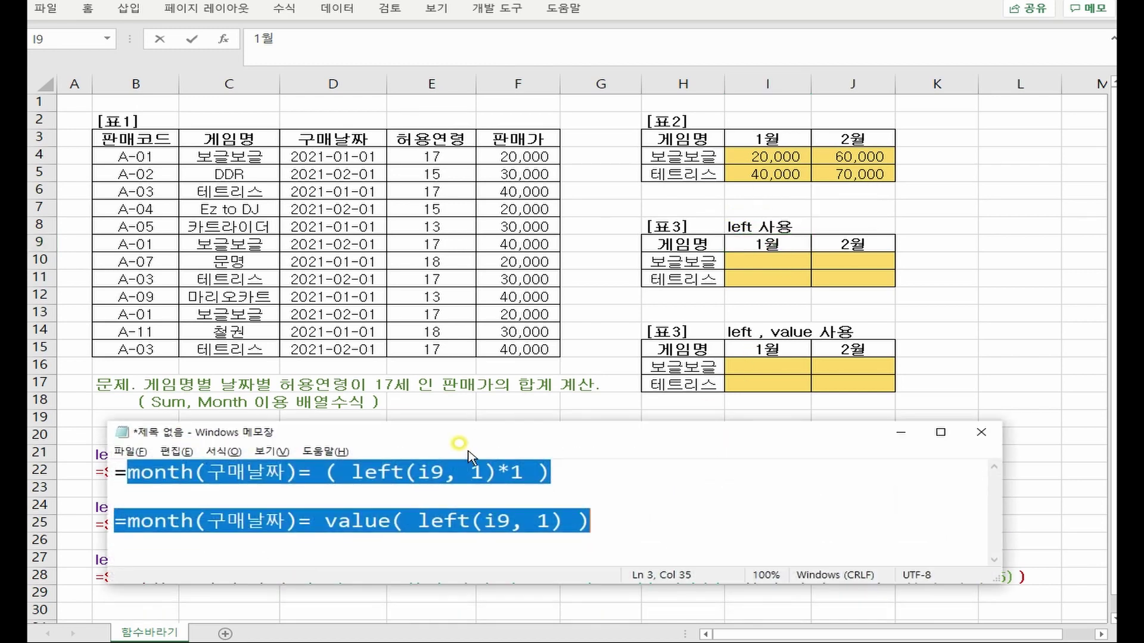
{"action": "left_click", "coordinate": [365, 467]}
{"action": "left_click_drag", "start_coordinate": [351, 472], "coordinate": [497, 472]}
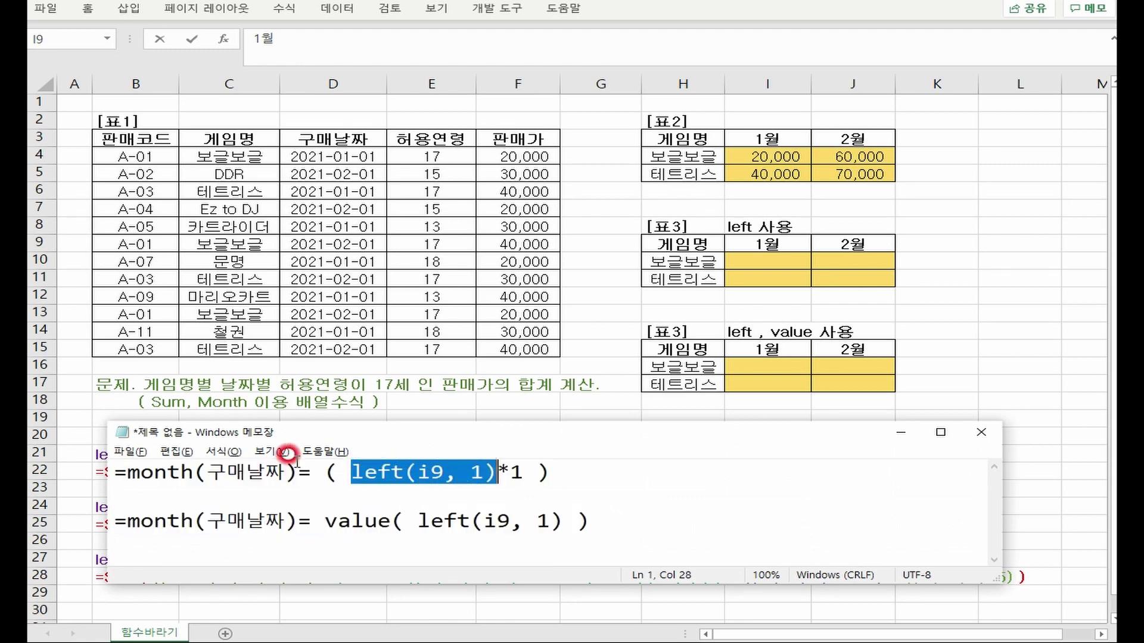
Highlight the equals sign, the *1, the whole parenthesised LEFT expression and the month part of the first formula in the notes.
{"action": "left_click_drag", "start_coordinate": [128, 472], "coordinate": [322, 474]}
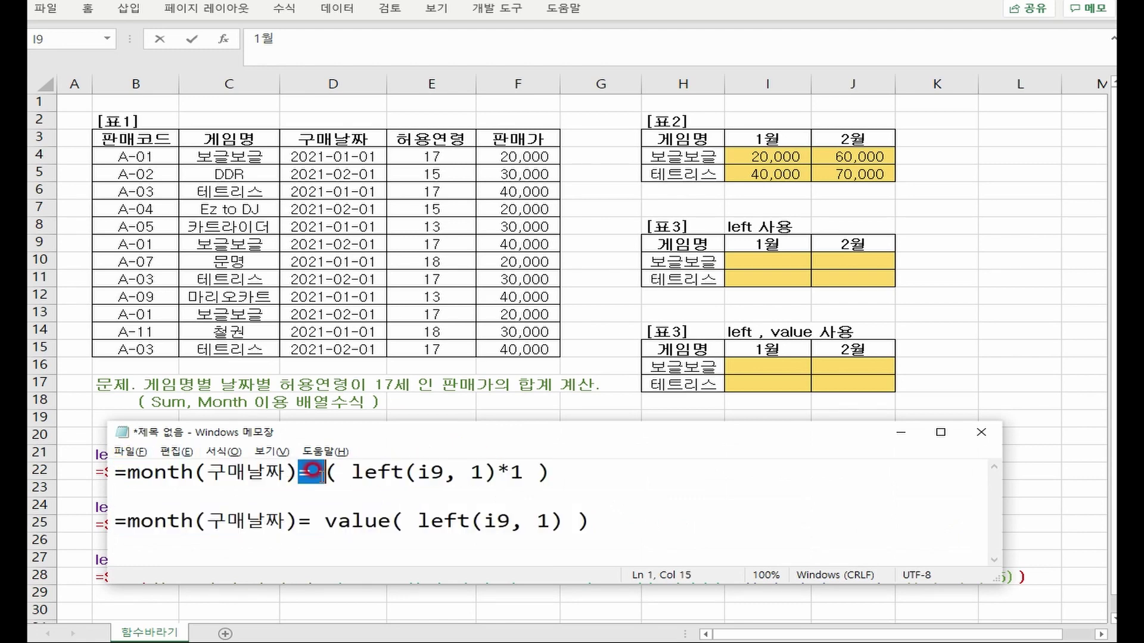
{"action": "left_click_drag", "start_coordinate": [538, 473], "coordinate": [498, 472]}
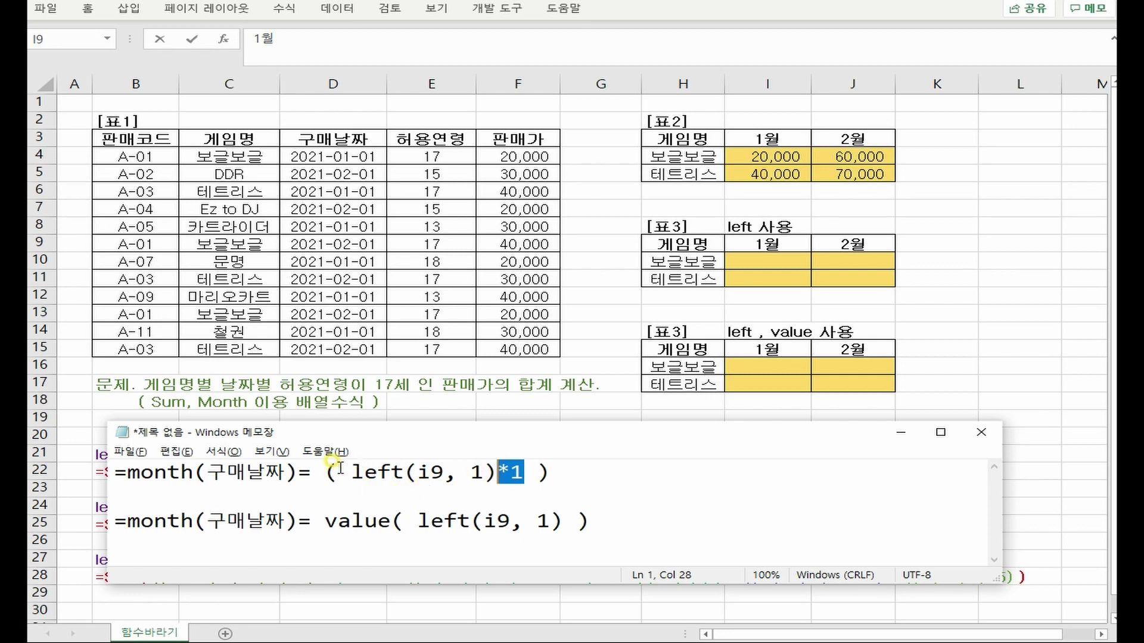
{"action": "mouse_move", "coordinate": [328, 472]}
{"action": "left_mouse_down"}
{"action": "mouse_move", "coordinate": [547, 472]}
{"action": "mouse_move", "coordinate": [314, 462]}
{"action": "left_mouse_up"}
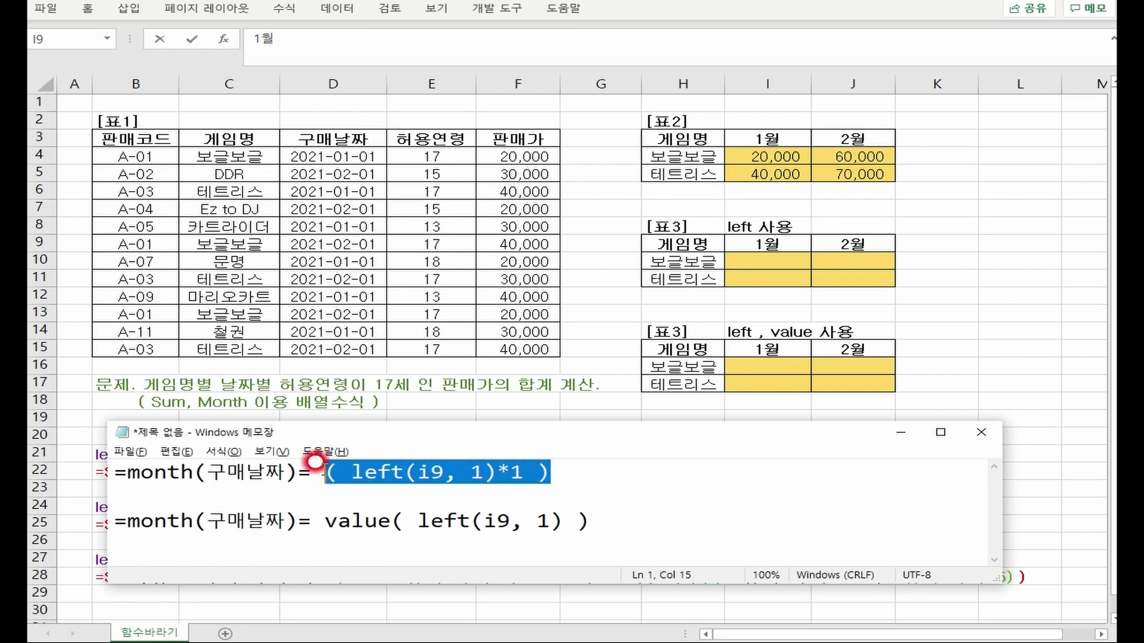
{"action": "left_click_drag", "start_coordinate": [124, 472], "coordinate": [299, 473]}
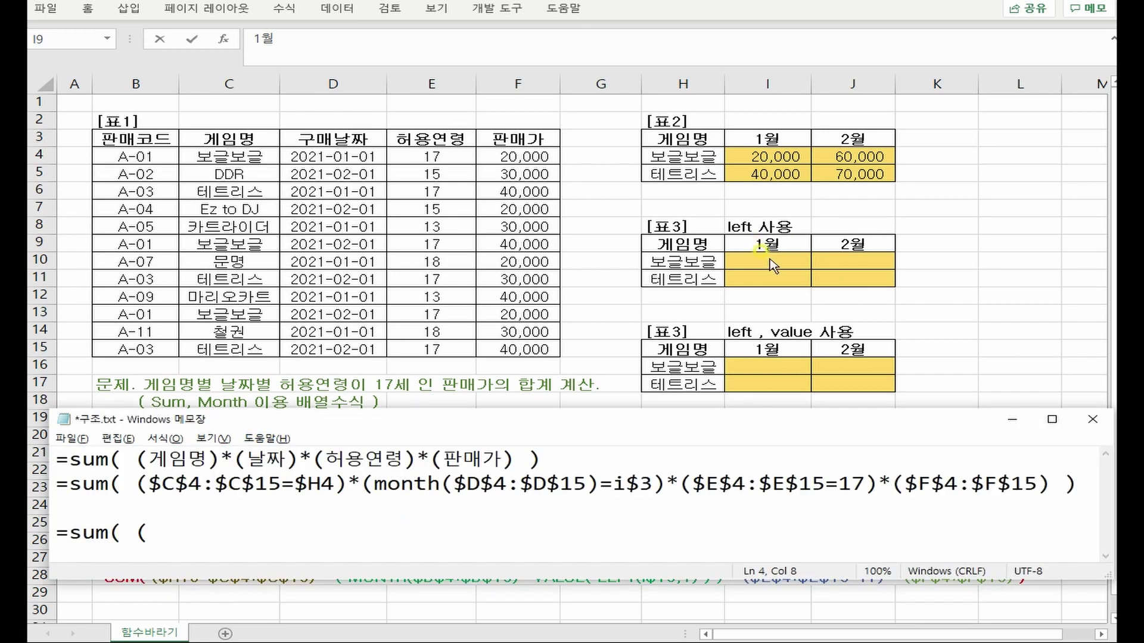
Select cell I10, switch to the 구조.txt notes and continue the second SUM formula with the game-name condition $C$4:$C$15=$H10.
{"action": "left_click", "coordinate": [773, 262]}
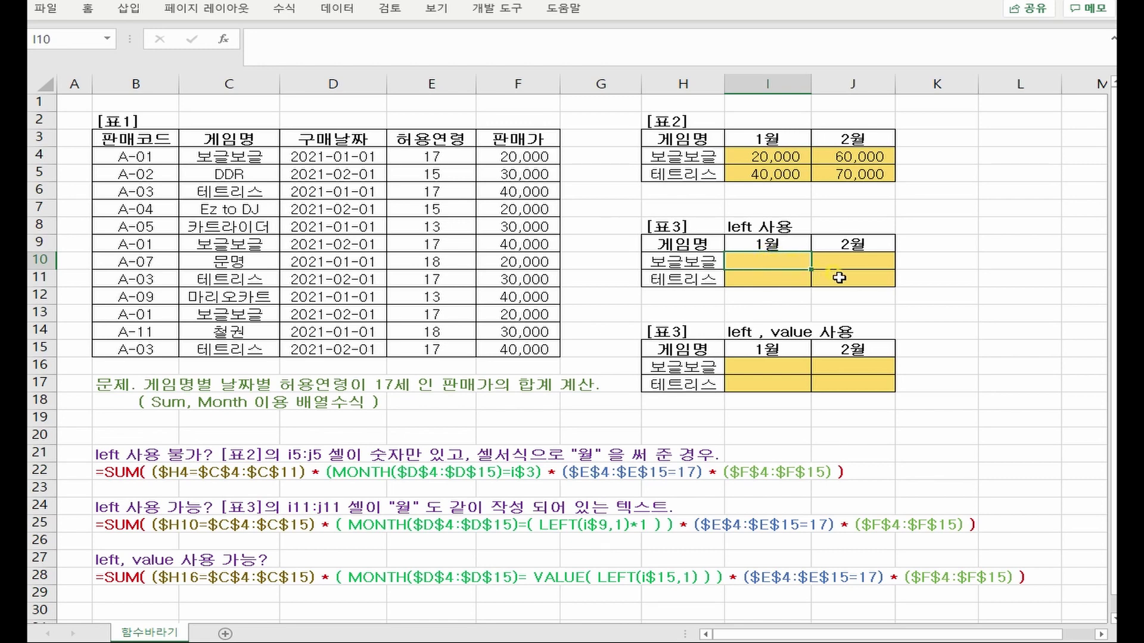
{"action": "key", "text": "alt+Tab"}
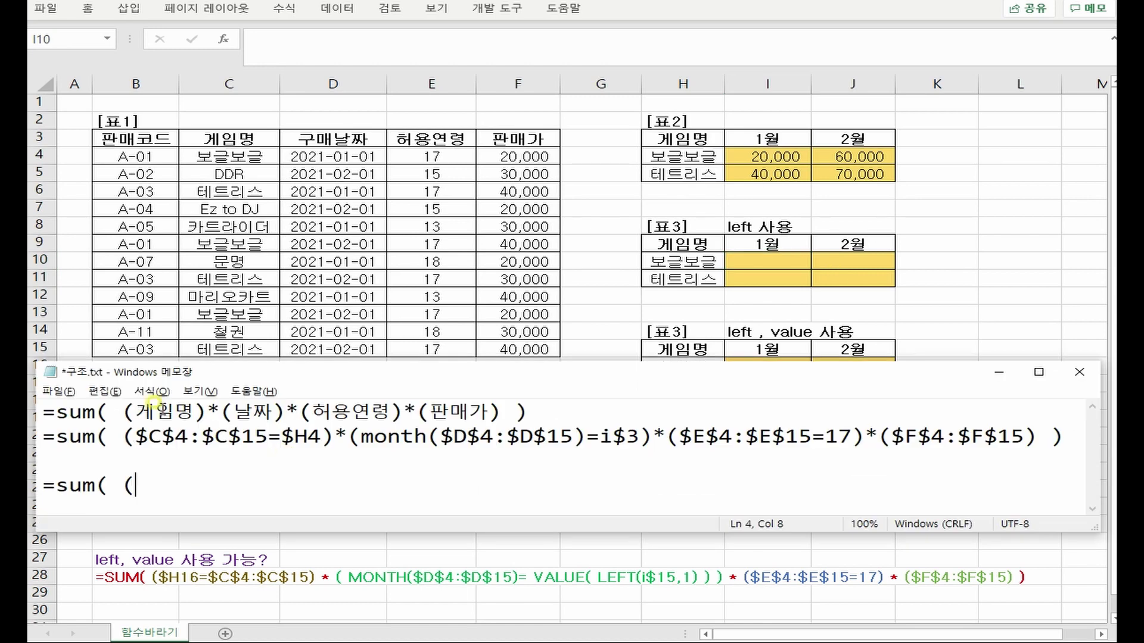
{"action": "type", "text": "$C$4:$C$15="}
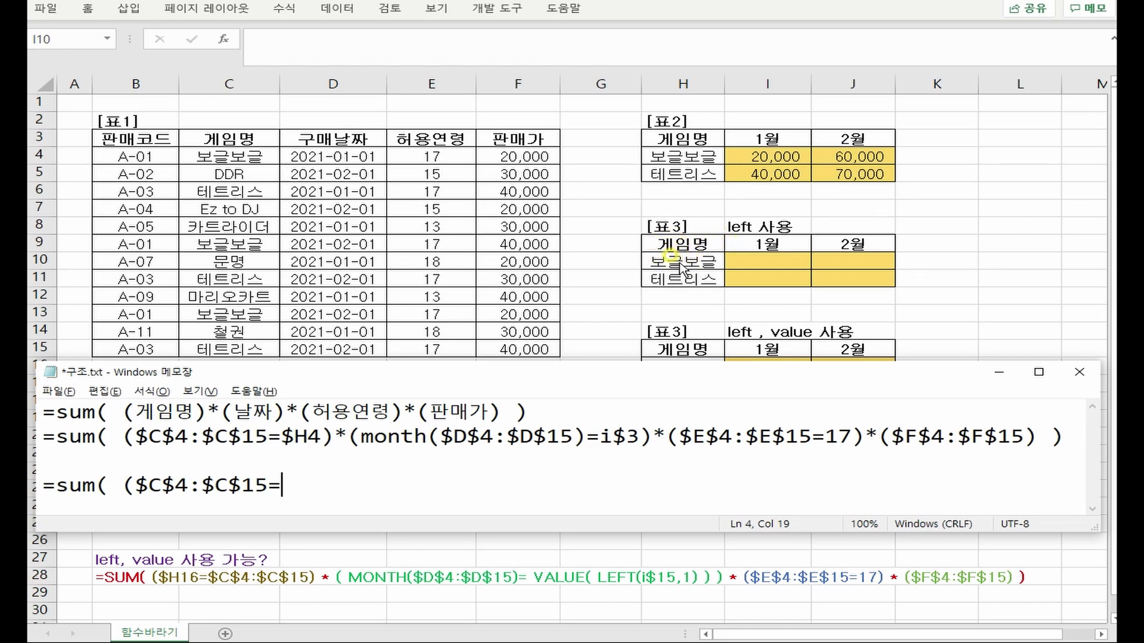
{"action": "type", "text": "$H10"}
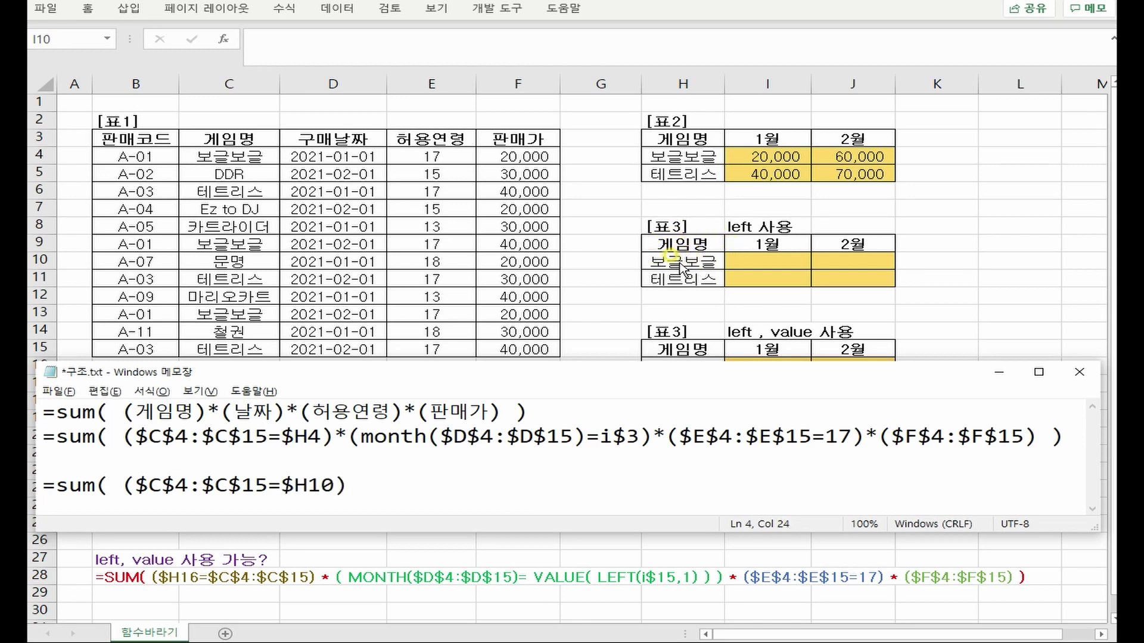
Add the month condition to the noted formula as *(month($D$4:$D$15)=(left(i$9, 1)*1), with only the header row fixed.
{"action": "type", "text": ")*(month($D$4:$D$15"}
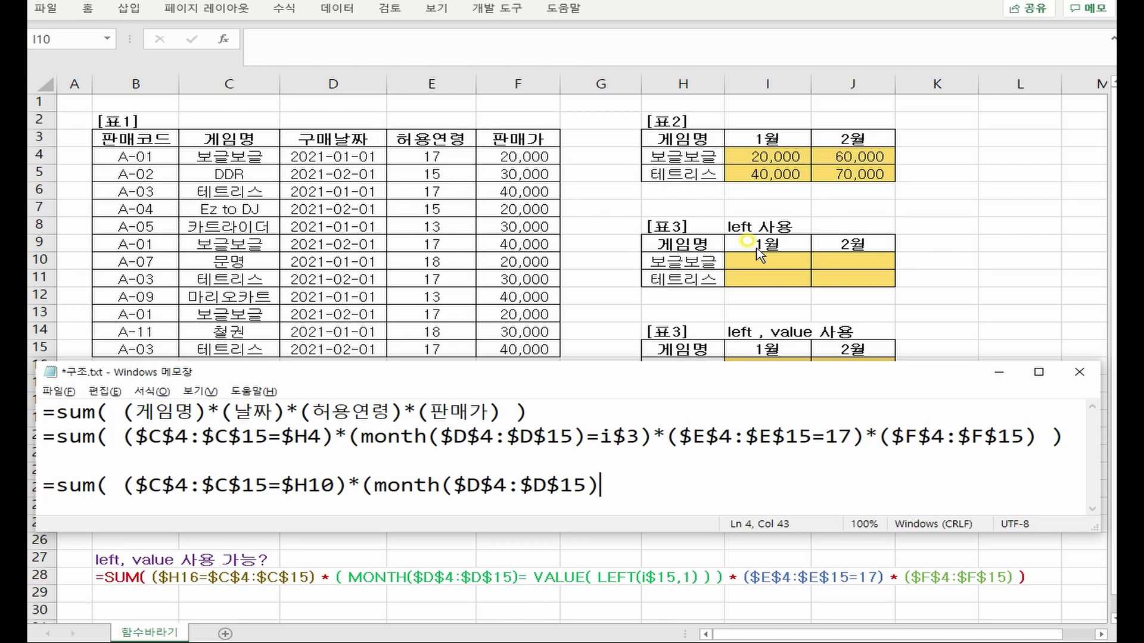
{"action": "type", "text": "=(left("}
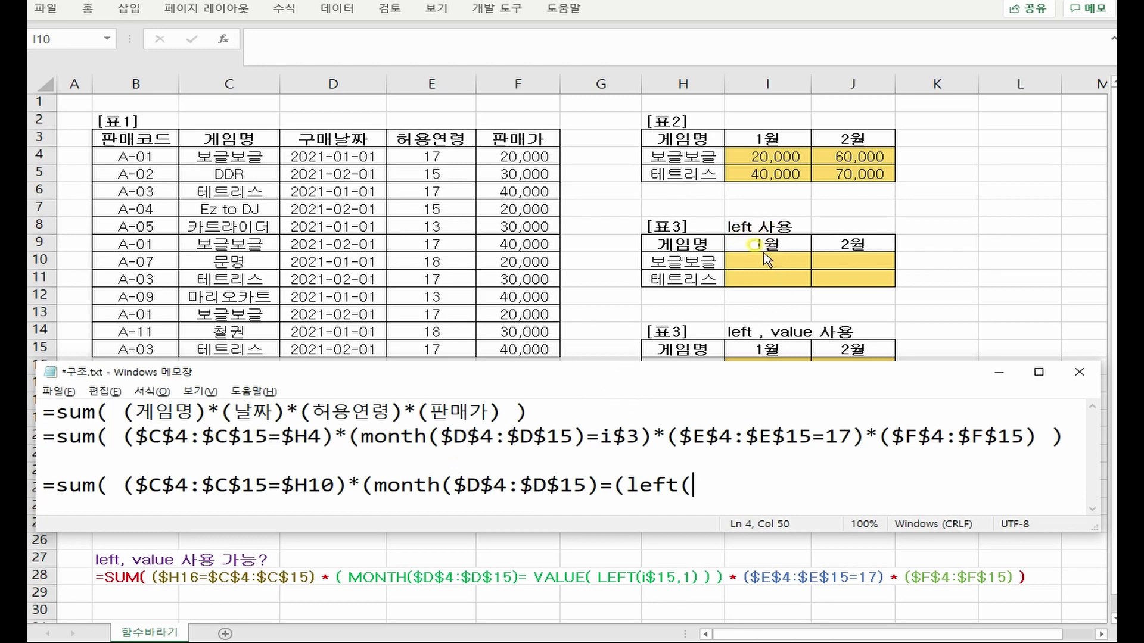
{"action": "type", "text": "i9"}
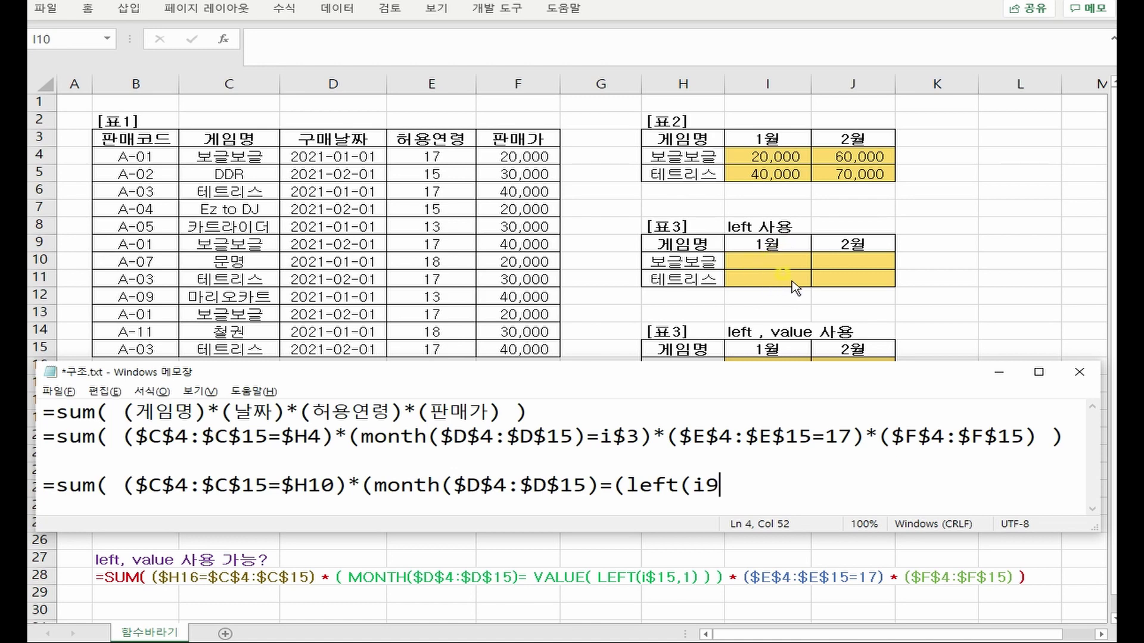
{"action": "key", "text": "Left"}
{"action": "type", "text": "$"}
{"action": "key", "text": "Right"}
{"action": "type", "text": ", 1"}
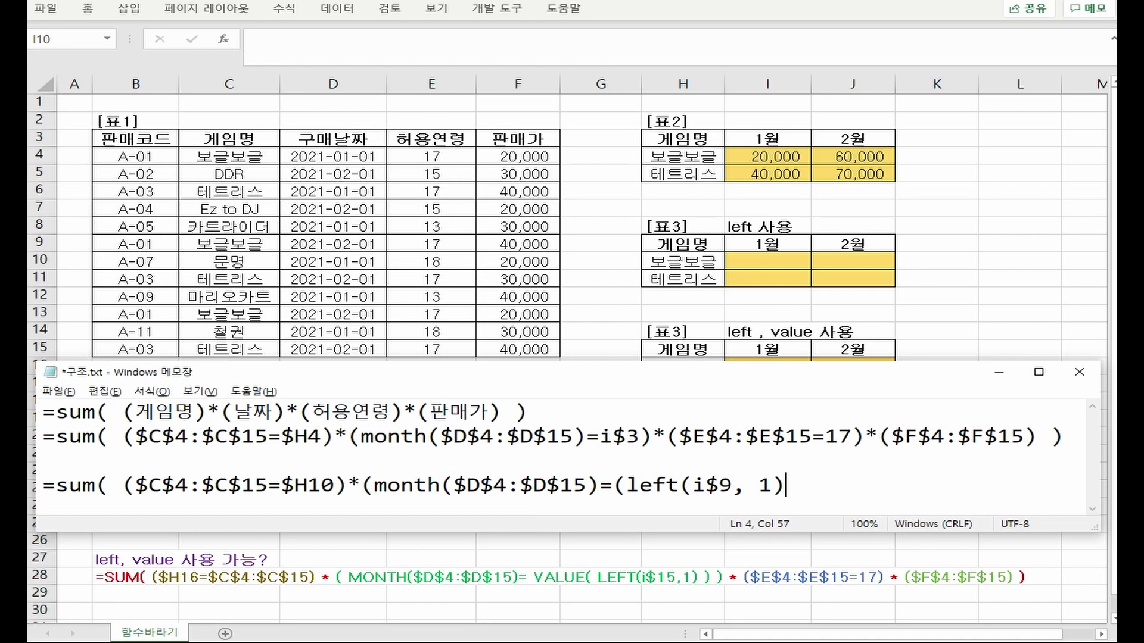
{"action": "type", "text": "*1"}
{"action": "type", "text": ")"}
Close the noted month condition with its outer parenthesis and highlight the condition and its LEFT part.
{"action": "left_click_drag", "start_coordinate": [616, 486], "coordinate": [825, 485]}
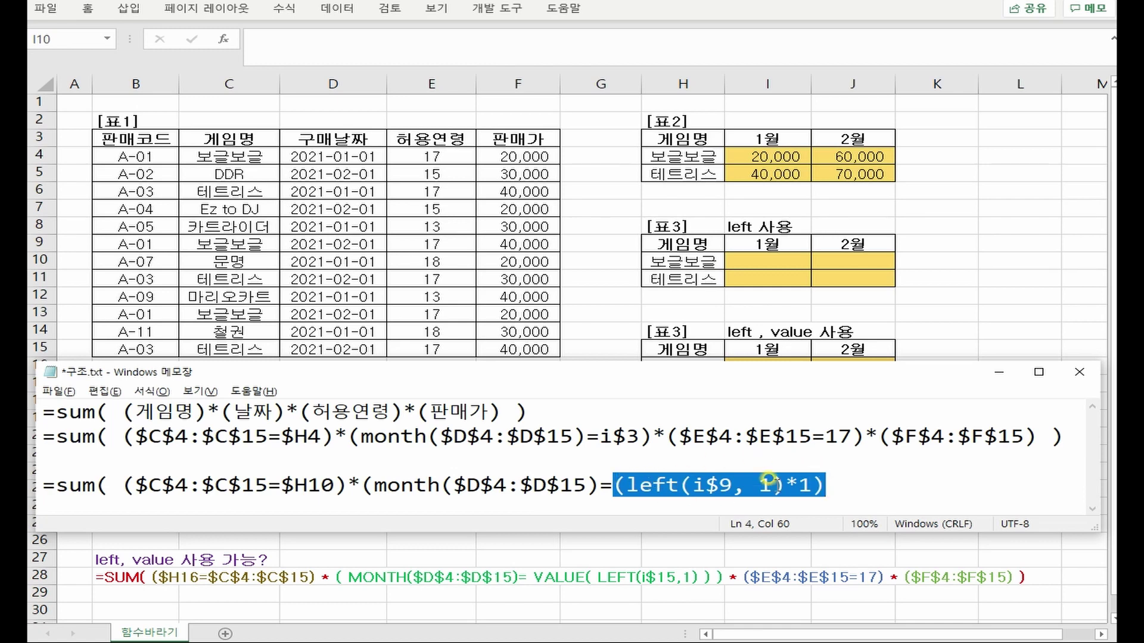
{"action": "left_click_drag", "start_coordinate": [612, 486], "coordinate": [603, 486]}
{"action": "left_click_drag", "start_coordinate": [361, 486], "coordinate": [844, 478]}
{"action": "left_click", "coordinate": [844, 478]}
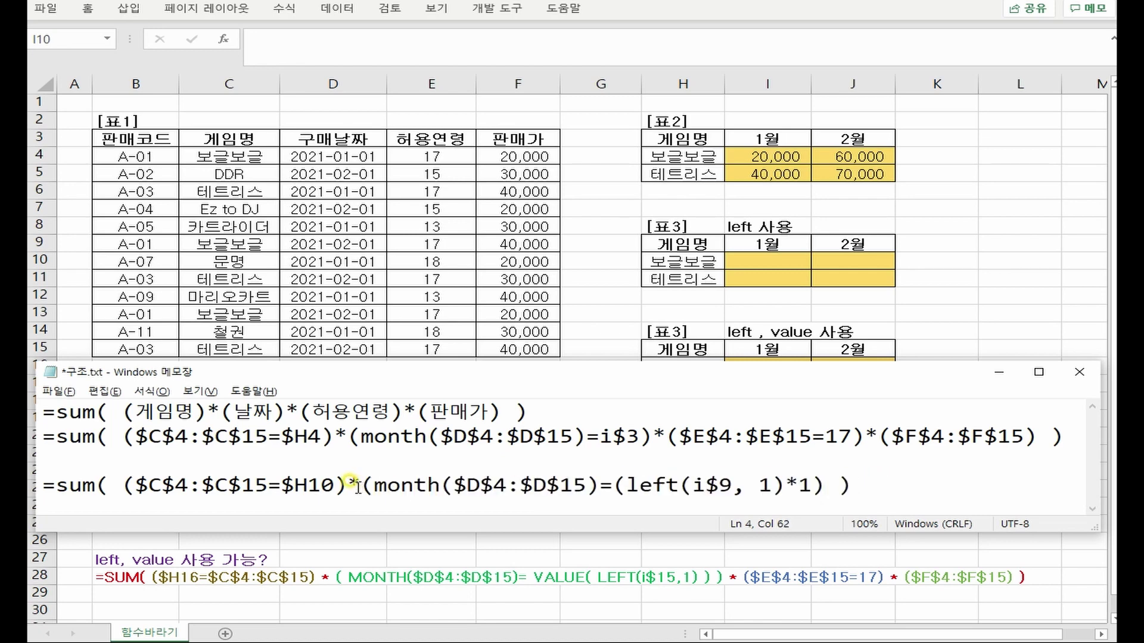
{"action": "left_click_drag", "start_coordinate": [374, 486], "coordinate": [827, 486]}
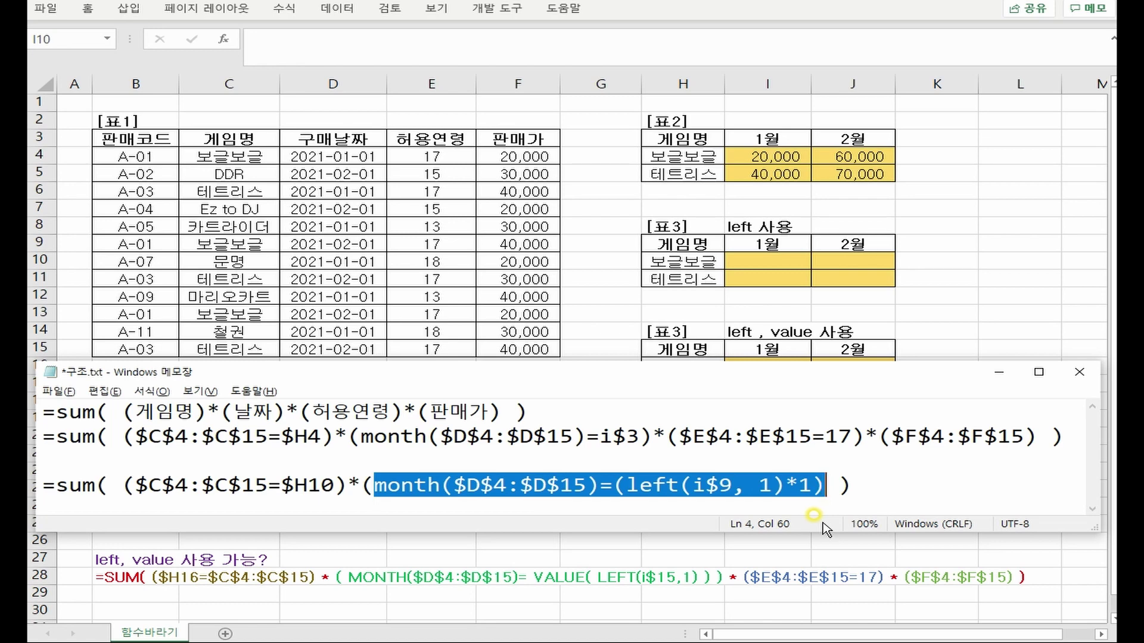
{"action": "mouse_move", "coordinate": [627, 485]}
{"action": "left_mouse_down"}
{"action": "mouse_move", "coordinate": [829, 485]}
{"action": "mouse_move", "coordinate": [619, 494]}
{"action": "left_mouse_up"}
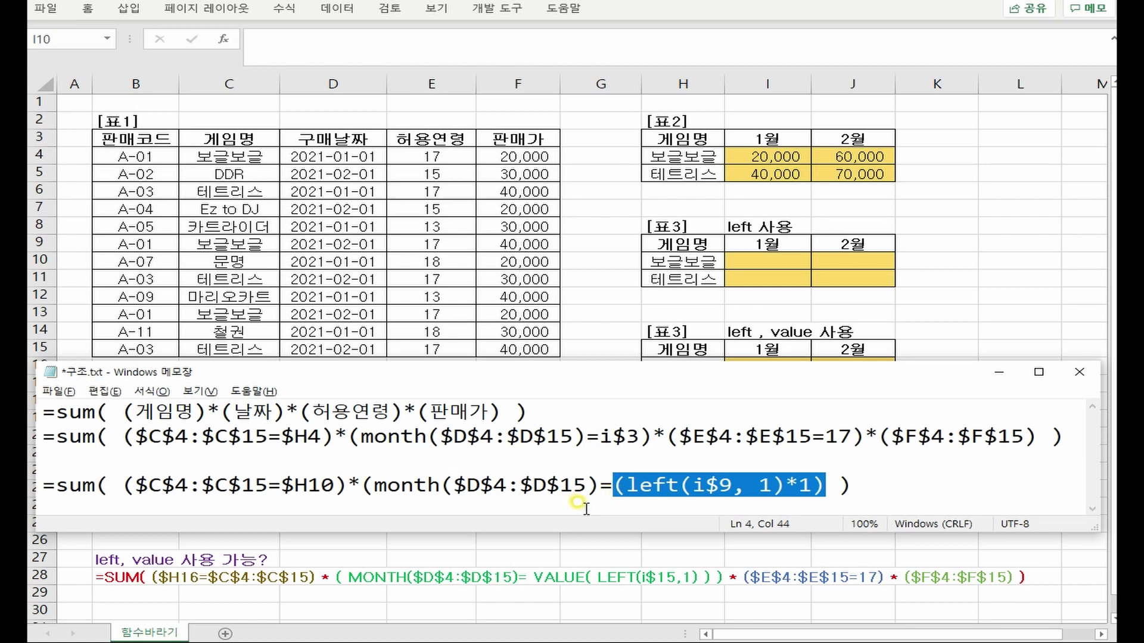
Copy *($E$4:$E$15=17)*($F$4:$F$15) from the formula above onto the end of the noted formula and highlight its parts.
{"action": "left_click_drag", "start_coordinate": [666, 437], "coordinate": [1049, 435]}
{"action": "left_click_drag", "start_coordinate": [890, 461], "coordinate": [977, 461]}
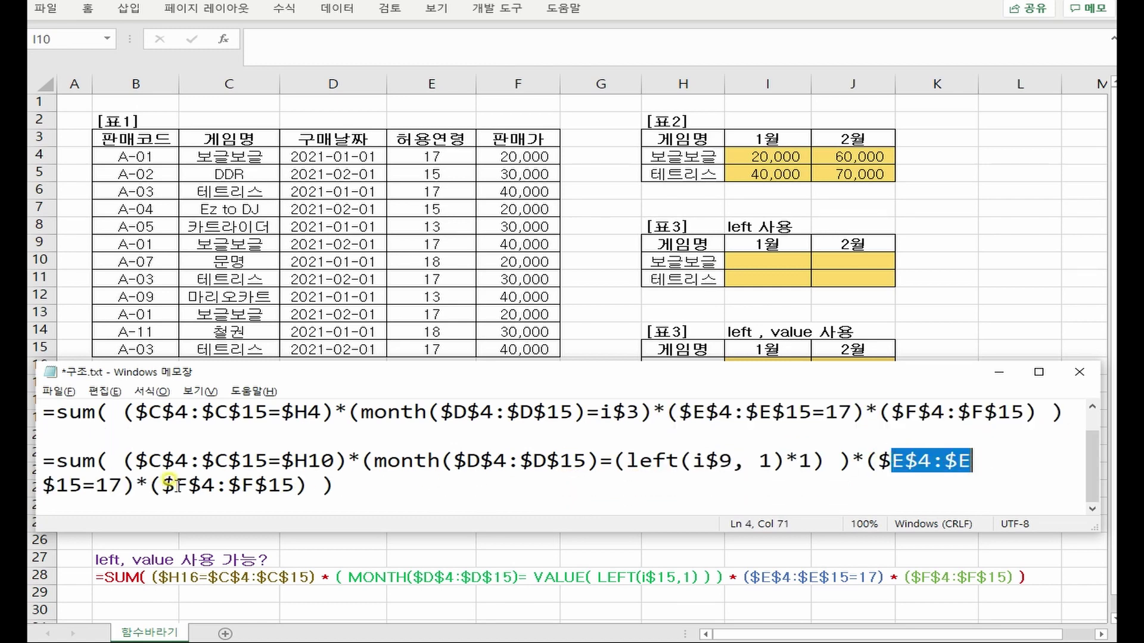
{"action": "left_click", "coordinate": [94, 477]}
{"action": "left_click_drag", "start_coordinate": [101, 486], "coordinate": [296, 486]}
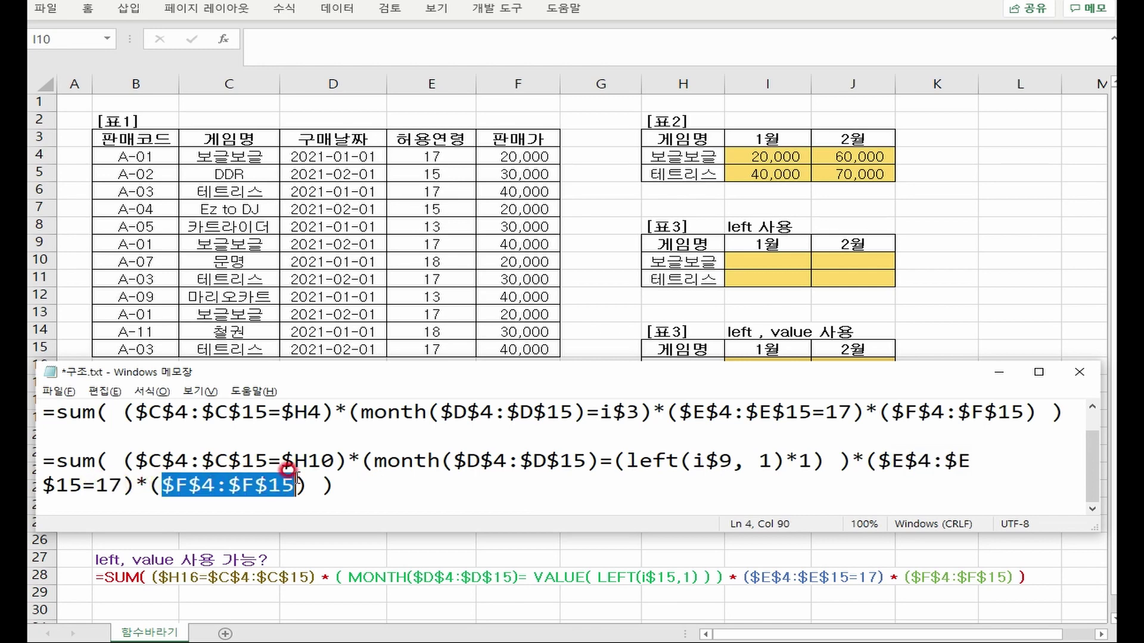
{"action": "left_click_drag", "start_coordinate": [362, 460], "coordinate": [840, 455]}
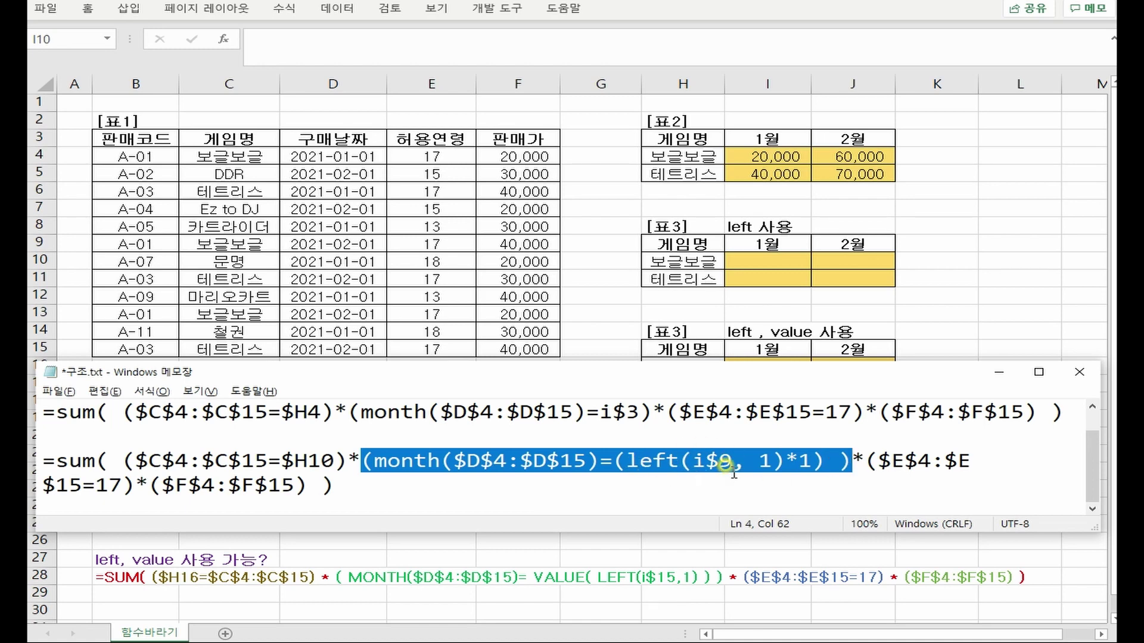
{"action": "left_click", "coordinate": [413, 490]}
Start a SUM formula in I10 with the game-name condition ($C$4:$C$15=$H10).
{"action": "left_click", "coordinate": [651, 43]}
{"action": "type", "text": "=SUM("}
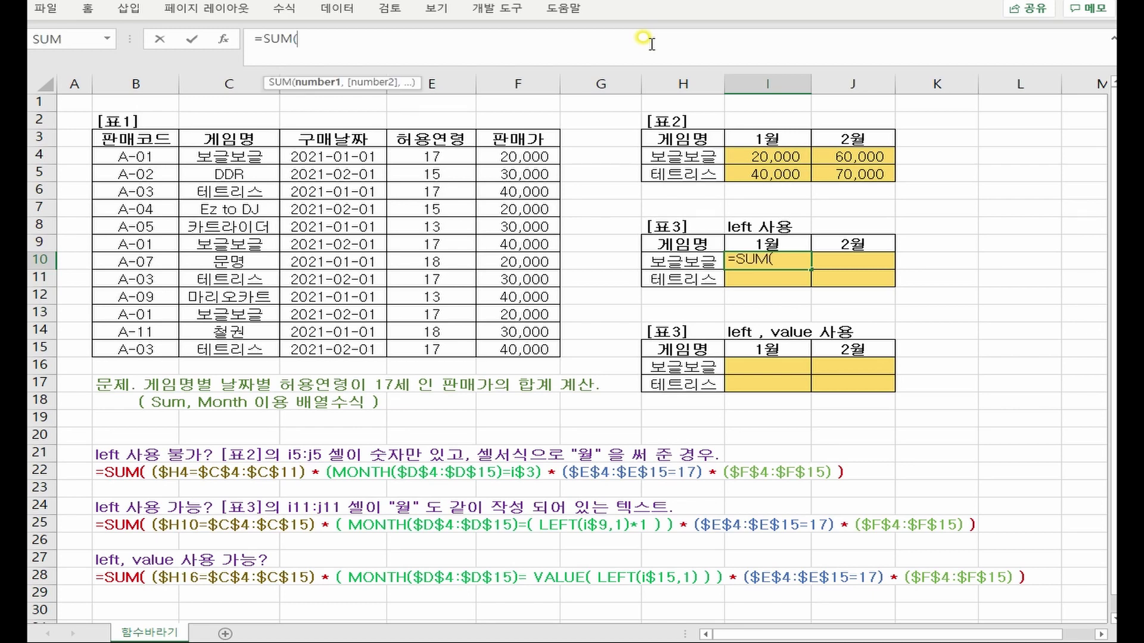
{"action": "type", "text": "("}
{"action": "left_click_drag", "start_coordinate": [230, 156], "coordinate": [234, 348]}
{"action": "key", "text": "F4"}
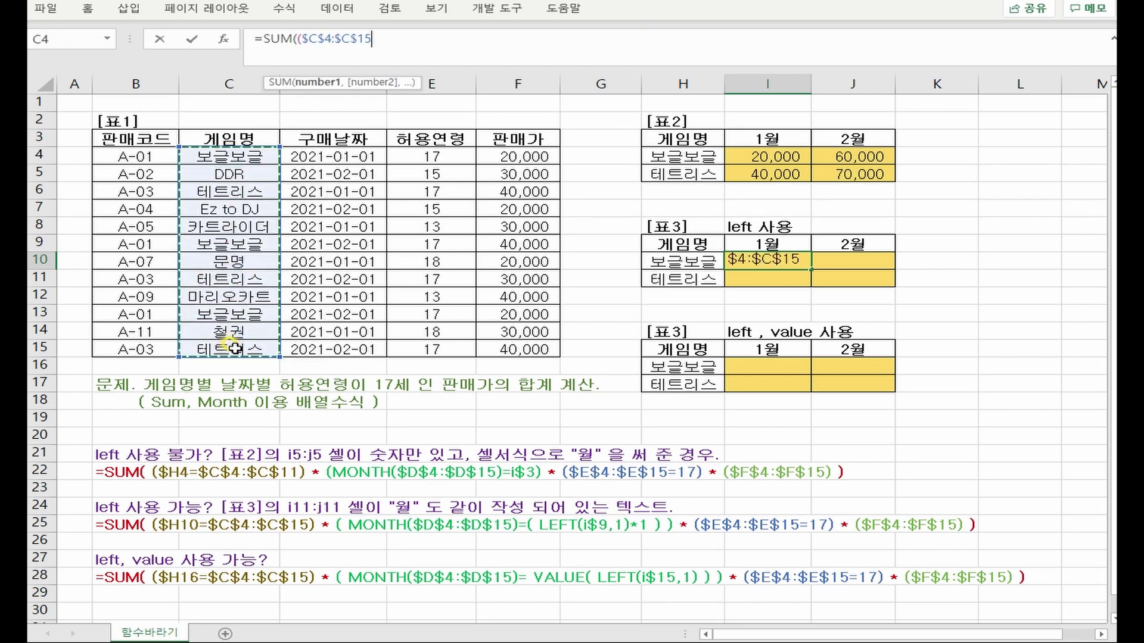
{"action": "type", "text": "="}
{"action": "left_click", "coordinate": [697, 263]}
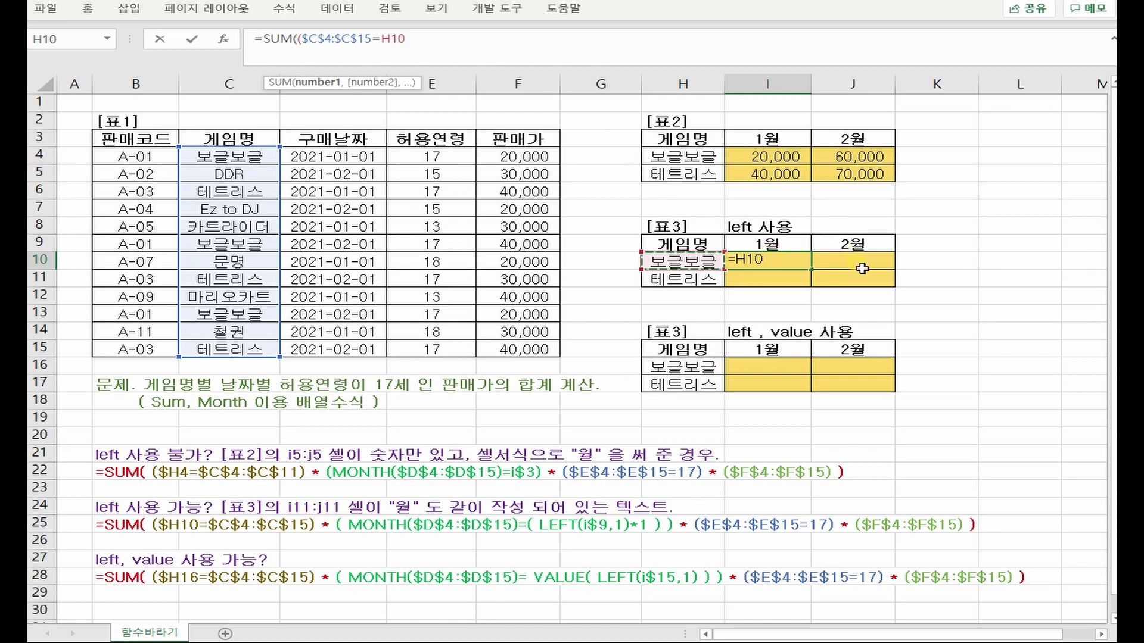
{"action": "key", "text": "F4"}
{"action": "key", "text": "F4"}
{"action": "key", "text": "F4"}
{"action": "type", "text": ")"}
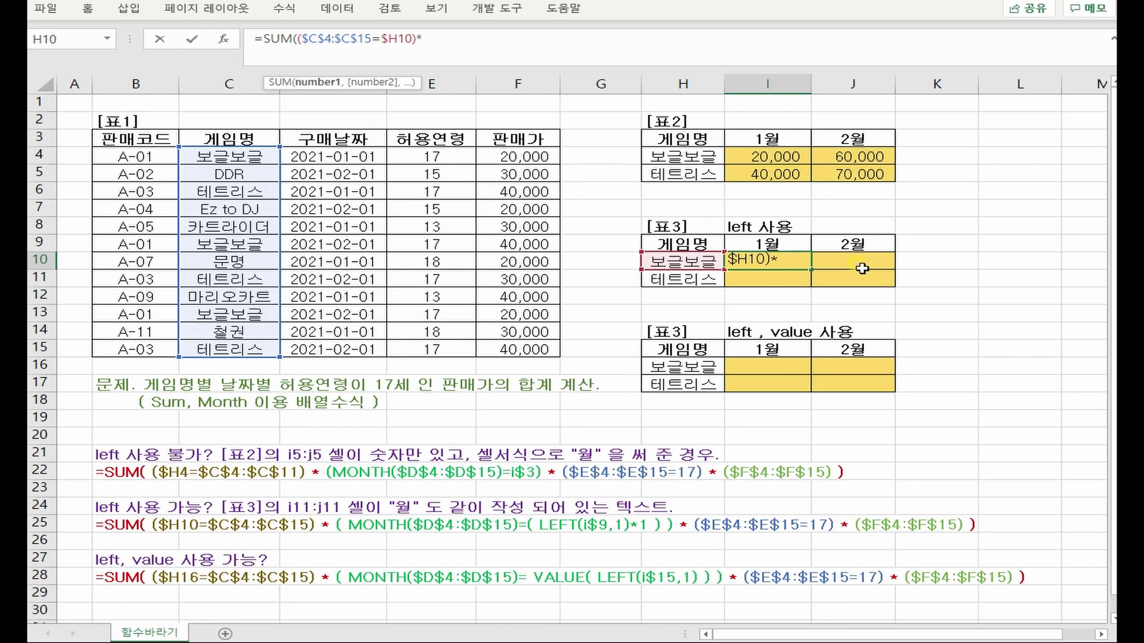
Multiply by a condition that begins with MONTH of the purchase-date range, made absolute as $D$4:$D$15.
{"action": "type", "text": "*(mon"}
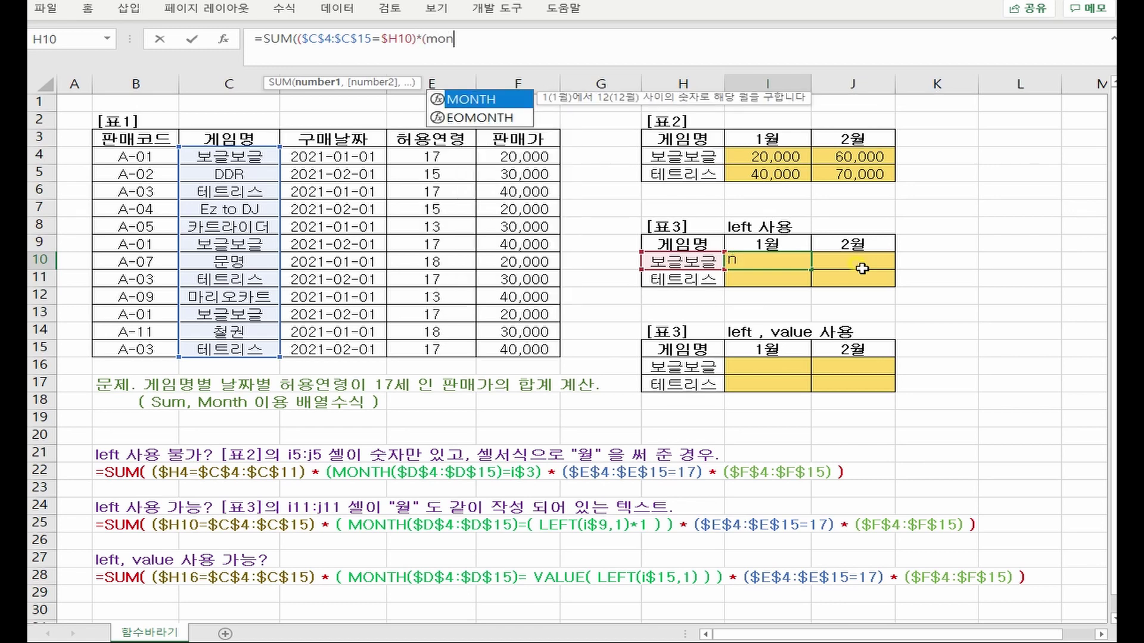
{"action": "key", "text": "Tab"}
{"action": "left_click_drag", "start_coordinate": [333, 156], "coordinate": [340, 349]}
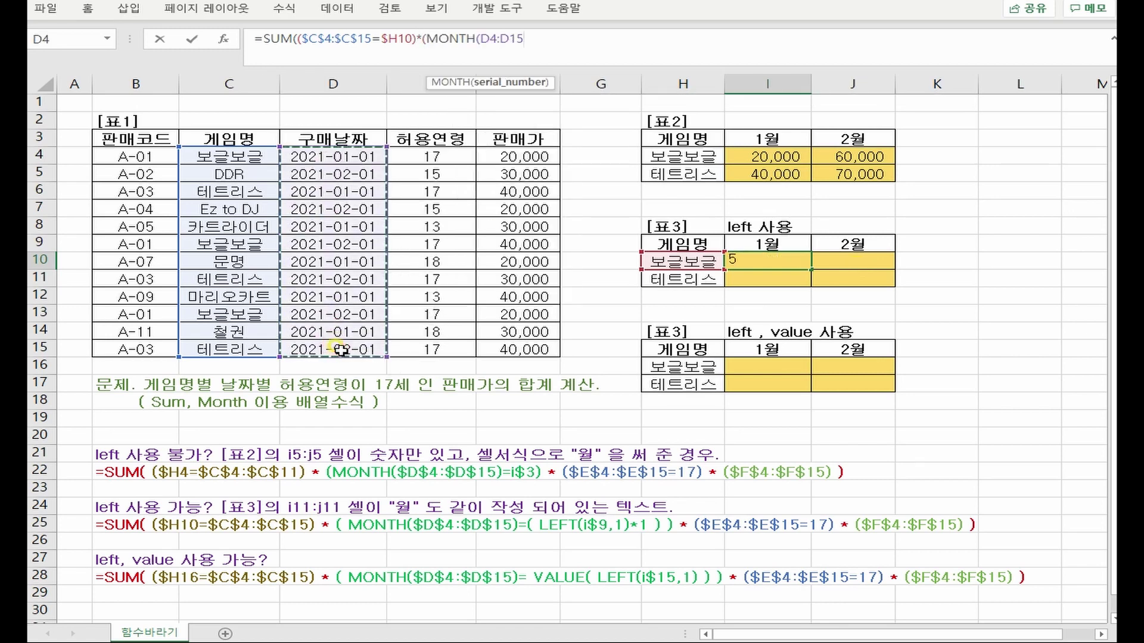
{"action": "key", "text": "F4"}
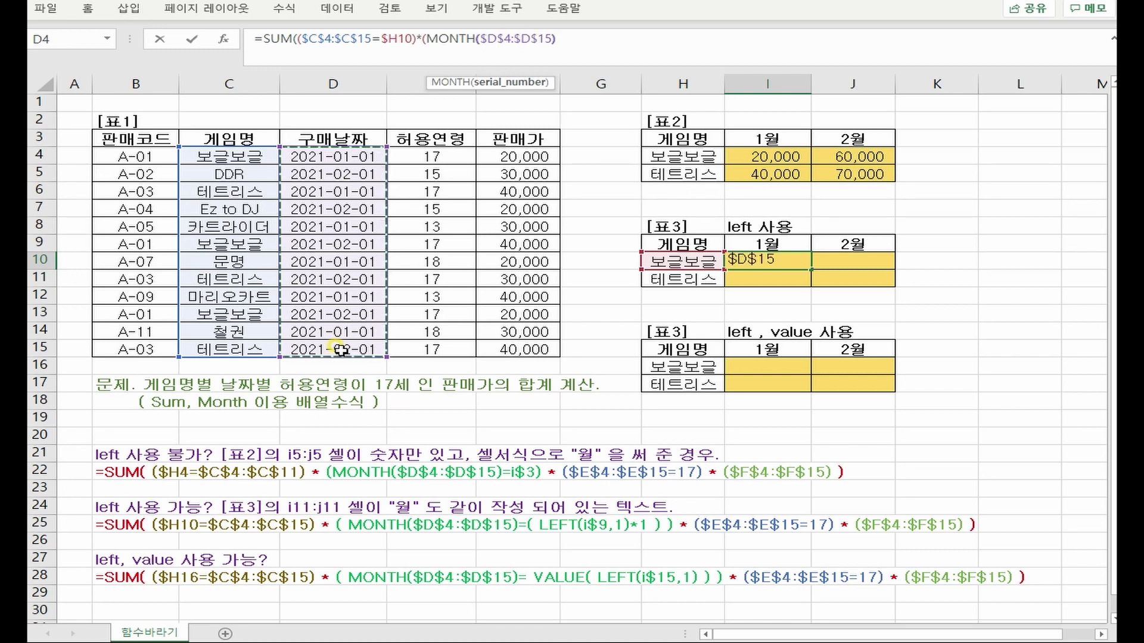
{"action": "type", "text": ")"}
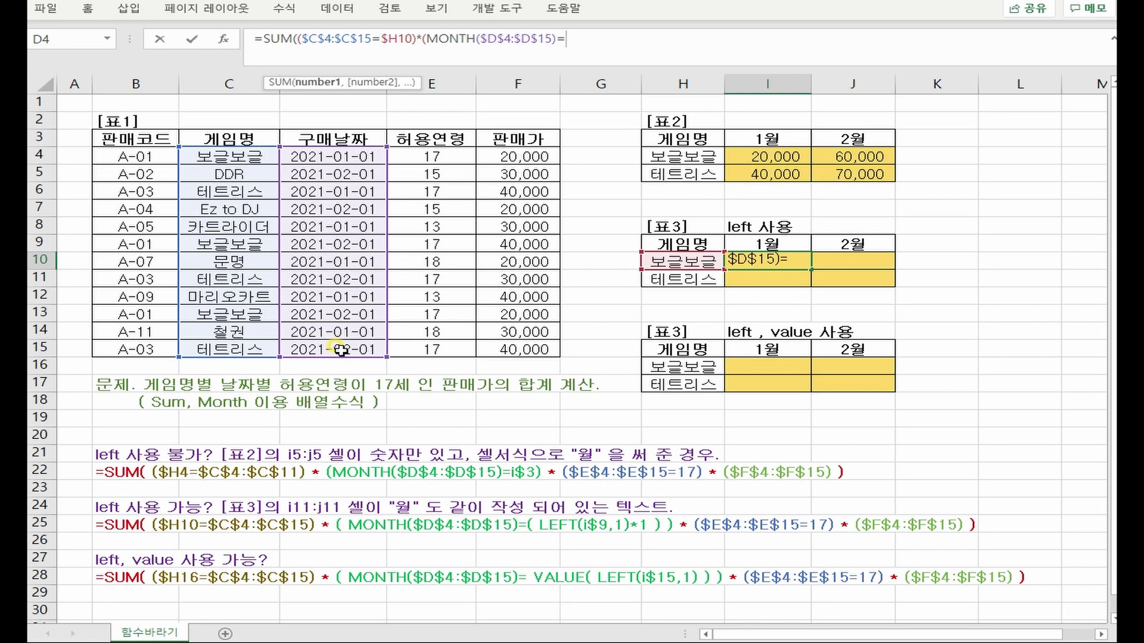
Compare the month with the header's first character converted to a number, as (LEFT(I$9,1)*1).
{"action": "type", "text": "=(LEFT("}
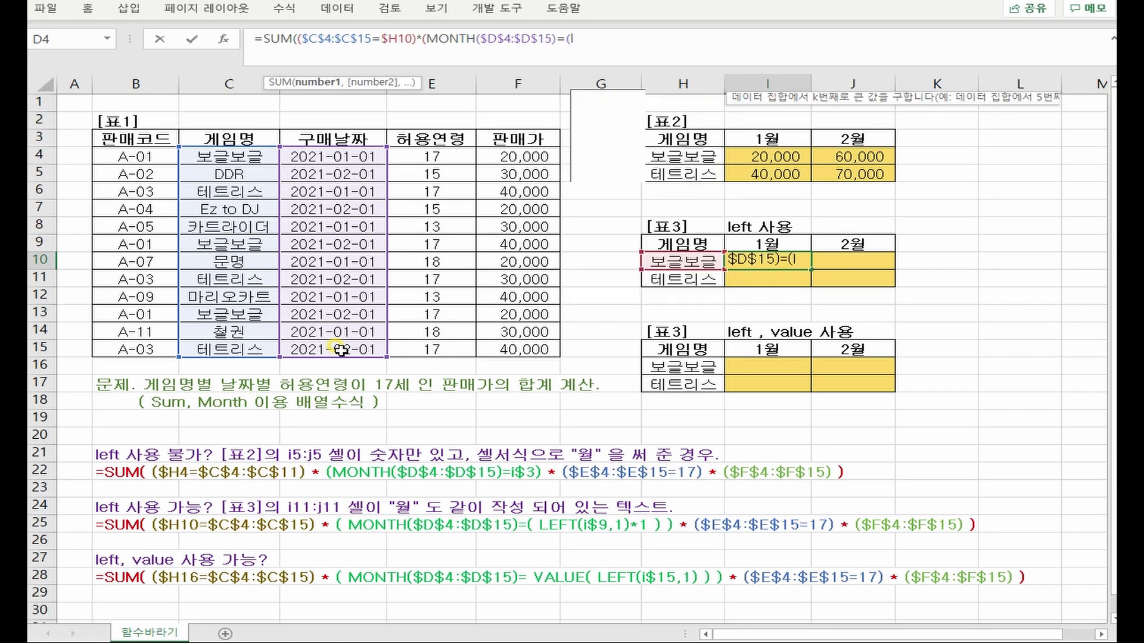
{"action": "left_click", "coordinate": [767, 245]}
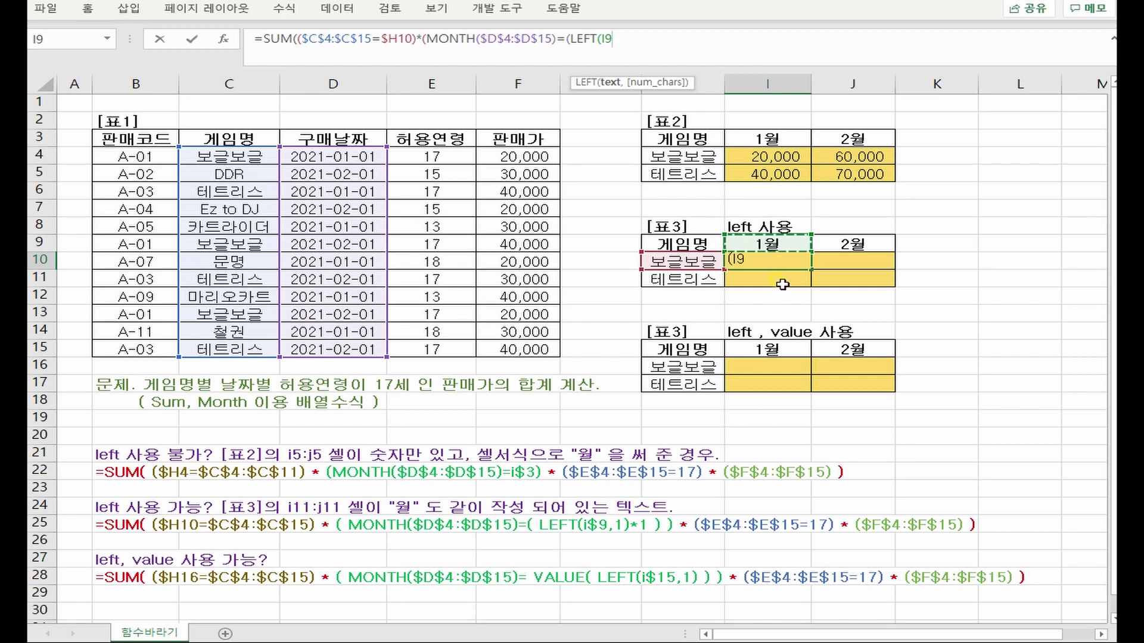
{"action": "key", "text": "F4"}
{"action": "key", "text": "F4"}
{"action": "type", "text": ",1)*1"}
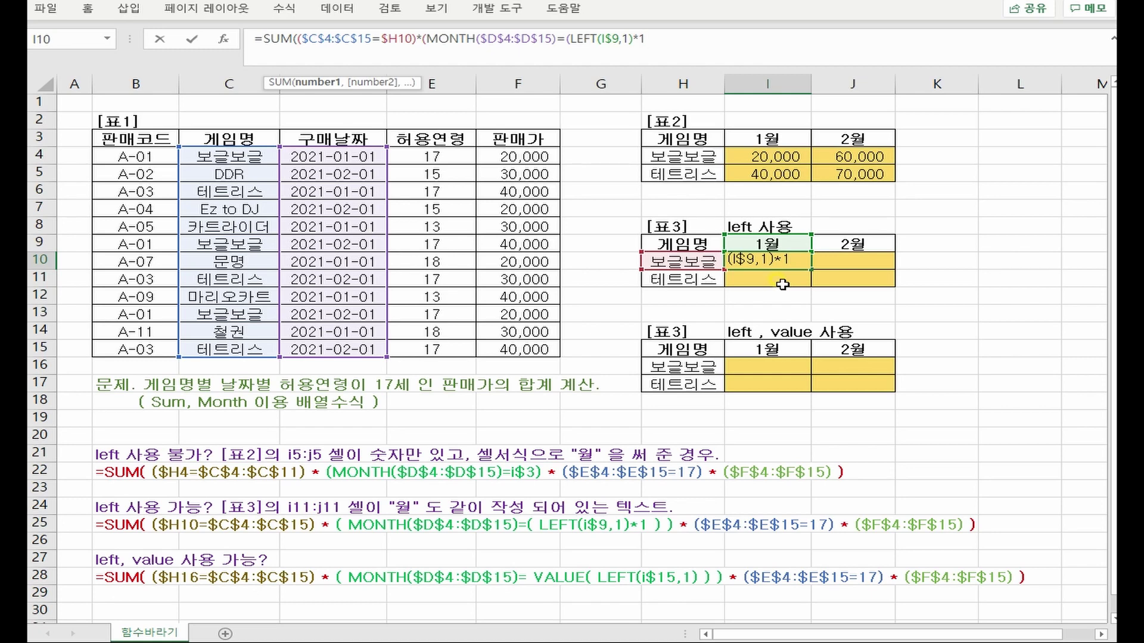
{"action": "type", "text": ")"}
Close the month condition and multiply by the allowed-age condition ($E$4:$E$15=17).
{"action": "type", "text": ")*("}
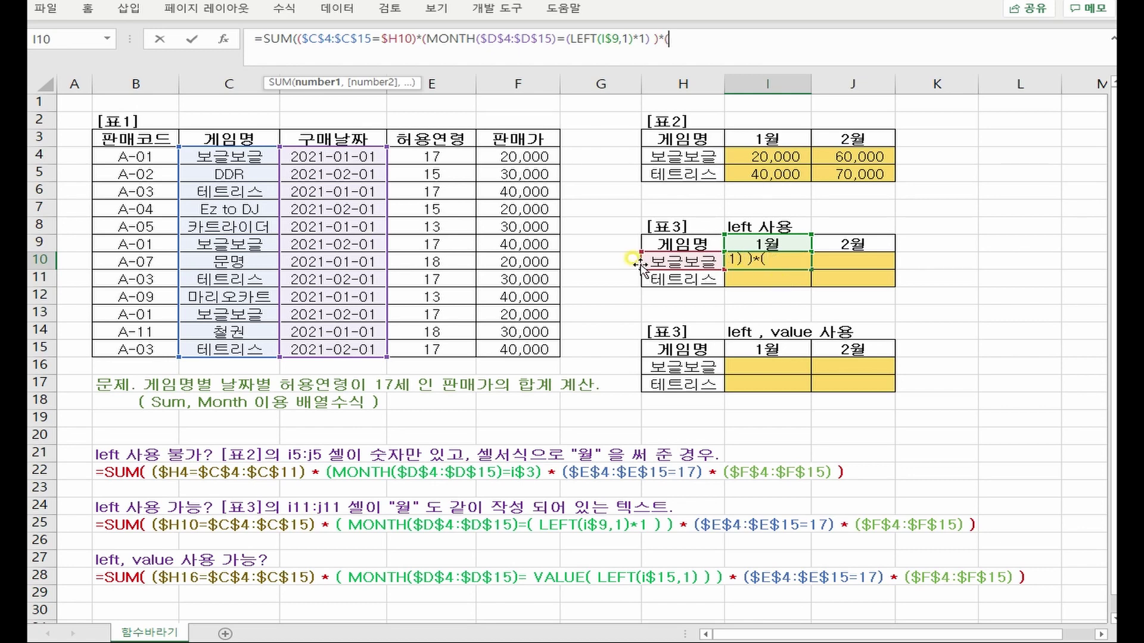
{"action": "left_click_drag", "start_coordinate": [447, 160], "coordinate": [442, 345]}
{"action": "key", "text": "F4"}
{"action": "type", "text": "="}
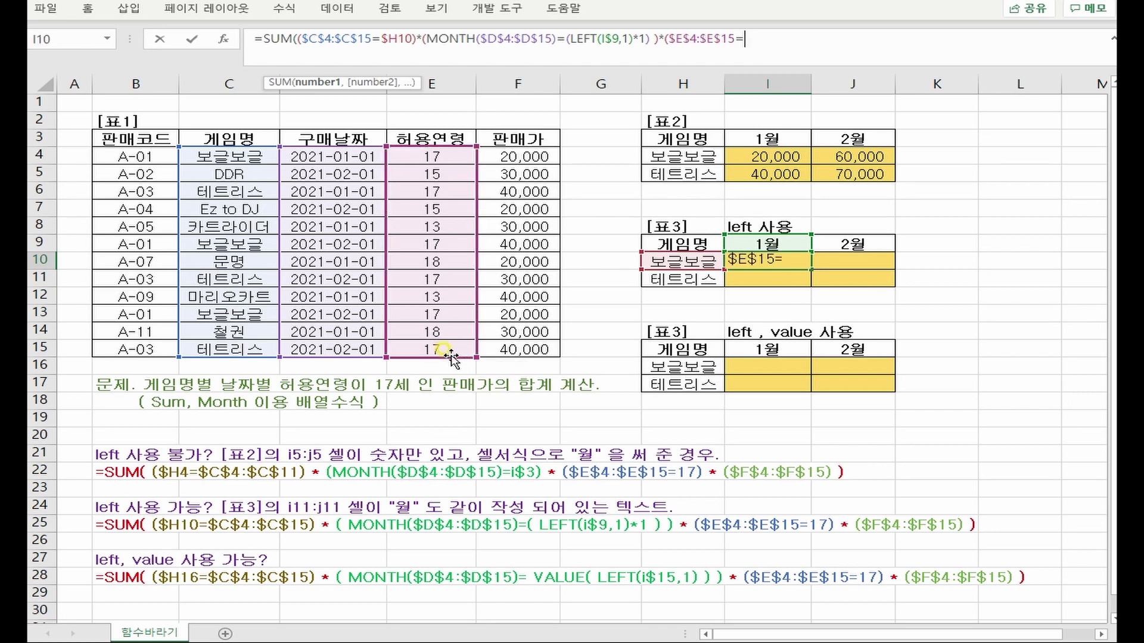
{"action": "type", "text": "17)*("}
Multiply by the sale-price range $F$4:$F$15 and close the SUM function in I10.
{"action": "left_click_drag", "start_coordinate": [524, 156], "coordinate": [554, 349]}
{"action": "key", "text": "F4"}
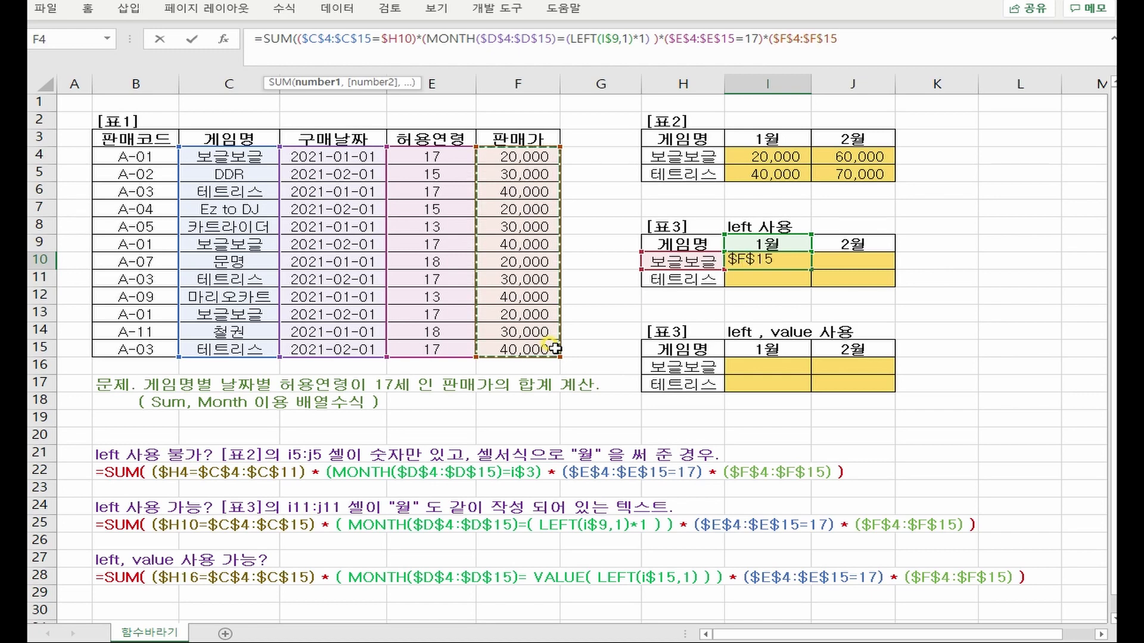
{"action": "type", "text": ")"}
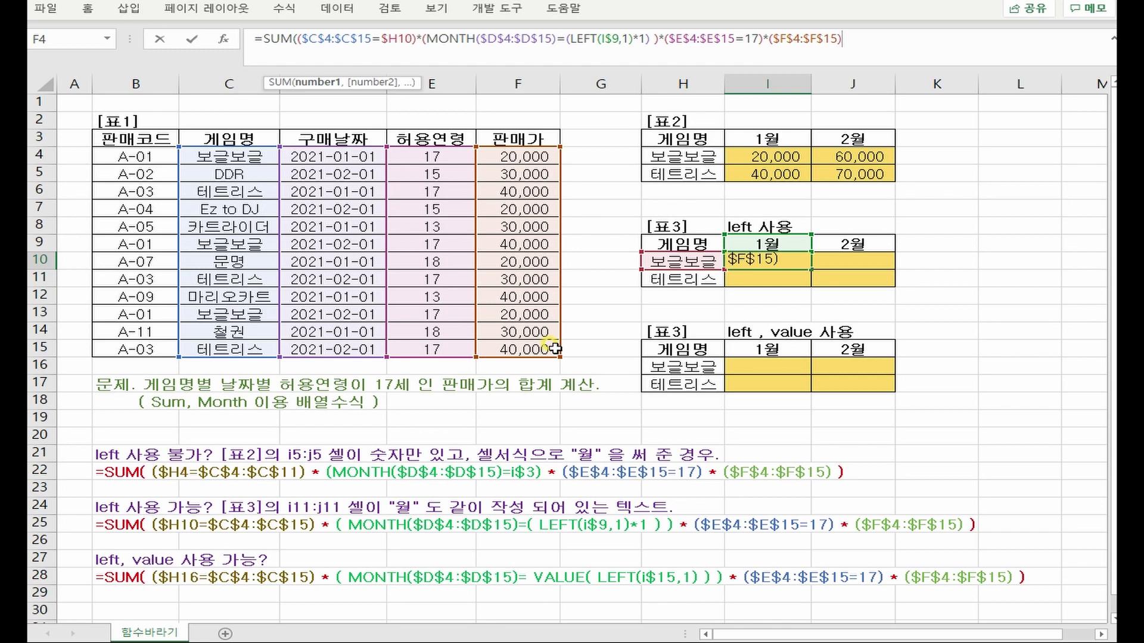
{"action": "type", "text": ")"}
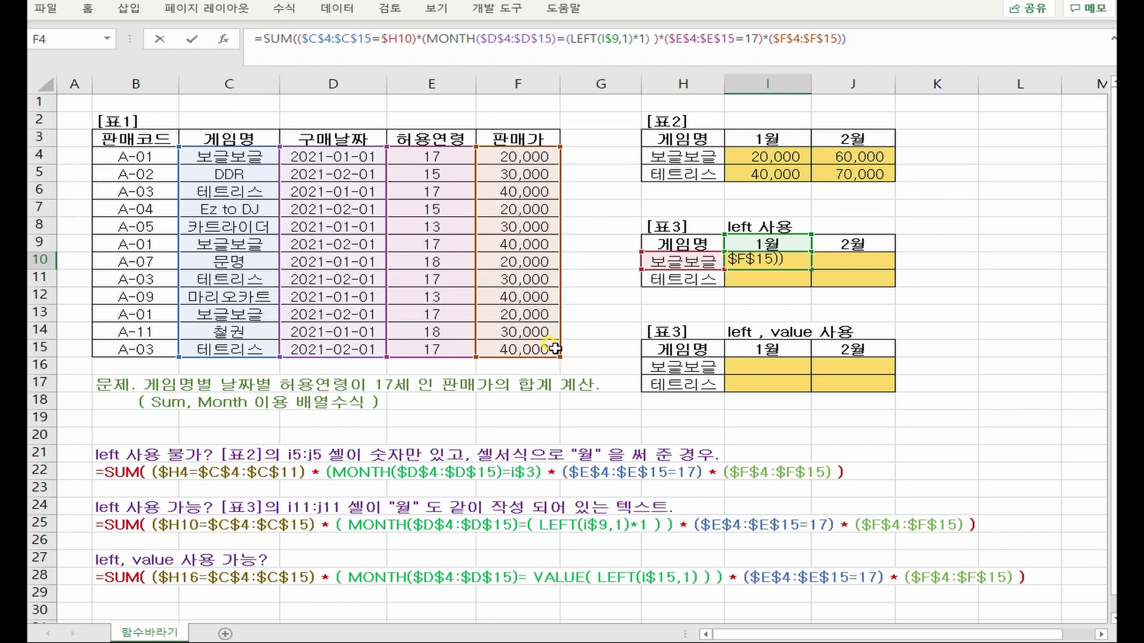
Enter the I10 formula as an array formula and fill it across I10:J11.
{"action": "key", "text": "ctrl+shift+Return"}
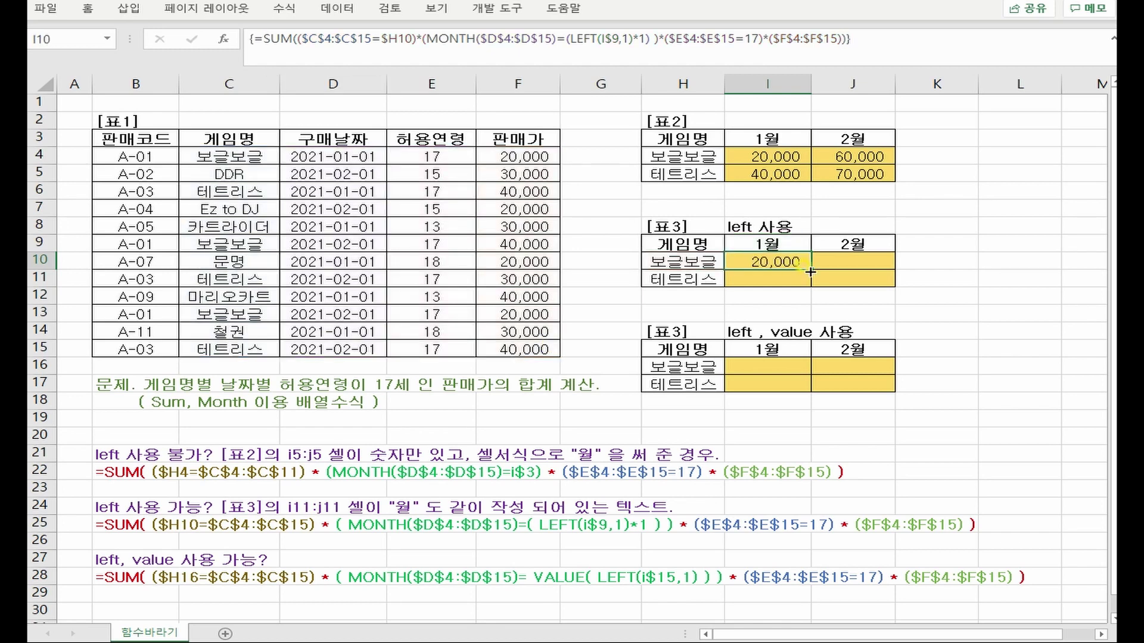
{"action": "left_click_drag", "start_coordinate": [810, 270], "coordinate": [895, 285]}
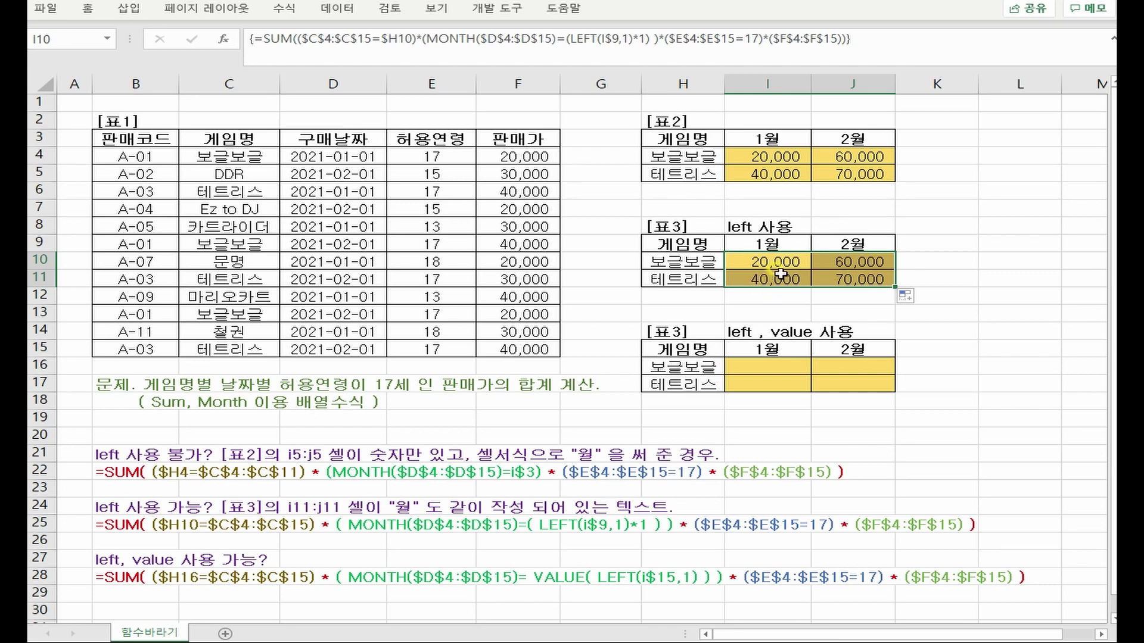
Switch to Notepad and change the last formula's (left(i$9, 1)*1) conversion to value(left(i$9, 1)).
{"action": "left_click", "coordinate": [775, 366]}
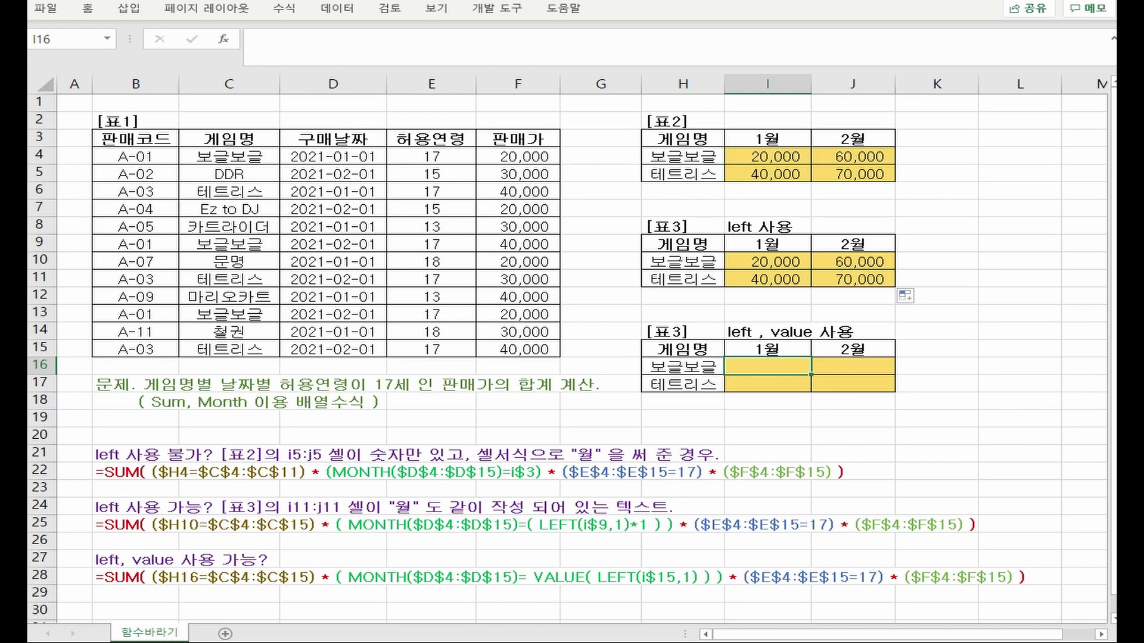
{"action": "key", "text": "alt+Tab"}
{"action": "left_click_drag", "start_coordinate": [627, 497], "coordinate": [830, 495]}
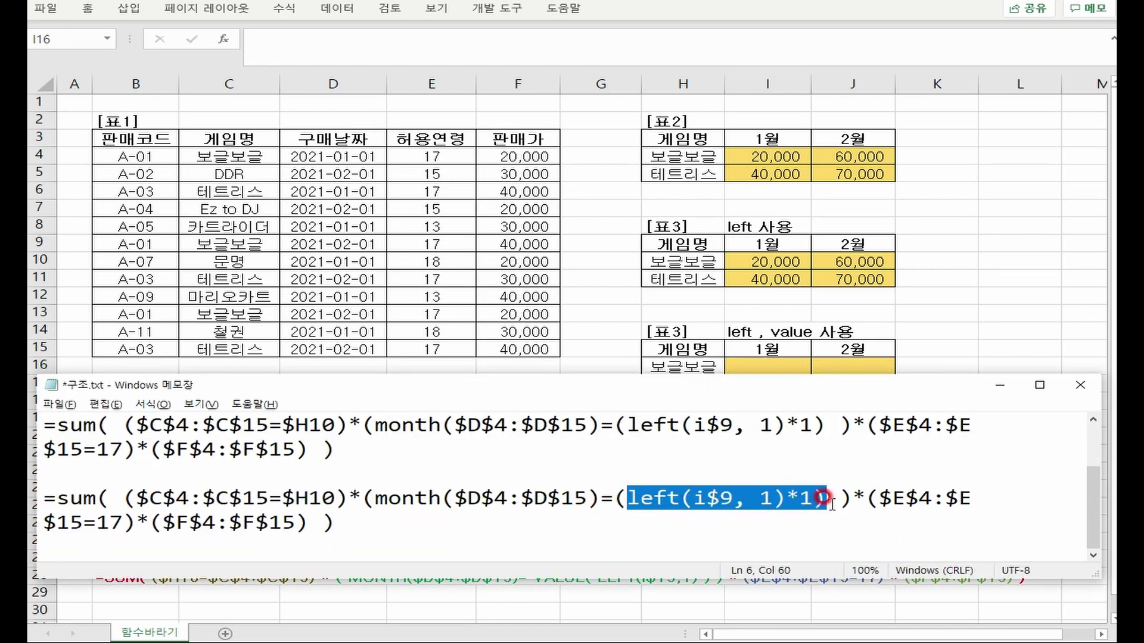
{"action": "left_click", "coordinate": [625, 498]}
{"action": "type", "text": "value"}
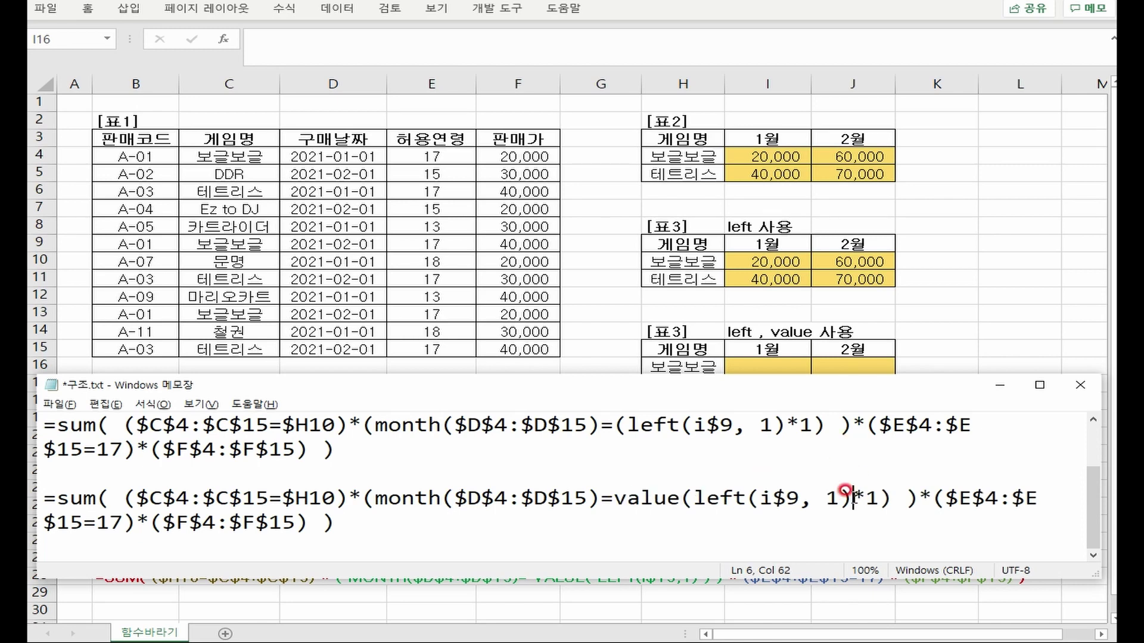
{"action": "left_click_drag", "start_coordinate": [852, 497], "coordinate": [879, 497]}
{"action": "key", "text": "Delete"}
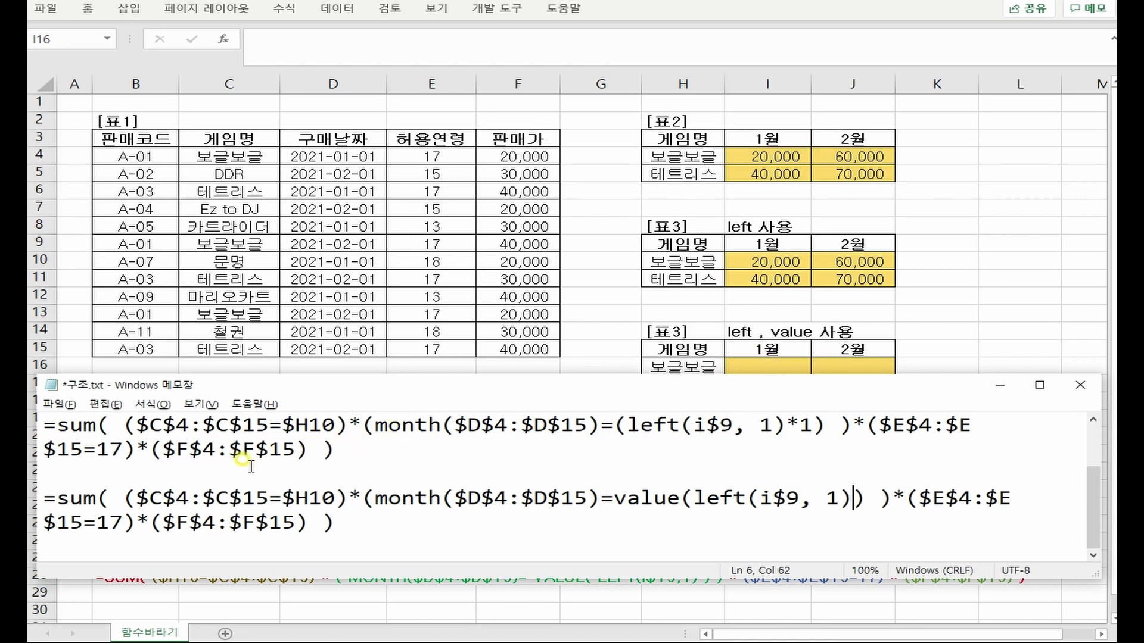
Update the last formula's references in the notes to $H16 for the game name and i$15 for the month header.
{"action": "left_click", "coordinate": [323, 498]}
{"action": "key", "text": "Delete"}
{"action": "type", "text": "6"}
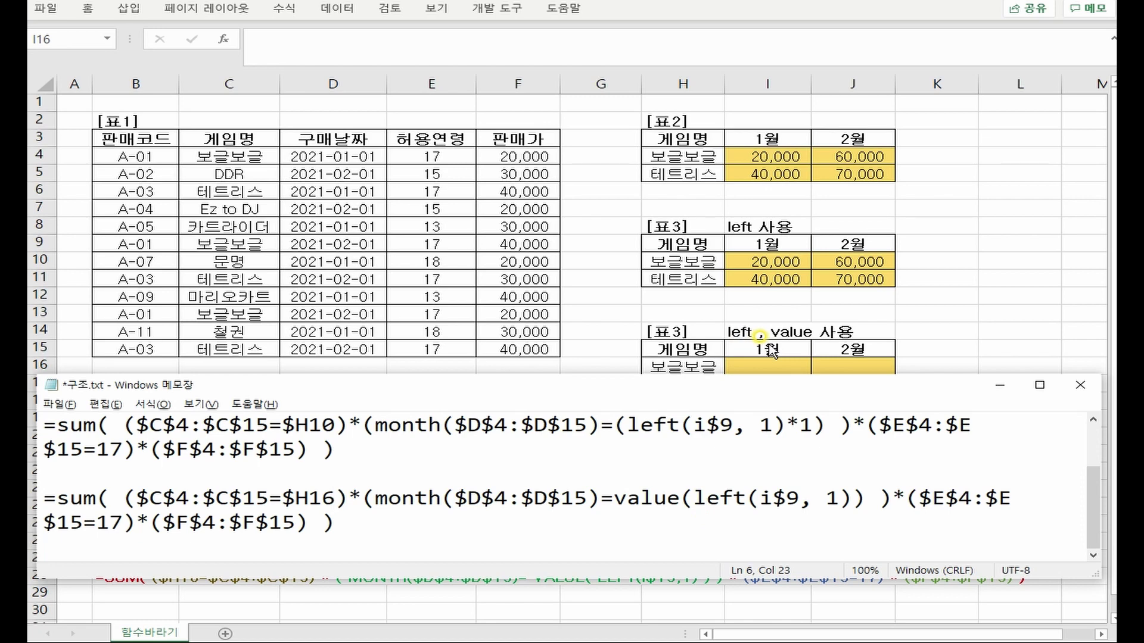
{"action": "double_click", "coordinate": [791, 489]}
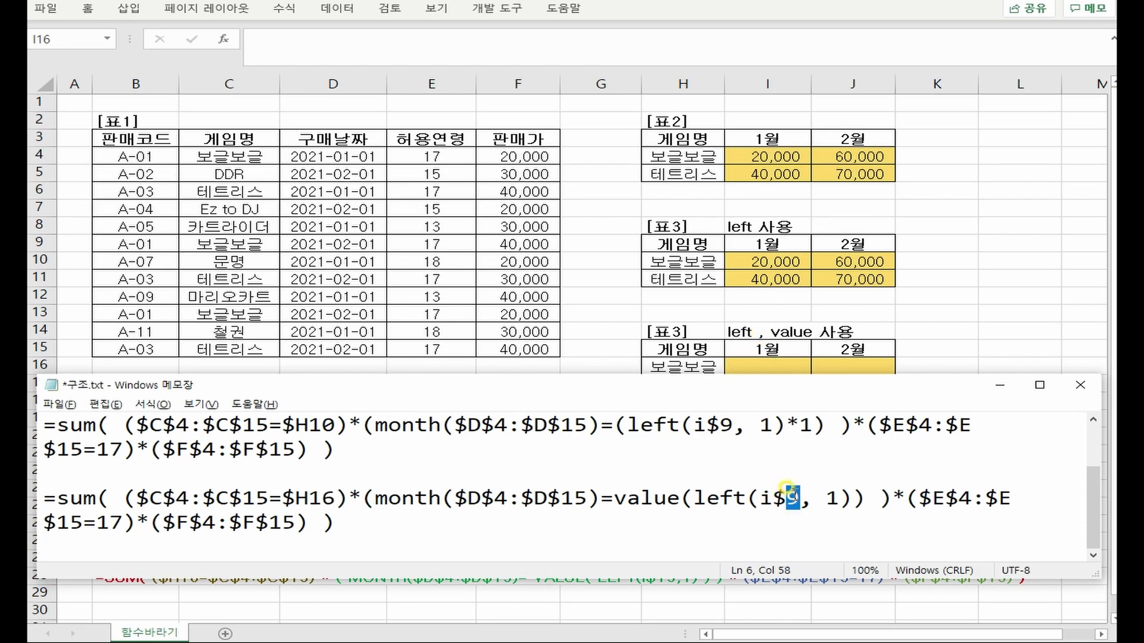
{"action": "type", "text": "15"}
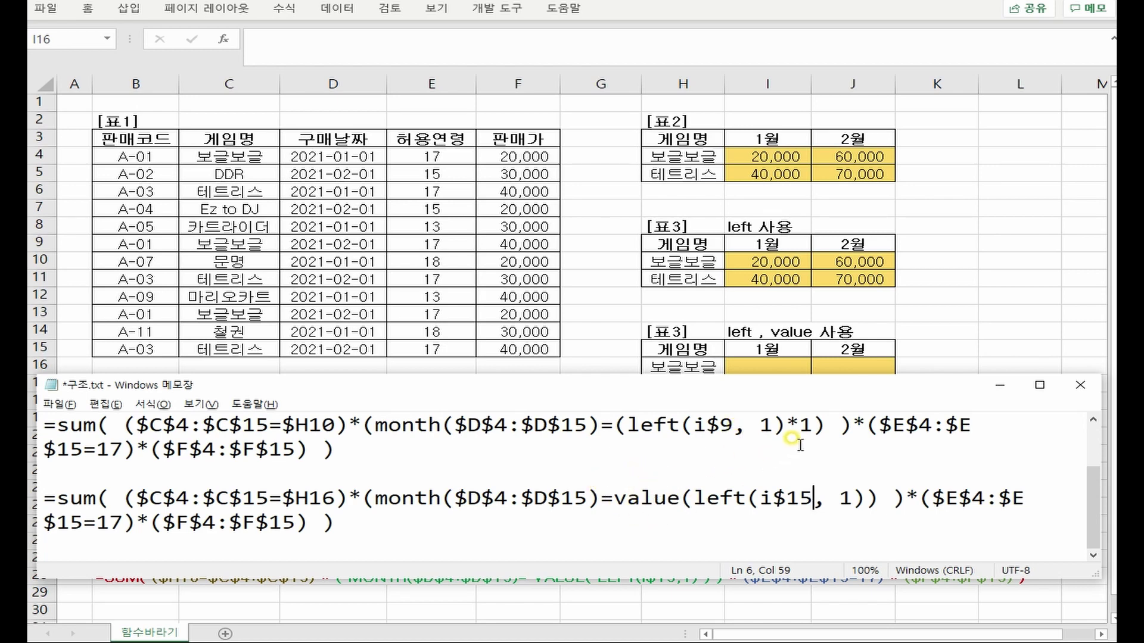
Compare the *1 conversion in the upper formula with the LEFT expression wrapped in VALUE in the lower one.
{"action": "left_click_drag", "start_coordinate": [785, 434], "coordinate": [814, 436]}
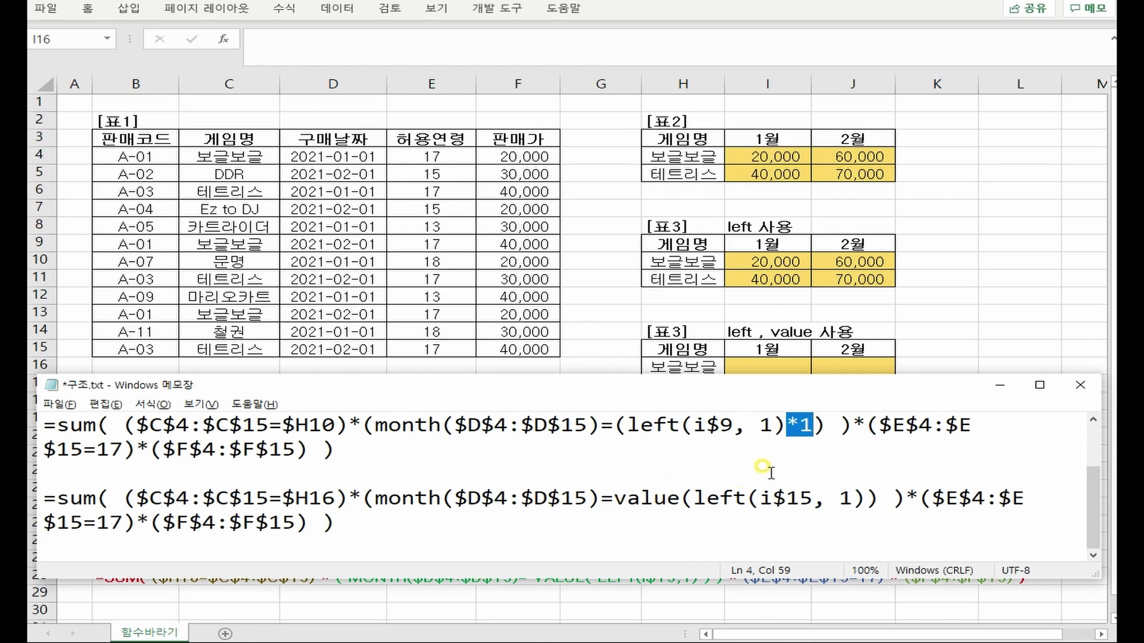
{"action": "left_click_drag", "start_coordinate": [693, 498], "coordinate": [869, 498]}
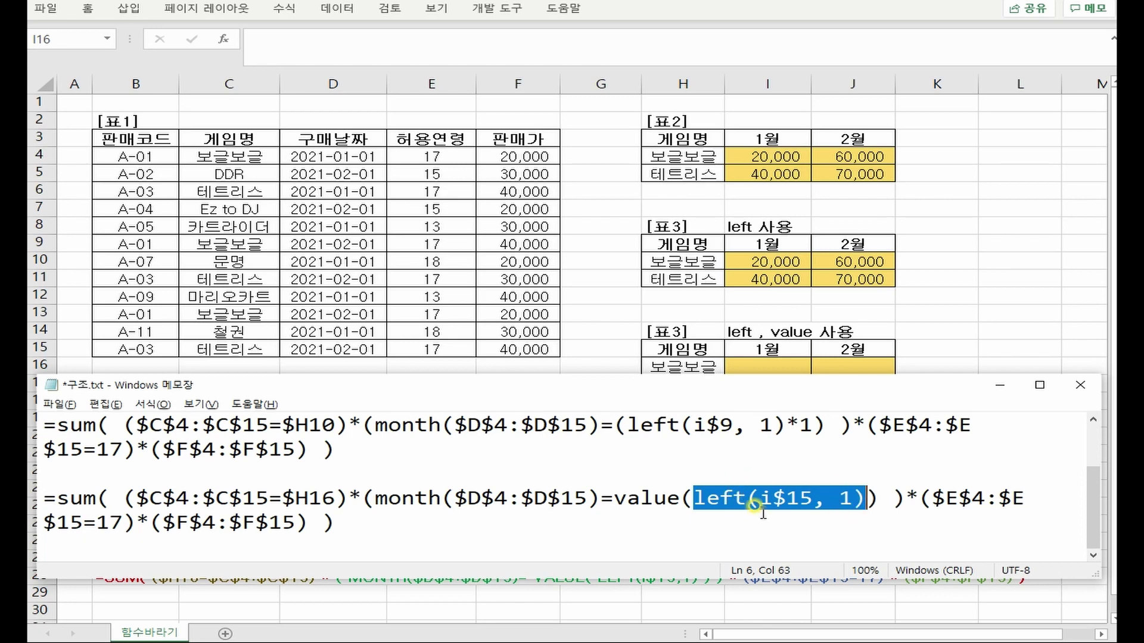
{"action": "key", "text": "ctrl+End"}
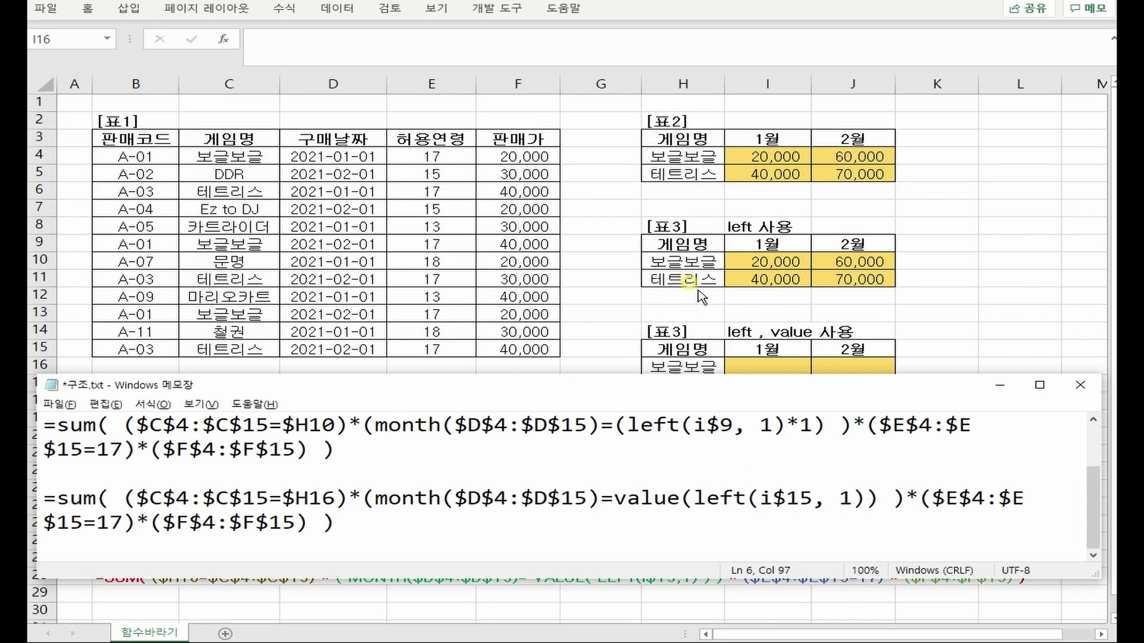
Return to Excel and start a SUM formula in I16 with the game-name condition ($C$4:$C$15=$H16), followed by a multiplication.
{"action": "left_click", "coordinate": [798, 366]}
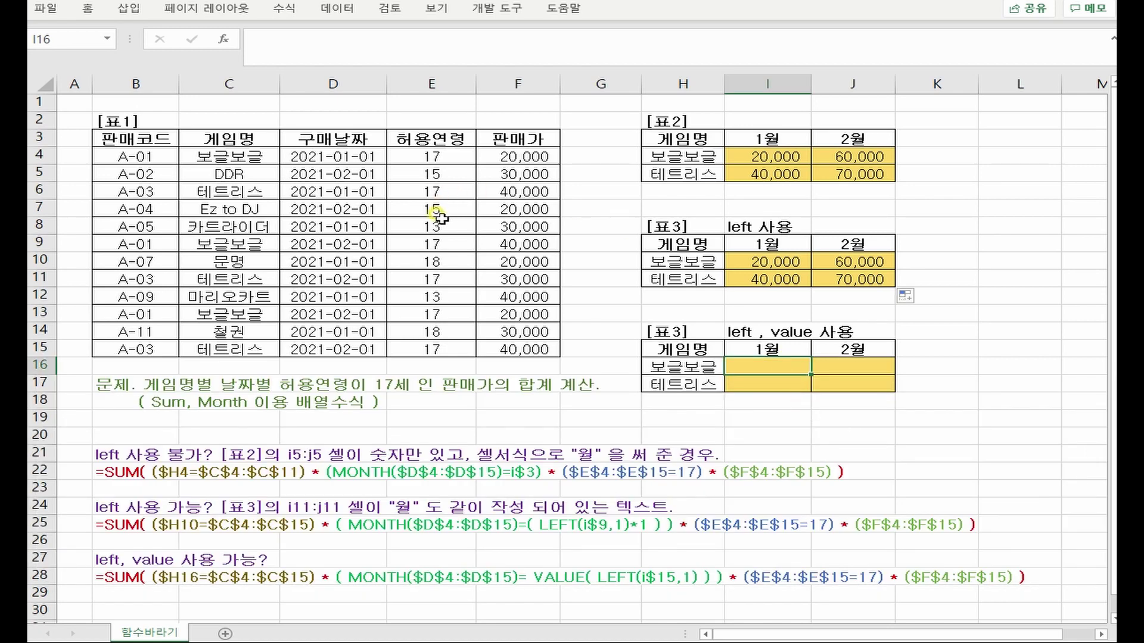
{"action": "left_click", "coordinate": [370, 39]}
{"action": "type", "text": "="}
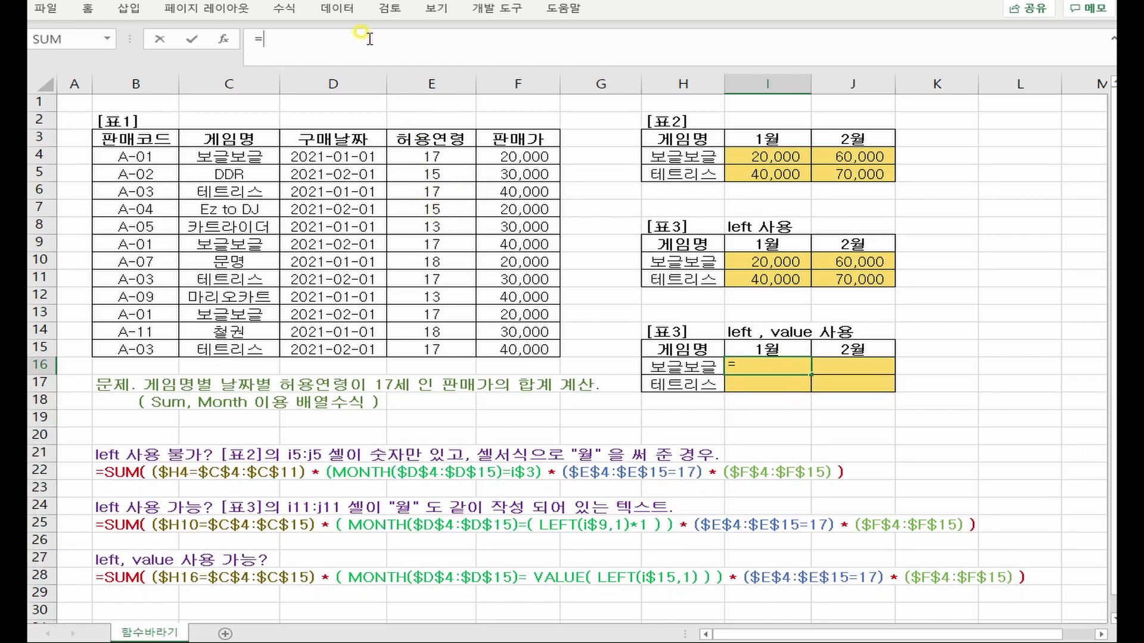
{"action": "type", "text": "SUM(("}
{"action": "left_click_drag", "start_coordinate": [229, 156], "coordinate": [269, 347]}
{"action": "key", "text": "F4"}
{"action": "type", "text": "="}
{"action": "left_click", "coordinate": [676, 368]}
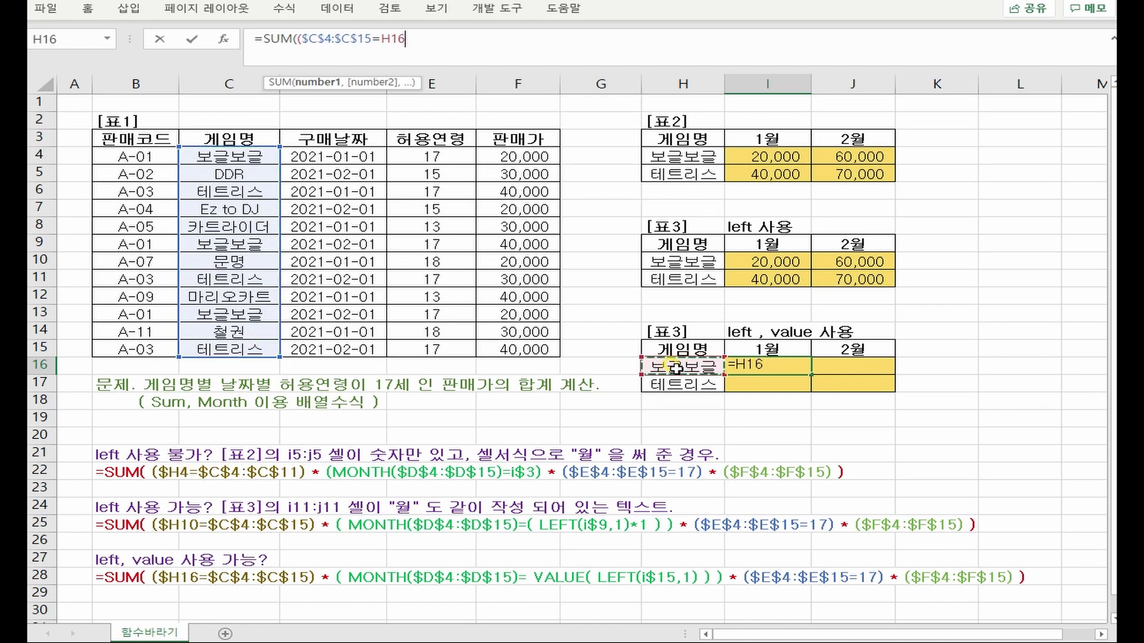
{"action": "key", "text": "F4"}
{"action": "key", "text": "F4"}
{"action": "key", "text": "F4"}
{"action": "type", "text": ")*"}
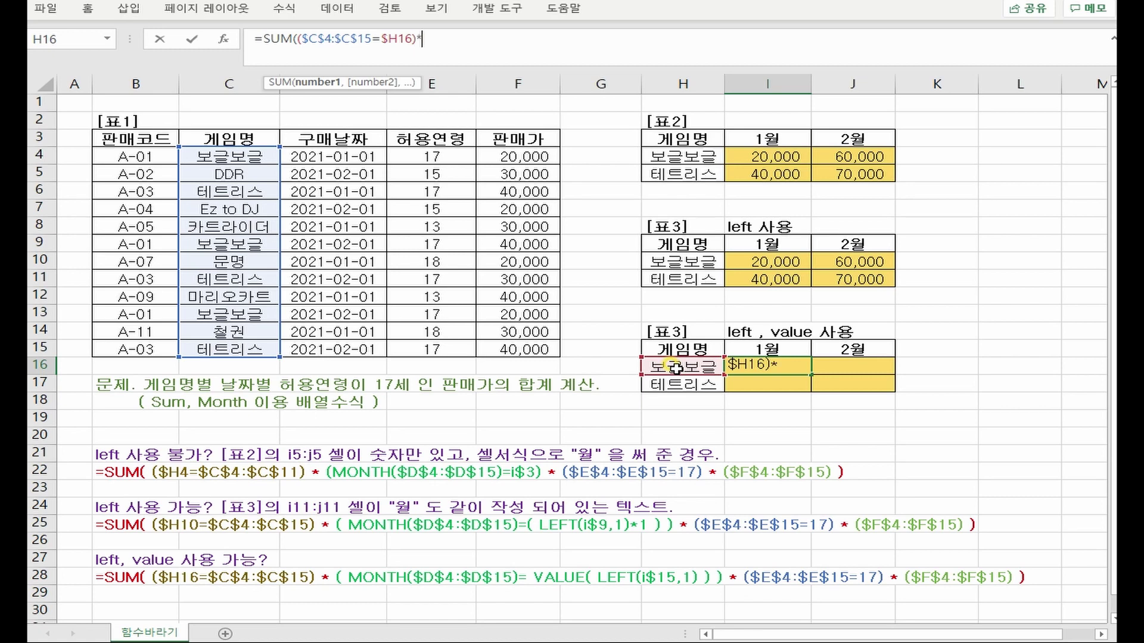
Begin the month condition with MONTH of the purchase-date range, made absolute as $D$4:$D$15, followed by an equals sign.
{"action": "type", "text": "(MONTH("}
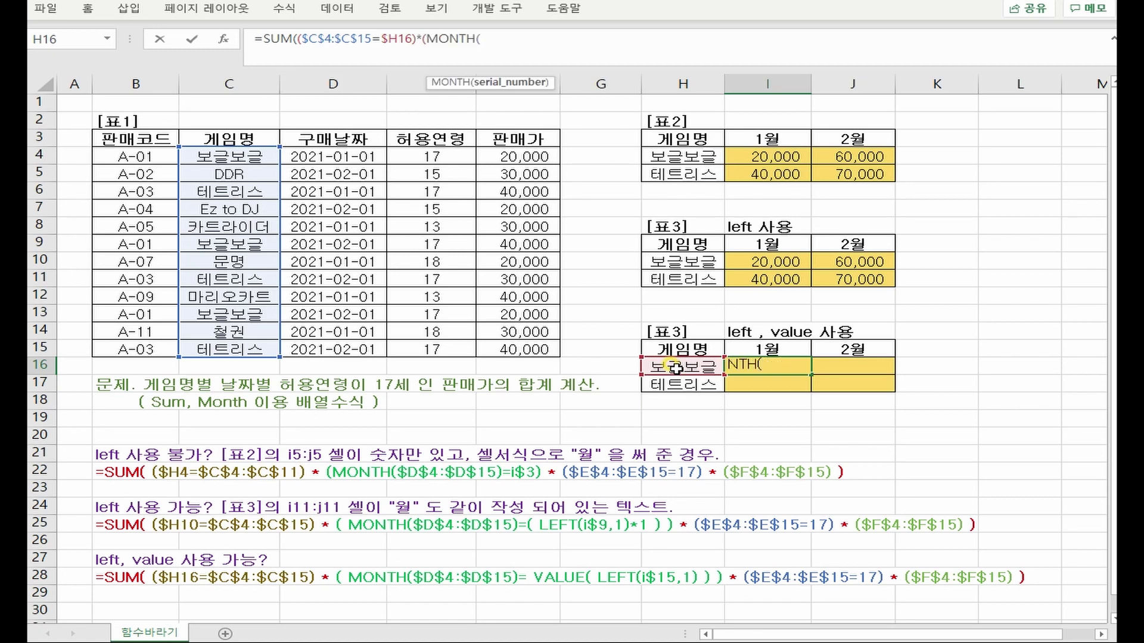
{"action": "left_click_drag", "start_coordinate": [351, 156], "coordinate": [347, 350]}
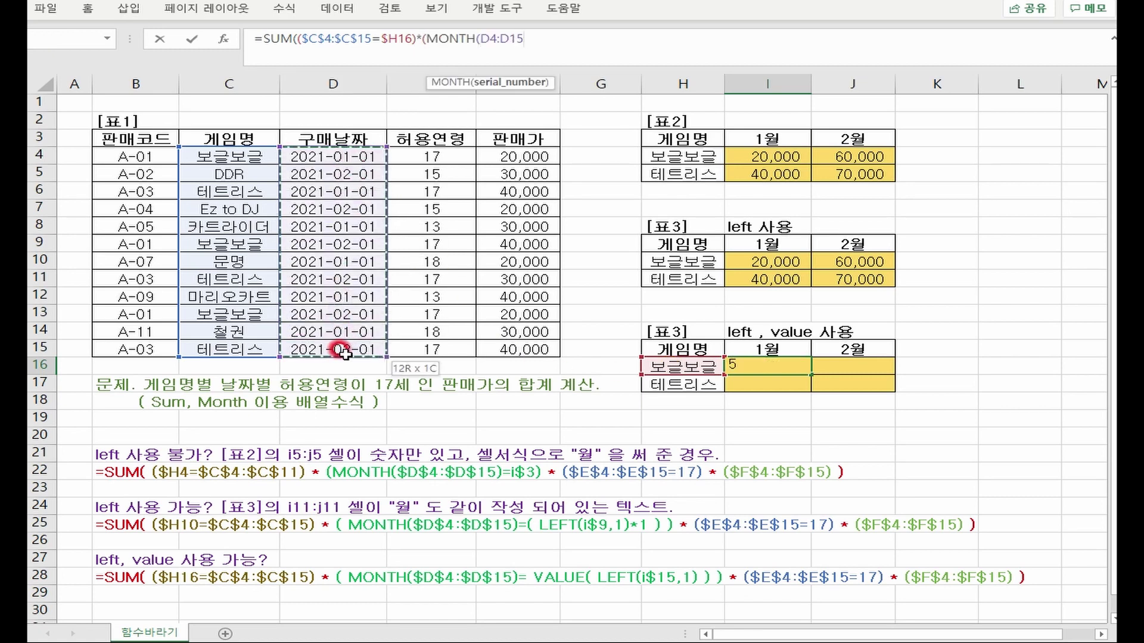
{"action": "key", "text": "F4"}
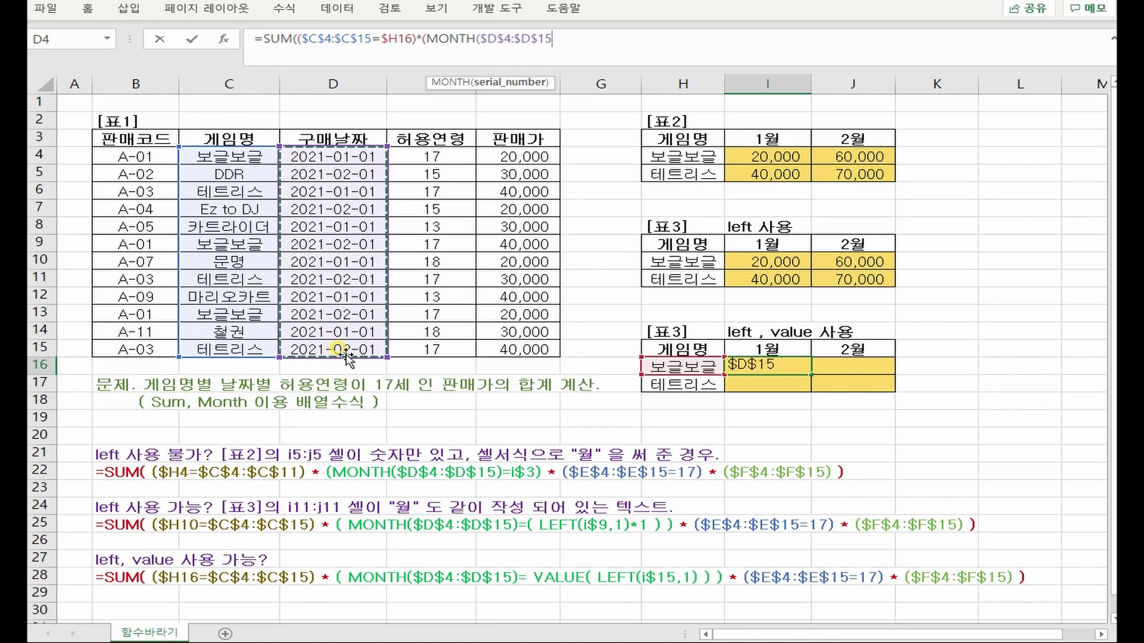
{"action": "type", "text": ")="}
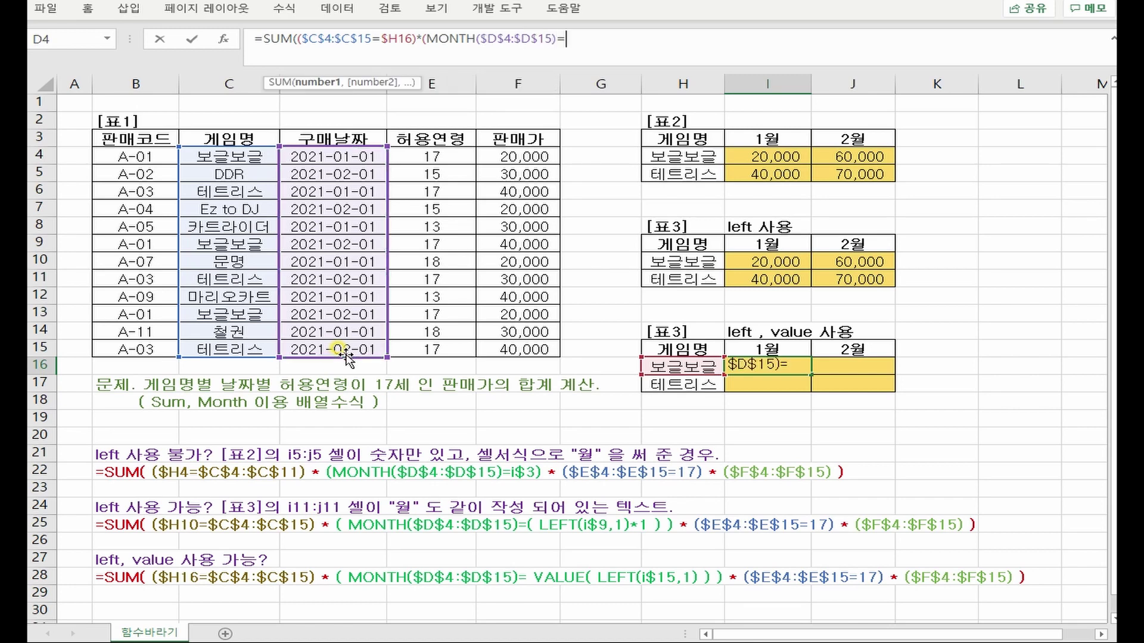
Compare the month with the header's first character converted to a number, as VALUE(LEFT(I$15,1)).
{"action": "type", "text": "VALUE(LEFT(I15"}
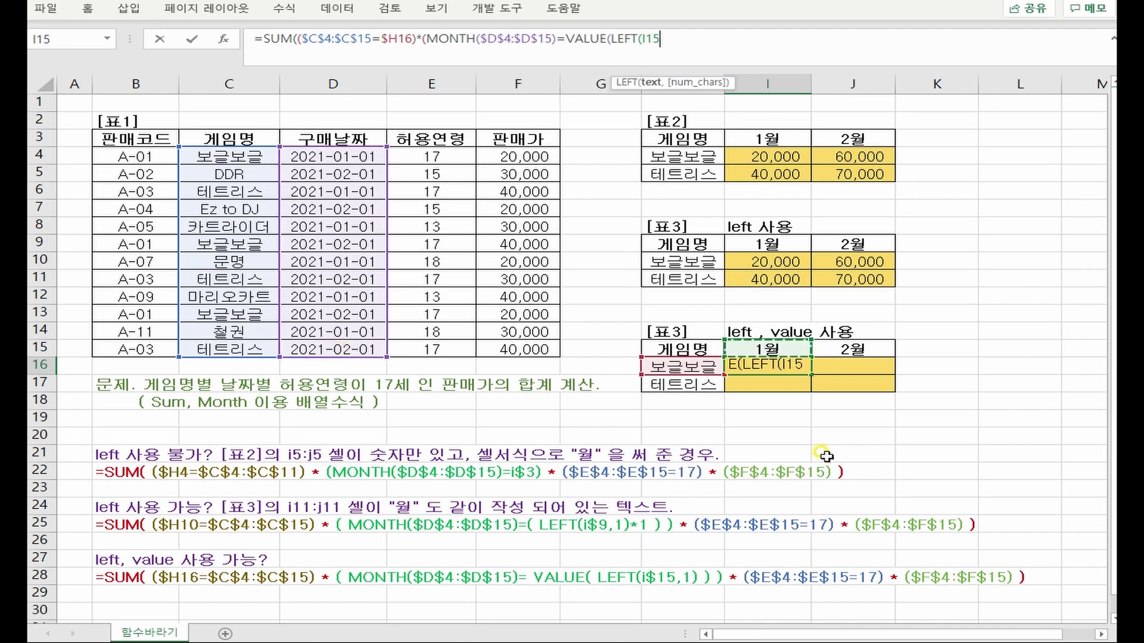
{"action": "key", "text": "F4"}
{"action": "key", "text": "F4"}
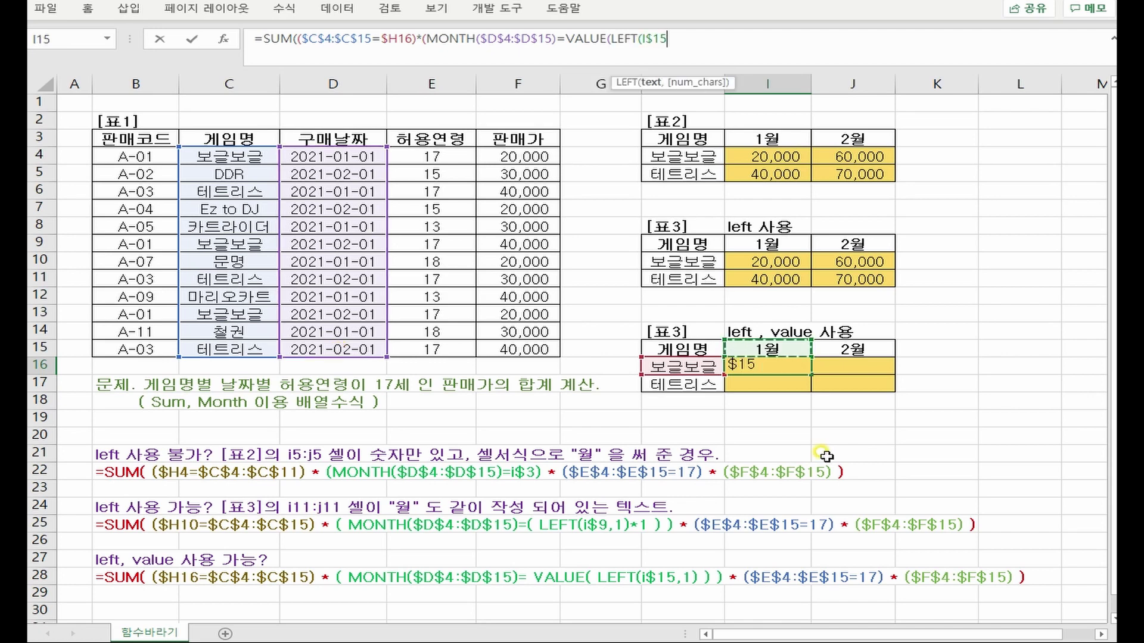
{"action": "type", "text": ",1"}
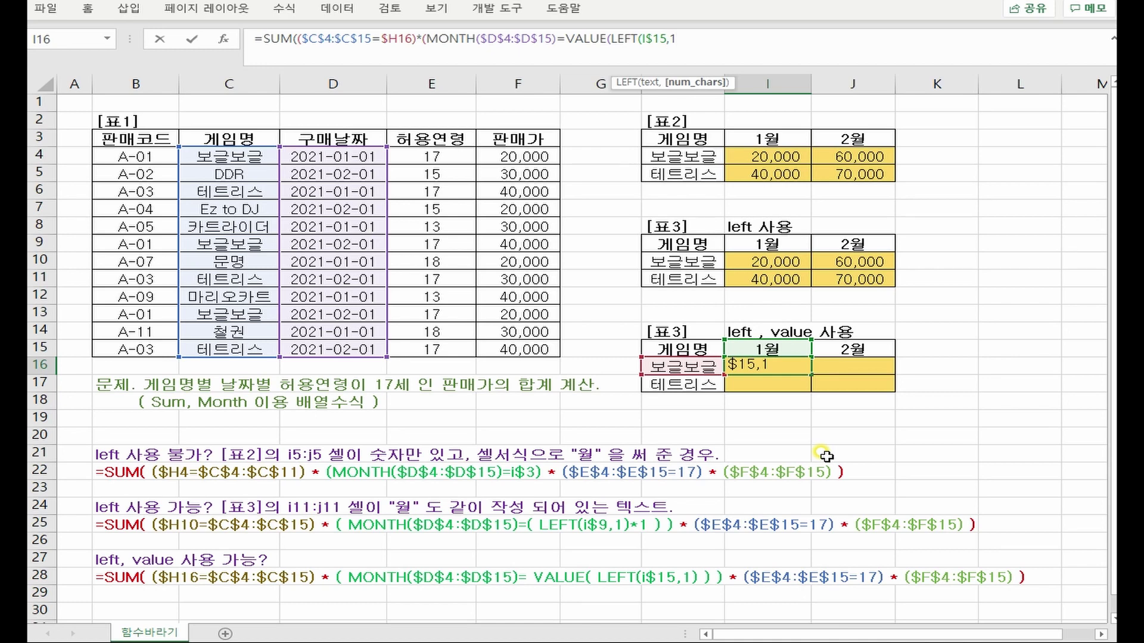
{"action": "type", "text": ")"}
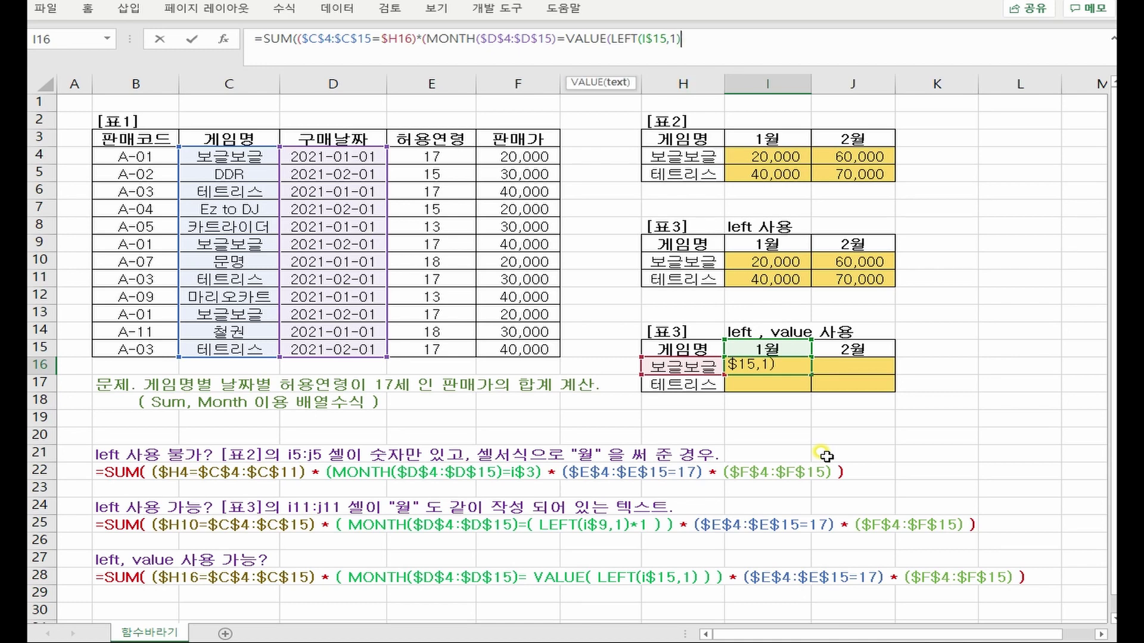
{"action": "type", "text": ")"}
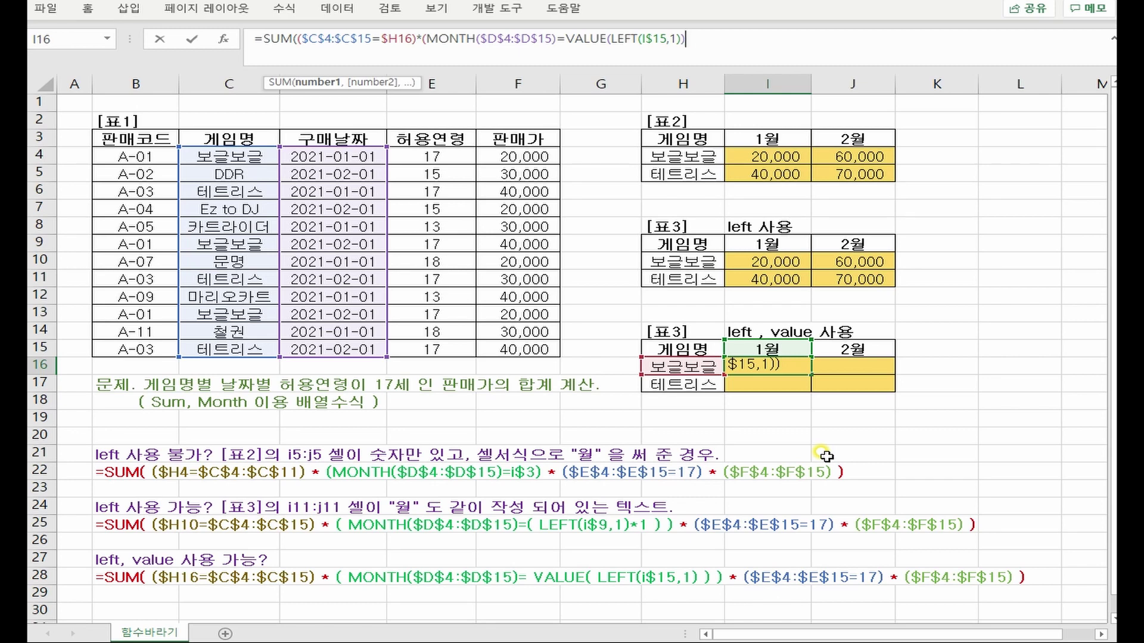
Close the month condition and multiply by the allowed-age condition ($E$4:$E$15=17), opening the next factor.
{"action": "type", "text": ")*("}
{"action": "left_click_drag", "start_coordinate": [436, 156], "coordinate": [458, 350]}
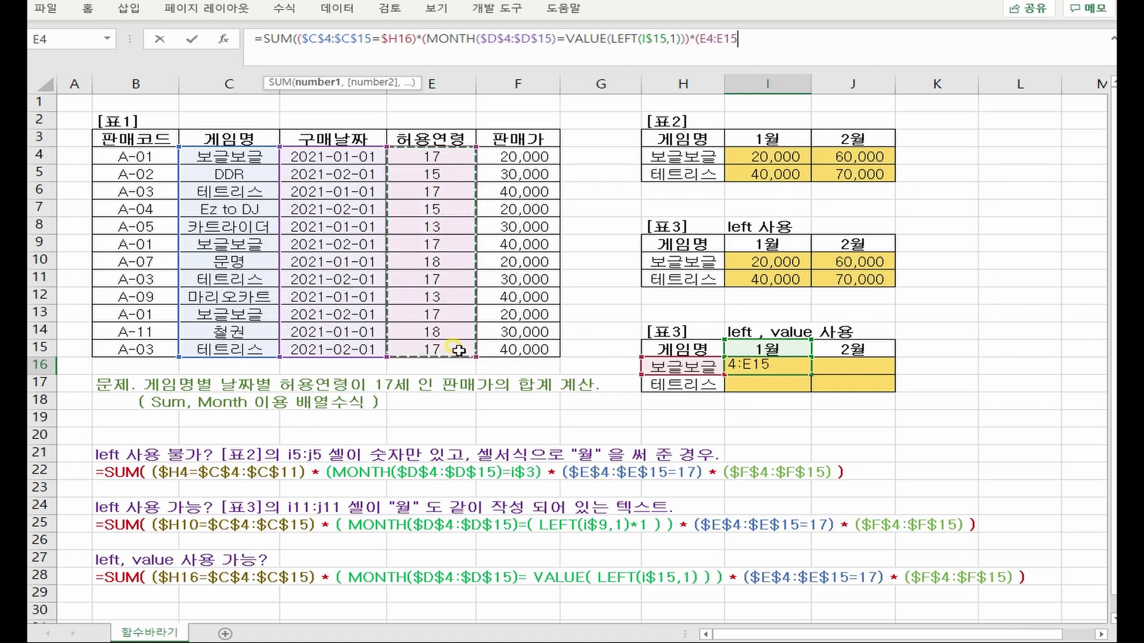
{"action": "key", "text": "F4"}
{"action": "type", "text": "="}
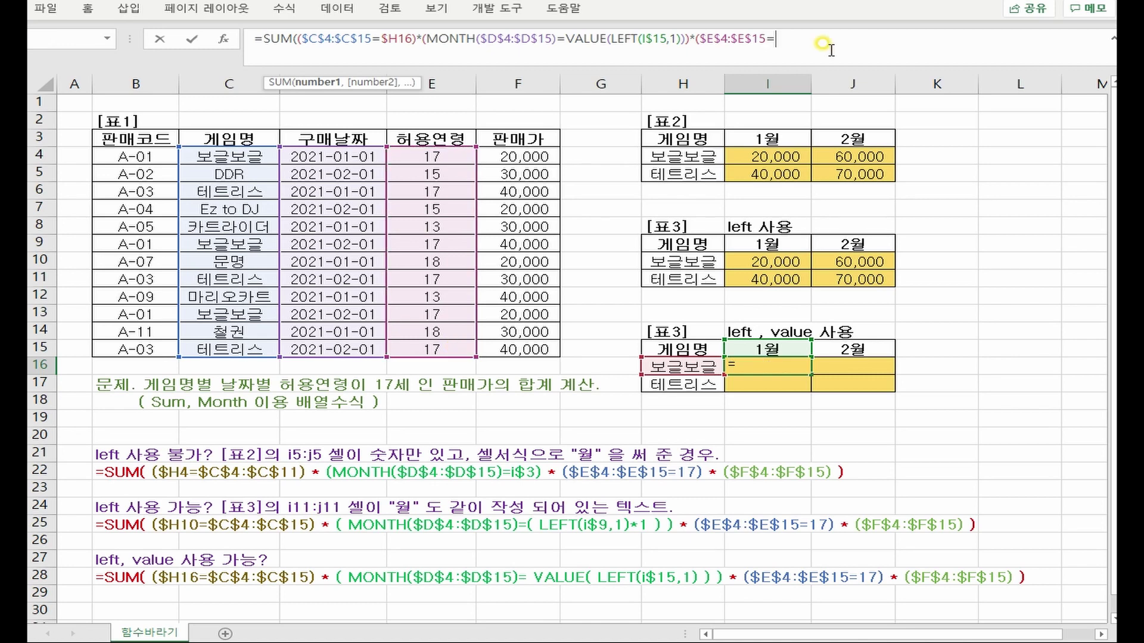
{"action": "type", "text": "17)*("}
Add the absolute sale-price range $F$4:$F$15 as the final factor and close the SUM function in I16.
{"action": "left_click_drag", "start_coordinate": [513, 158], "coordinate": [520, 344]}
{"action": "key", "text": "F4"}
{"action": "type", "text": ")"}
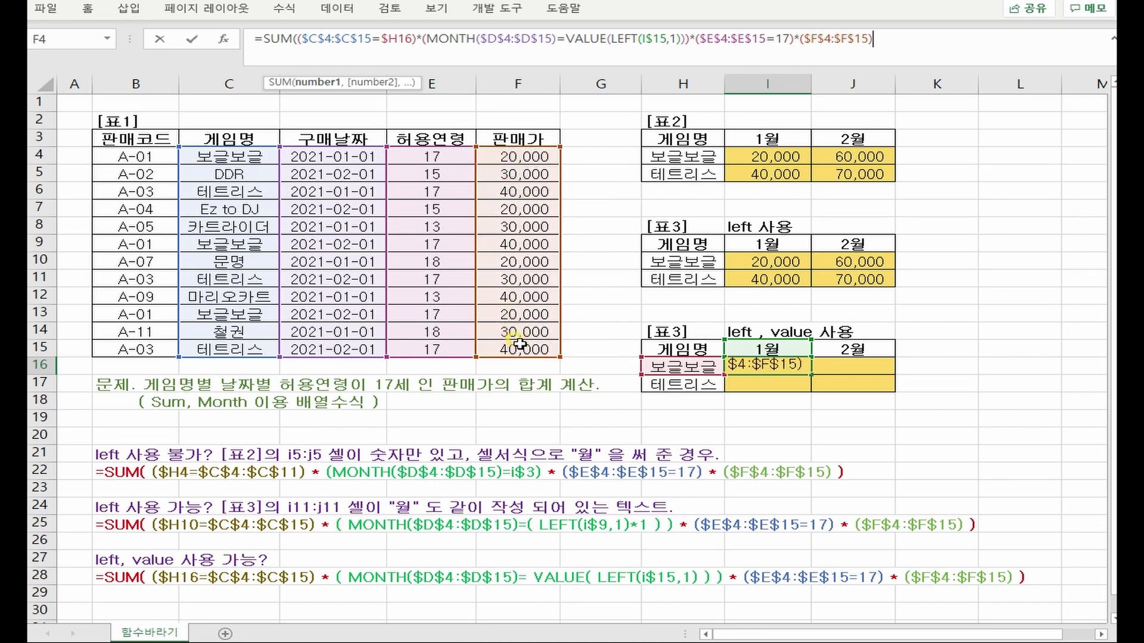
{"action": "type", "text": ")"}
Enter the I16 formula as an array formula and fill it across I16:J17.
{"action": "key", "text": "ctrl+shift+Return"}
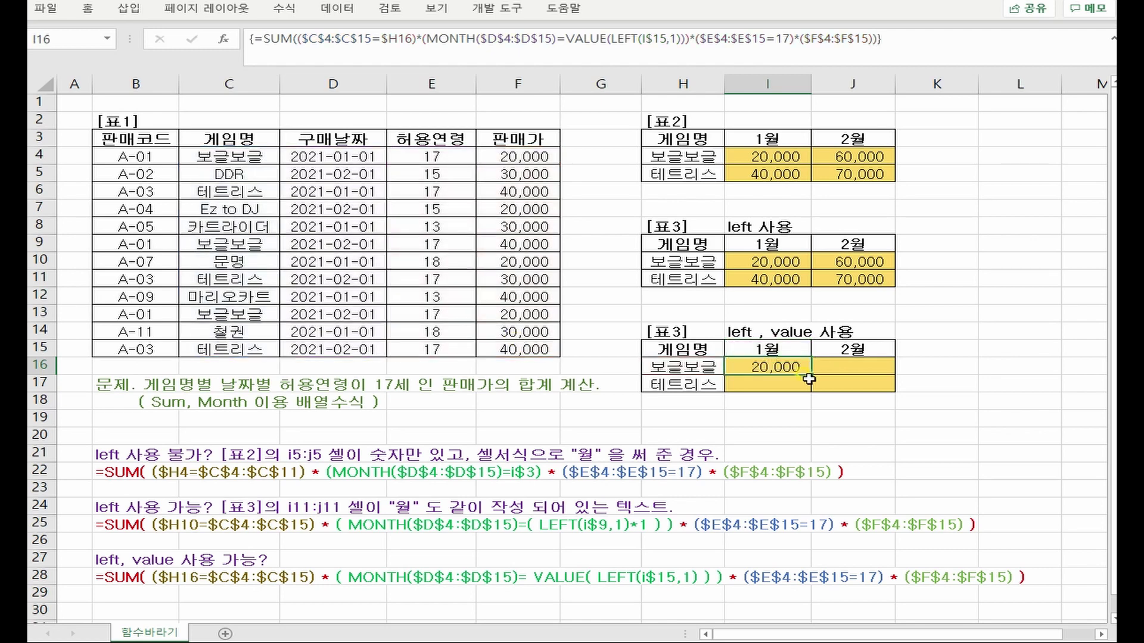
{"action": "left_click_drag", "start_coordinate": [813, 375], "coordinate": [849, 398]}
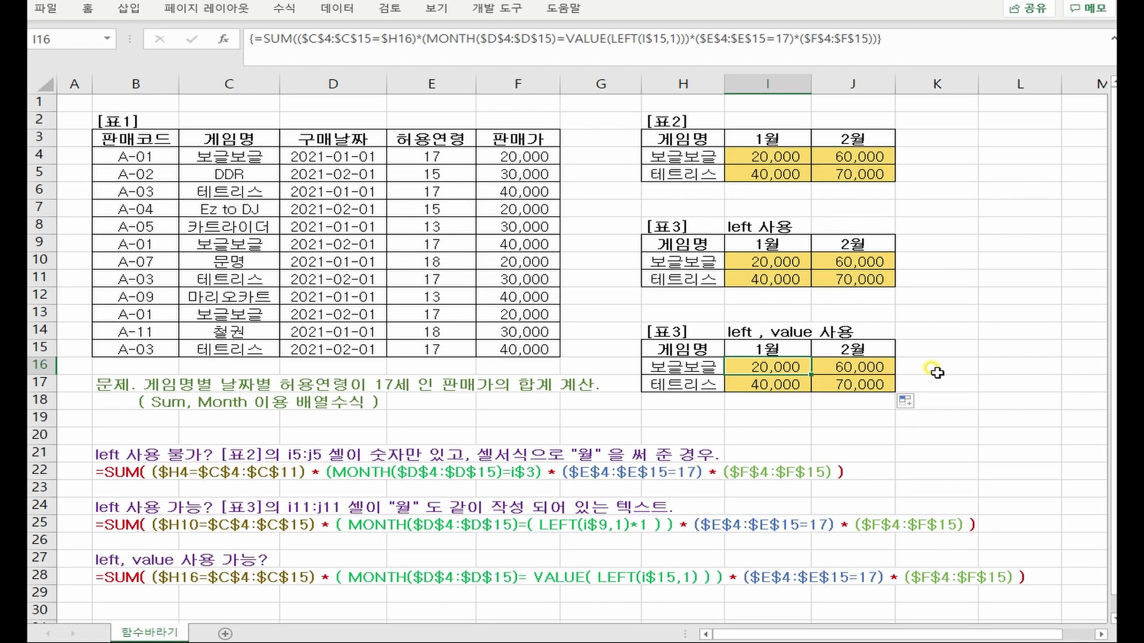